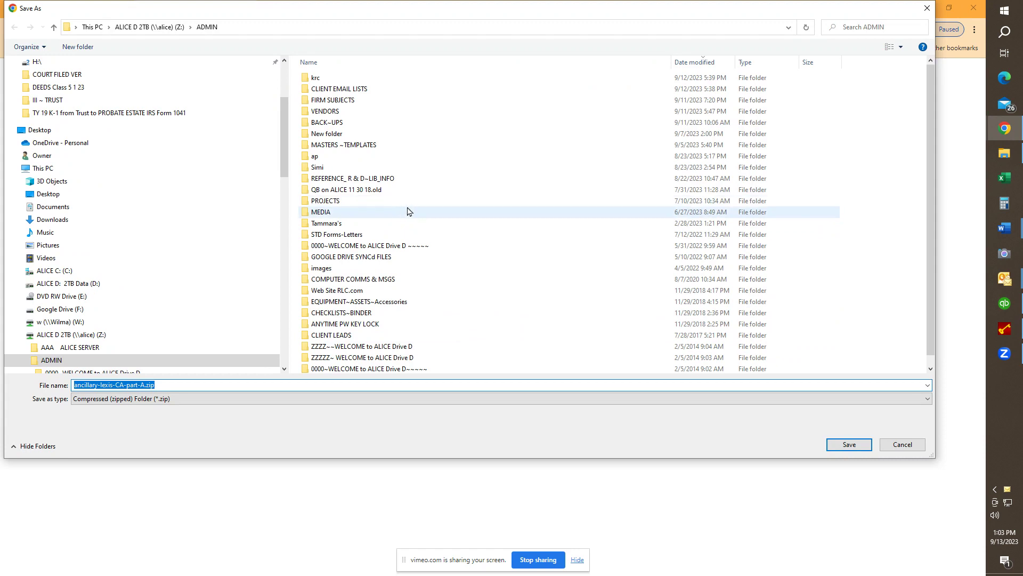
Save ancillary-lexis-CA-part-A.zip into the ADMIN folder under its existing name
{"action": "left_click_drag", "start_coordinate": [373, 16], "coordinate": [452, 23]}
{"action": "key", "text": "Return"}
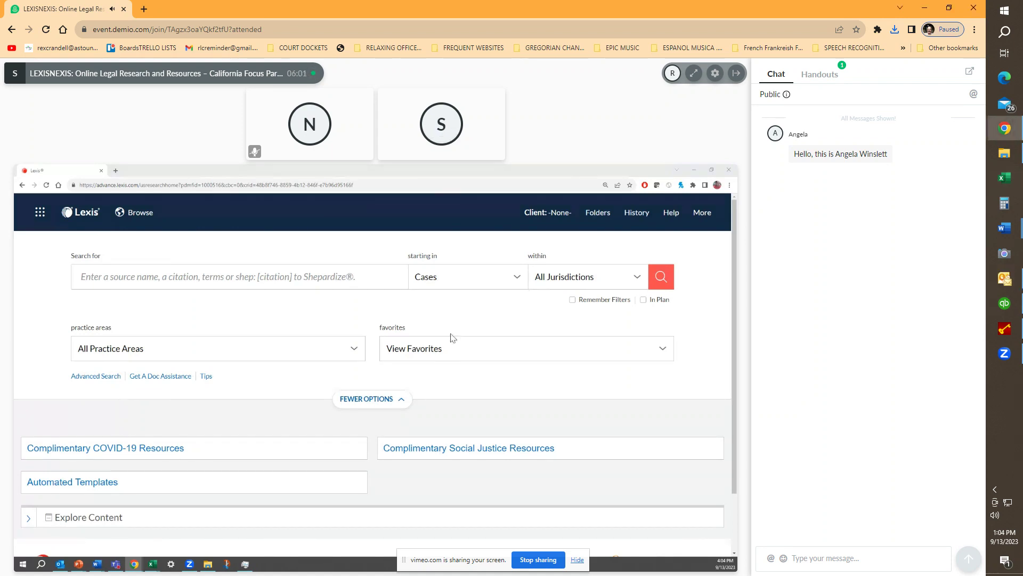
{"action": "key", "text": "alt+Tab"}
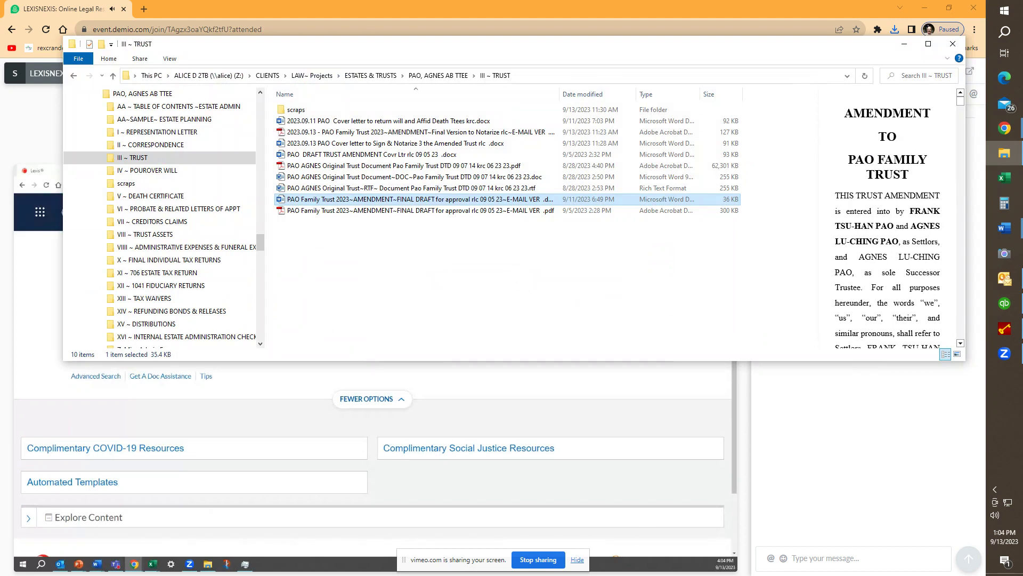
{"action": "key", "text": "super+Down"}
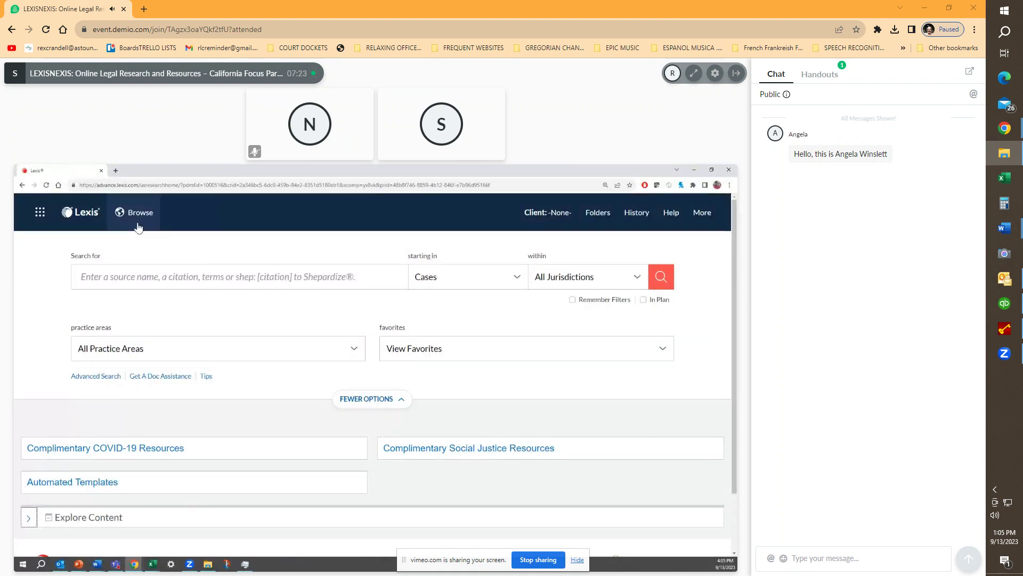
Open the Set/Add Client ID form, cancel it, and open the Friedlander research folder
{"action": "left_click", "coordinate": [543, 226]}
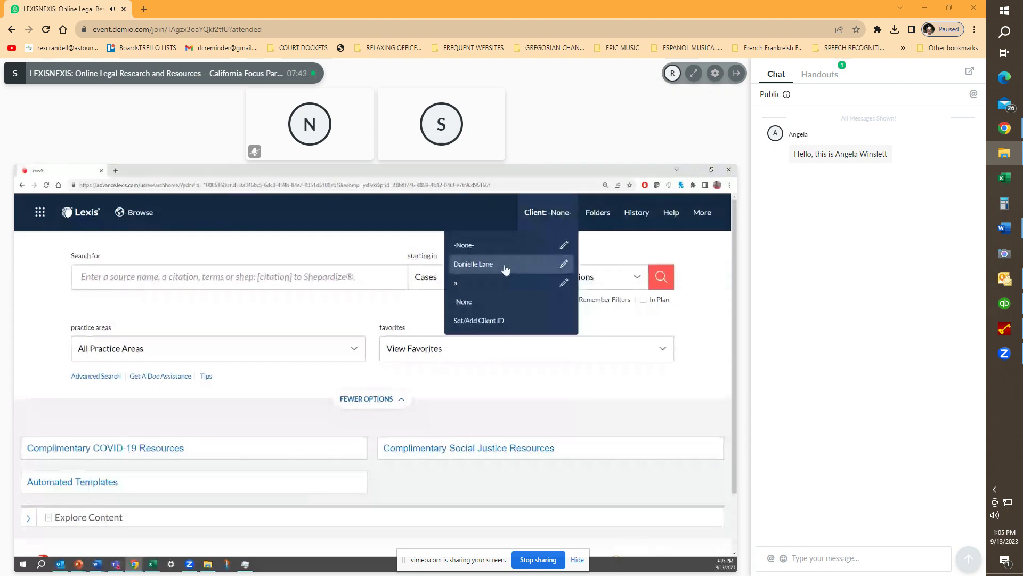
{"action": "left_click", "coordinate": [479, 319]}
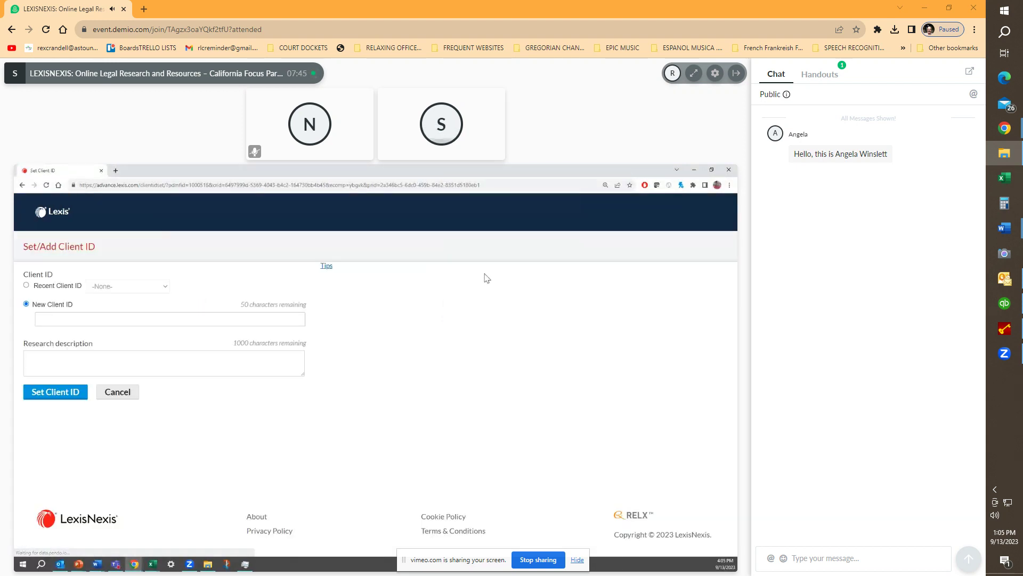
{"action": "left_click", "coordinate": [110, 390]}
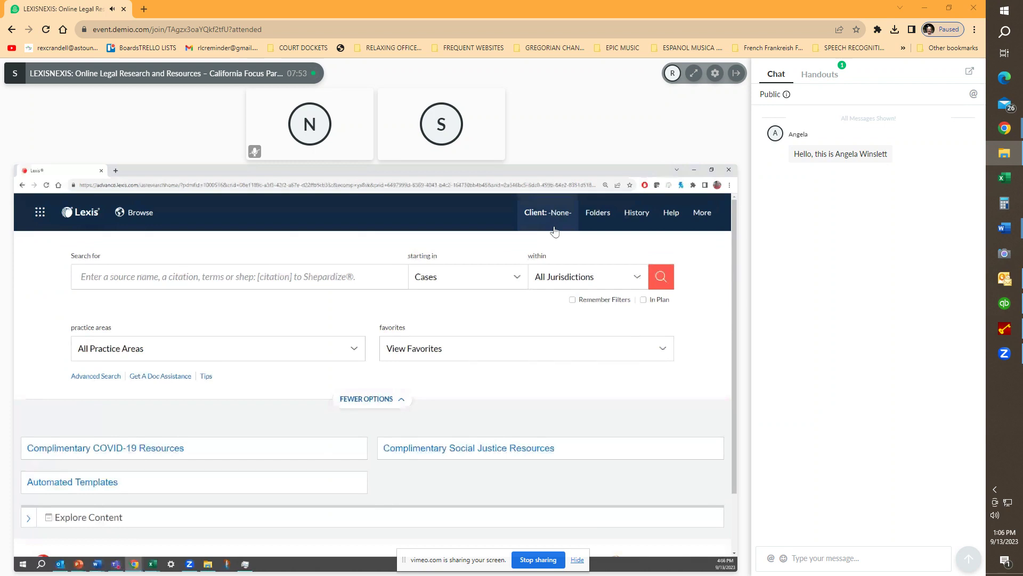
{"action": "left_click", "coordinate": [583, 230]}
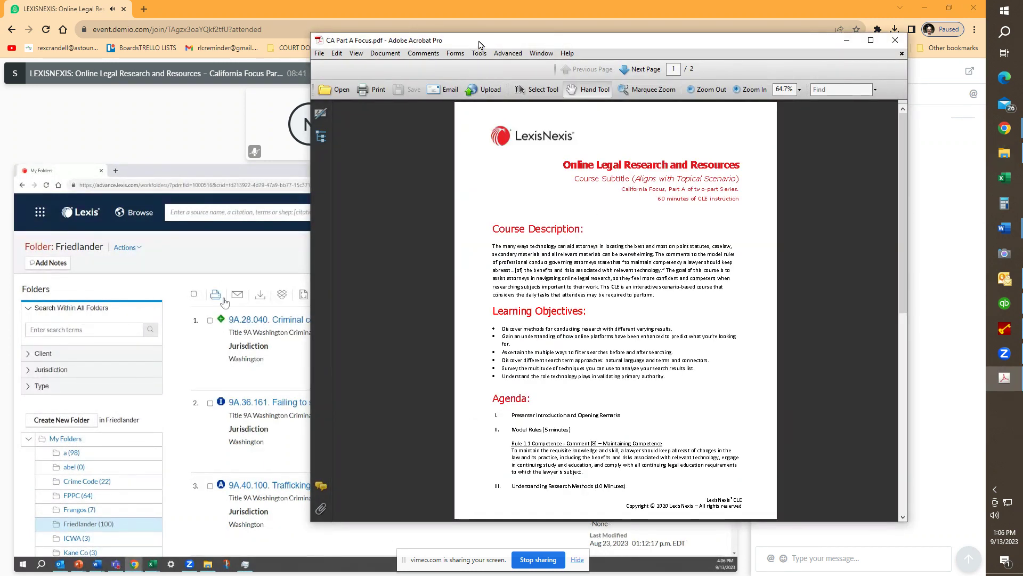
Switch from the CA Part A Focus PDF in Acrobat back to the Chrome webinar
{"action": "key", "text": "alt+Tab"}
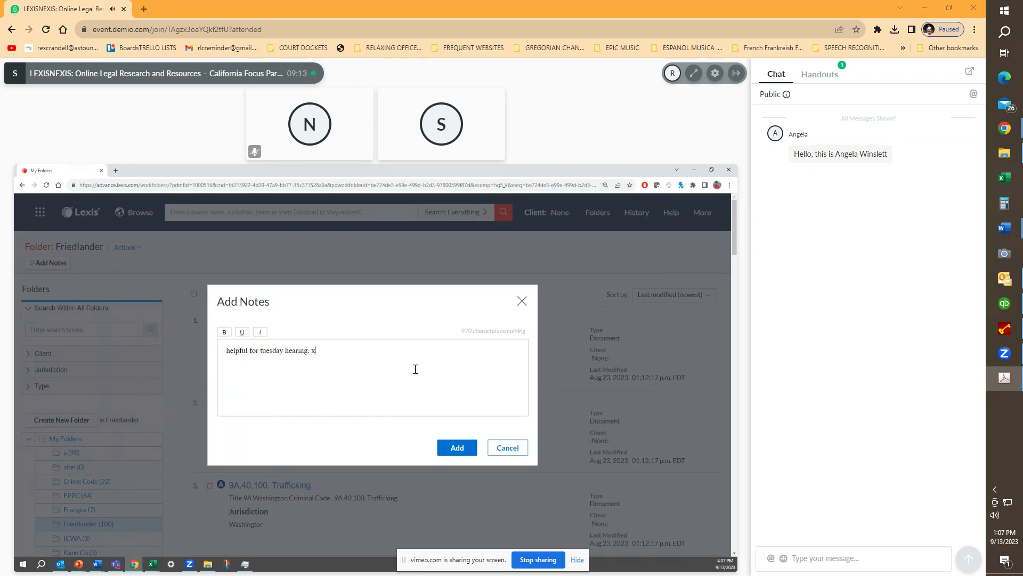
Finish and add the Friedlander folder note 'helpful for tuesday hearing, ex parte', dismissing the confirmation
{"action": "type", "text": "arte"}
{"action": "left_click", "coordinate": [457, 448]}
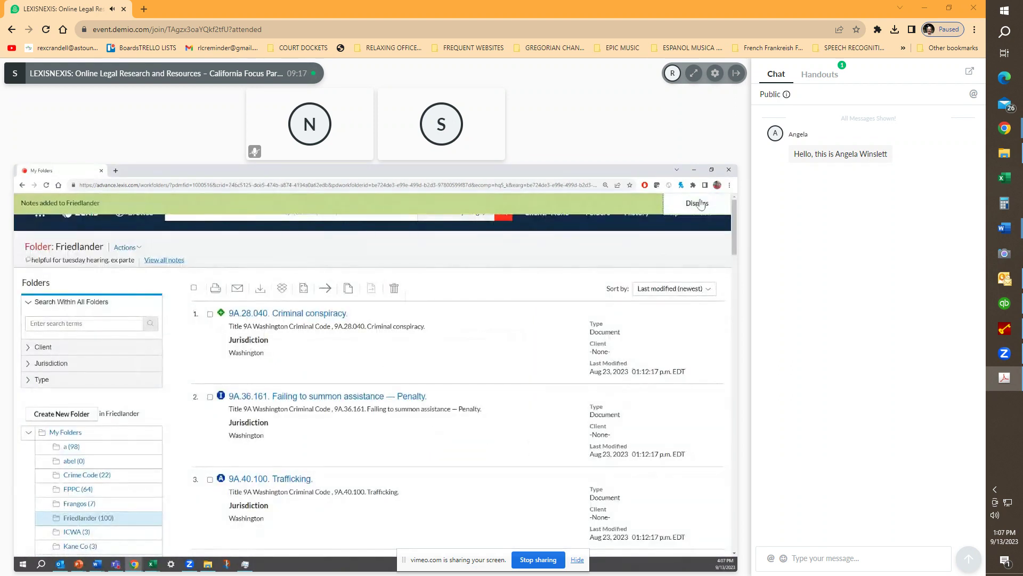
{"action": "left_click", "coordinate": [695, 204]}
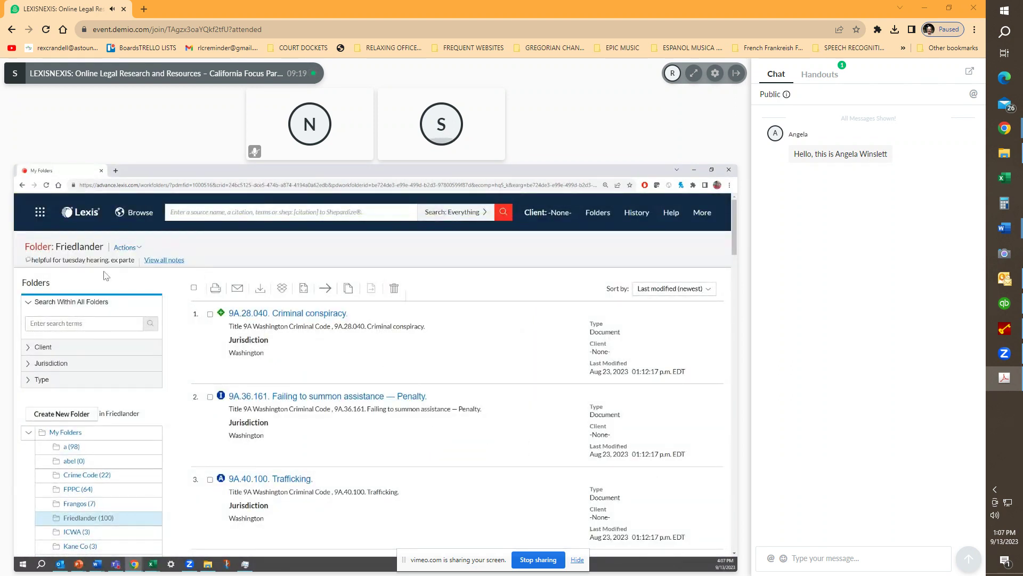
{"action": "scroll", "coordinate": [171, 358], "scroll_direction": "down", "scroll_amount": 3}
{"action": "scroll", "coordinate": [171, 358], "scroll_direction": "up", "scroll_amount": 3}
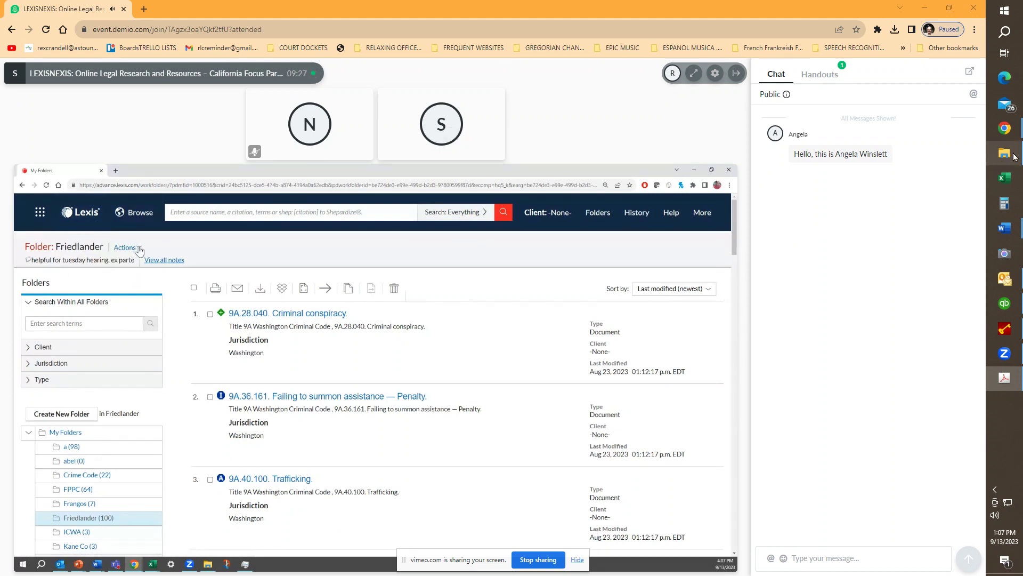
{"action": "mouse_move", "coordinate": [1016, 155]}
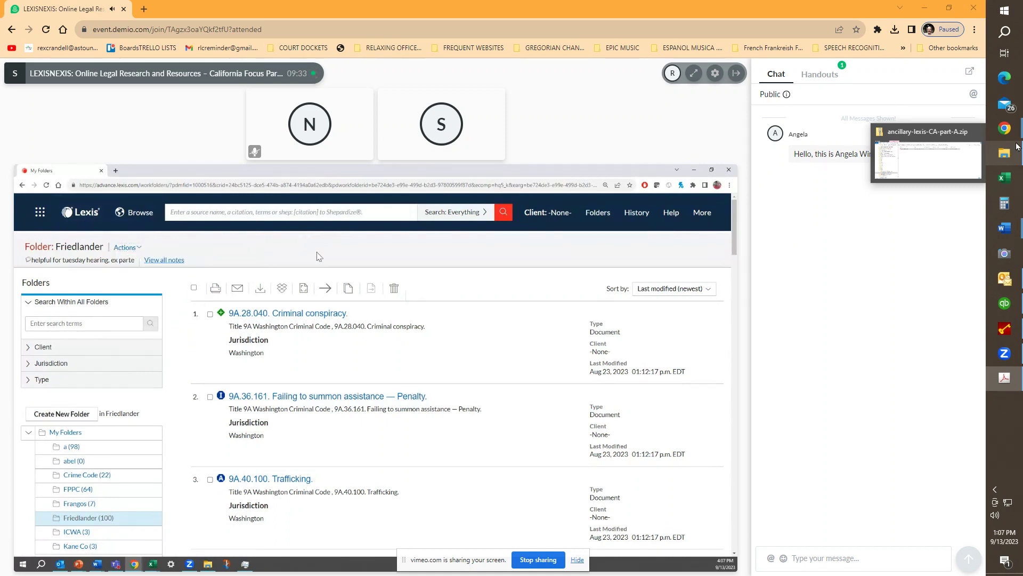
{"action": "mouse_move", "coordinate": [1021, 131]}
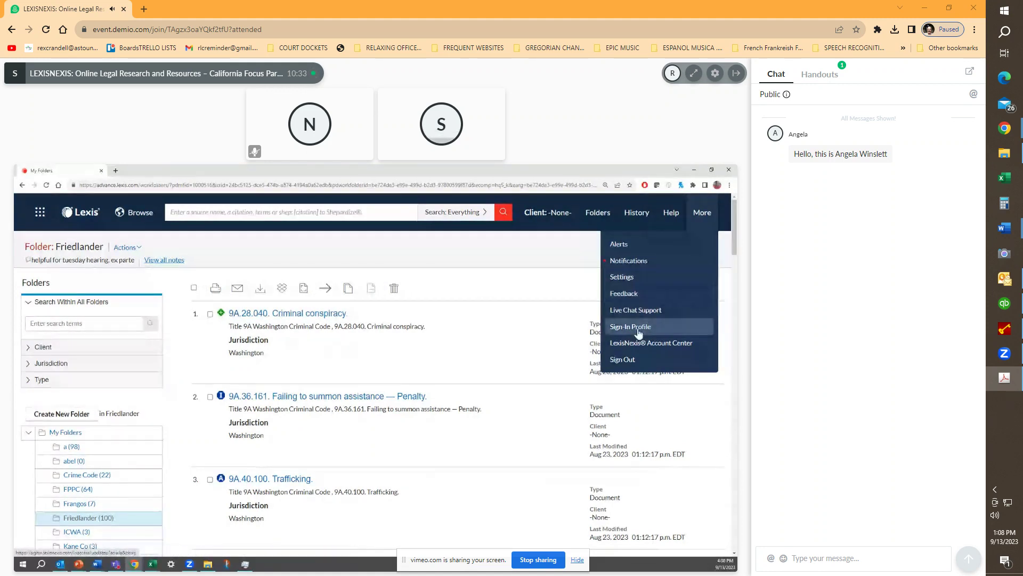
Open Lexis+ Settings, review the General settings, and show the results-per-page choices
{"action": "left_click", "coordinate": [621, 284]}
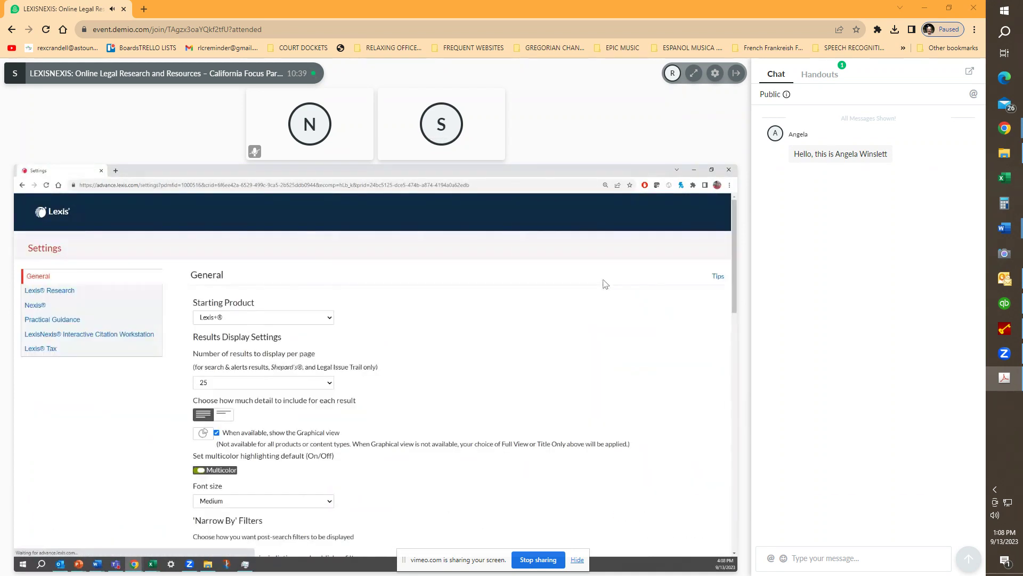
{"action": "scroll", "coordinate": [401, 319], "scroll_direction": "down", "scroll_amount": 3}
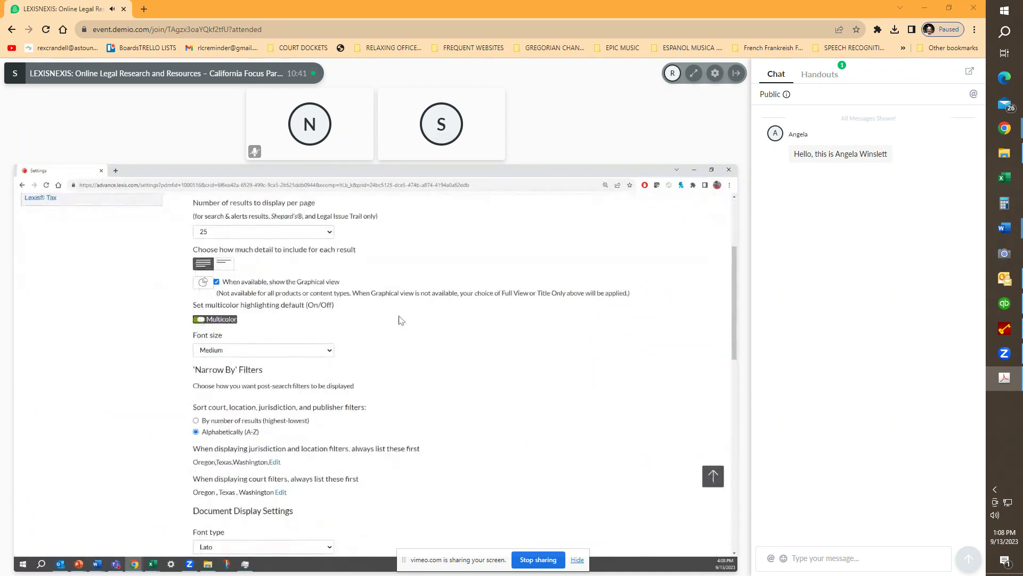
{"action": "scroll", "coordinate": [394, 325], "scroll_direction": "down", "scroll_amount": 3}
{"action": "scroll", "coordinate": [392, 327], "scroll_direction": "up", "scroll_amount": 3}
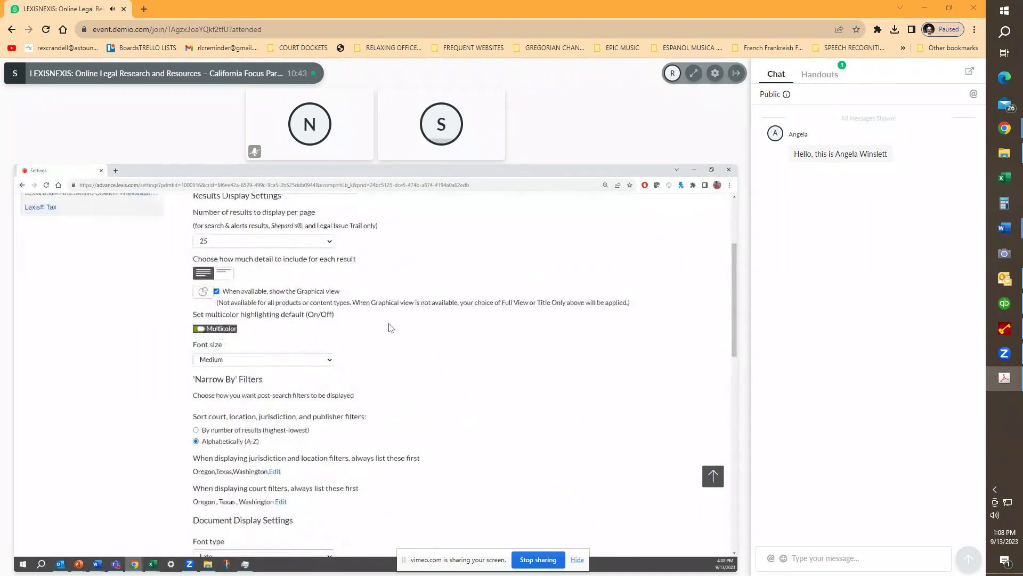
{"action": "scroll", "coordinate": [391, 327], "scroll_direction": "up", "scroll_amount": 2}
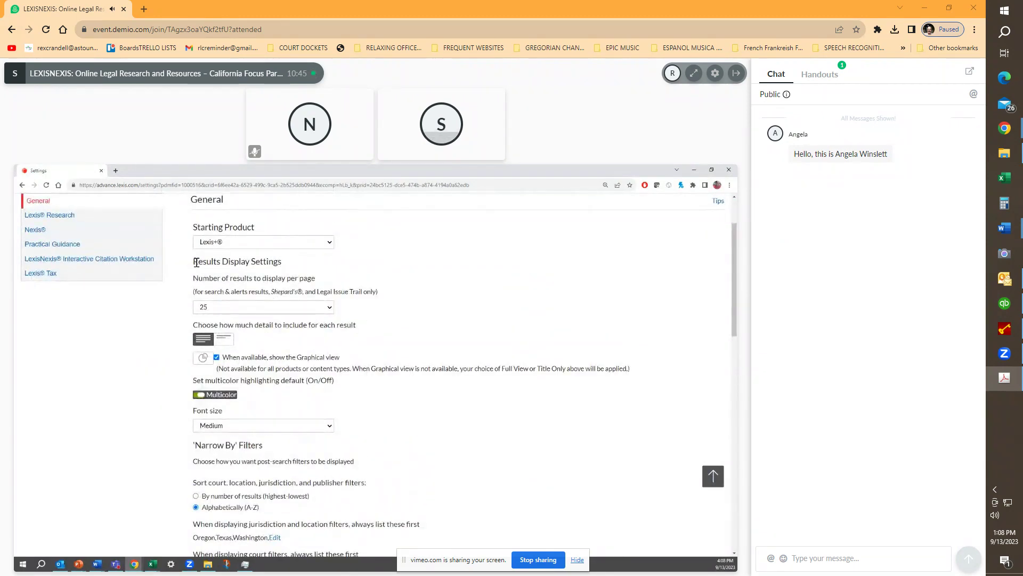
{"action": "left_click_drag", "start_coordinate": [196, 262], "coordinate": [219, 272]}
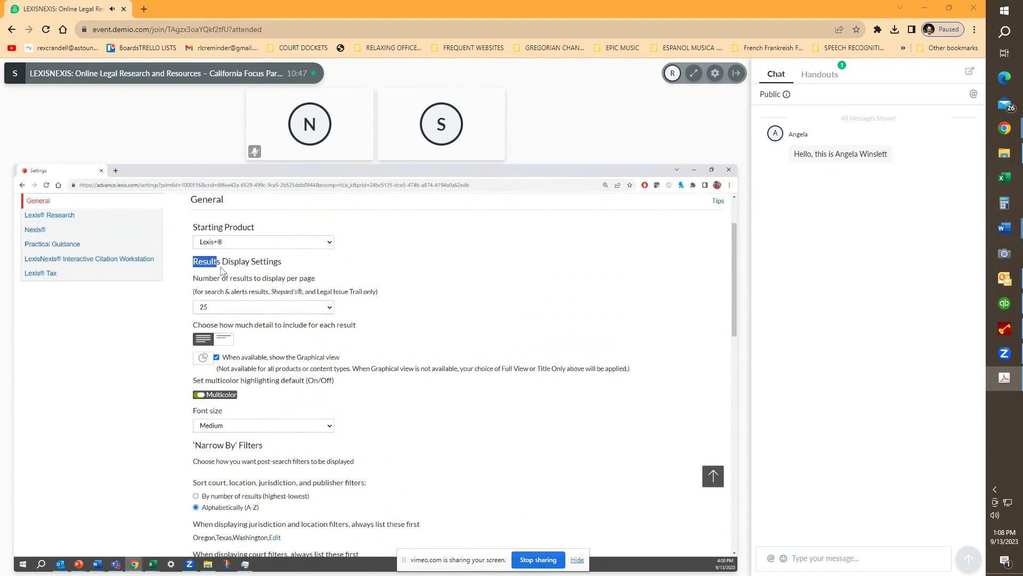
{"action": "left_click", "coordinate": [224, 272]}
{"action": "left_click", "coordinate": [238, 309]}
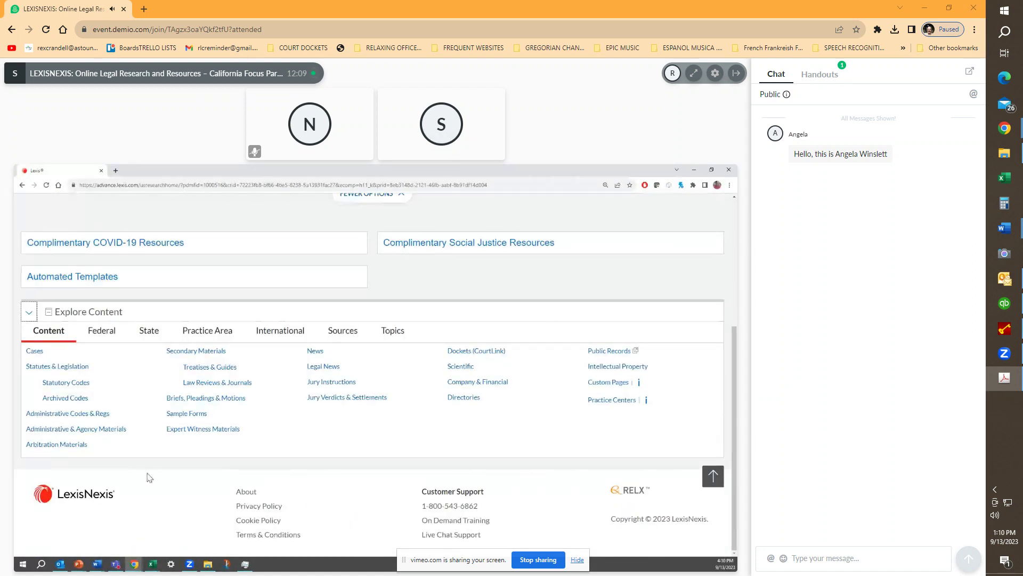
{"action": "left_click", "coordinate": [149, 476]}
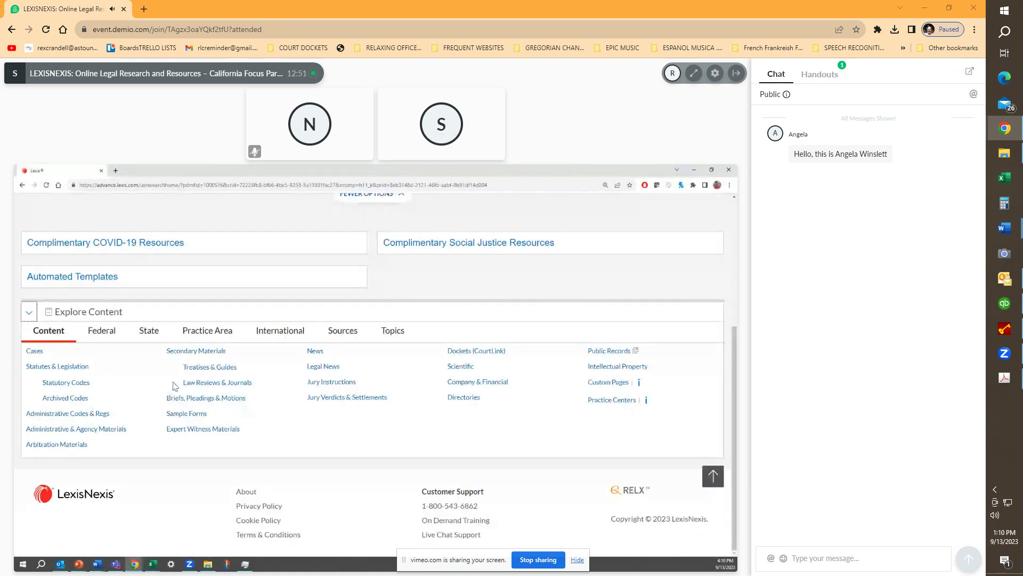
Open Secondary Materials and browse its State, Publisher and Practice Area lists
{"action": "left_click", "coordinate": [193, 354]}
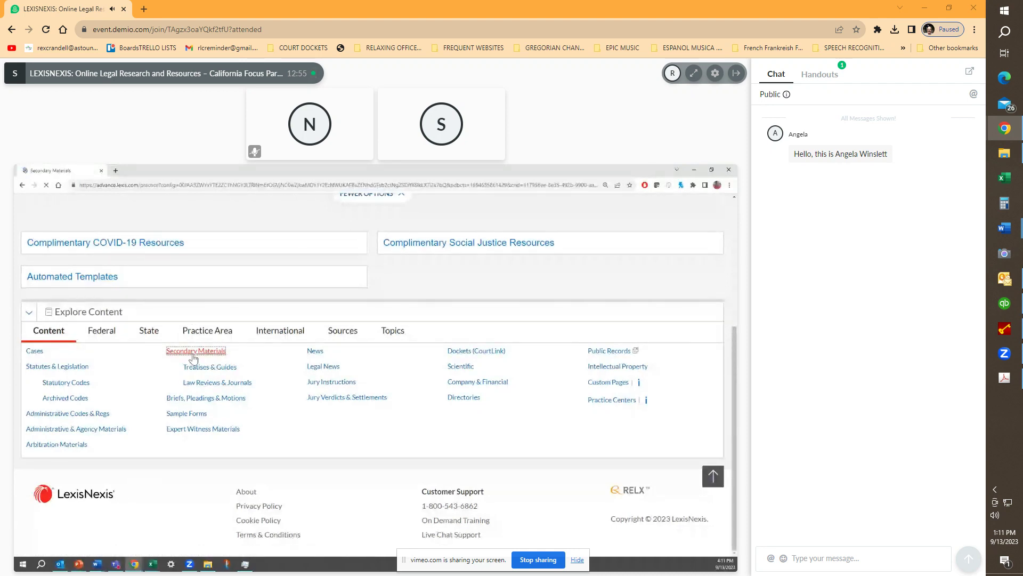
{"action": "scroll", "coordinate": [192, 367], "scroll_direction": "down", "scroll_amount": 1}
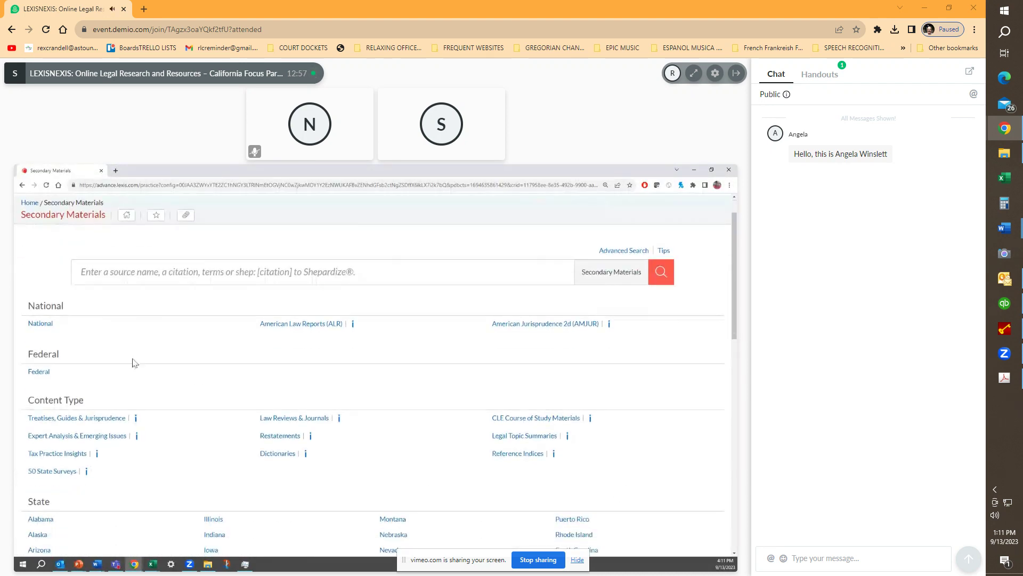
{"action": "scroll", "coordinate": [136, 365], "scroll_direction": "down", "scroll_amount": 4}
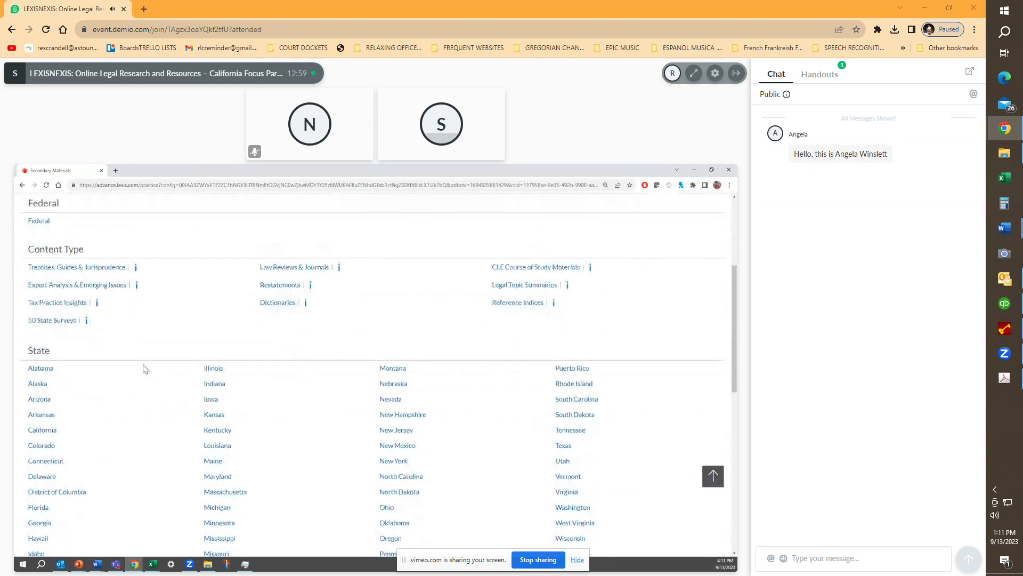
{"action": "scroll", "coordinate": [75, 331], "scroll_direction": "down", "scroll_amount": 4}
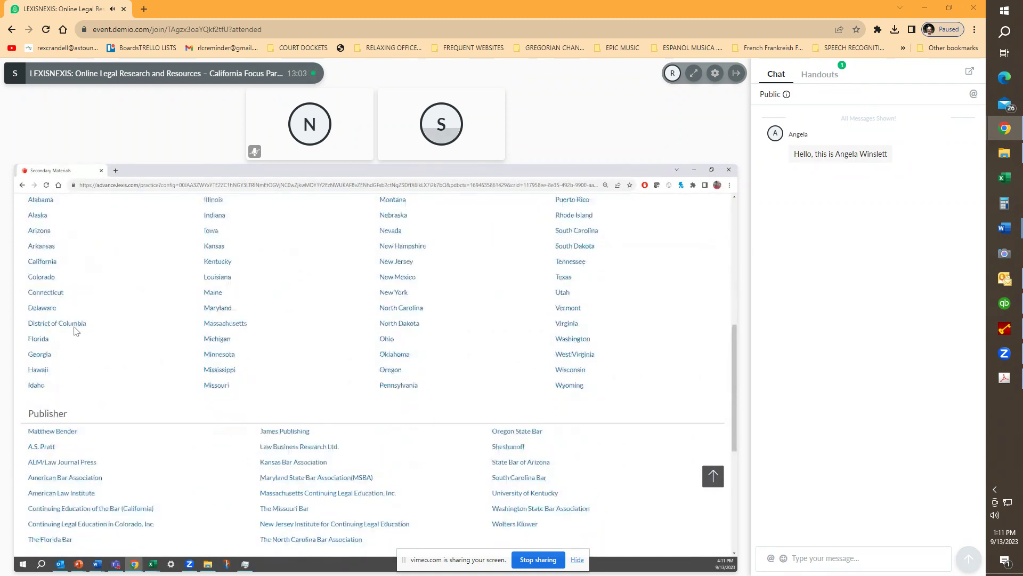
{"action": "scroll", "coordinate": [75, 331], "scroll_direction": "down", "scroll_amount": 6}
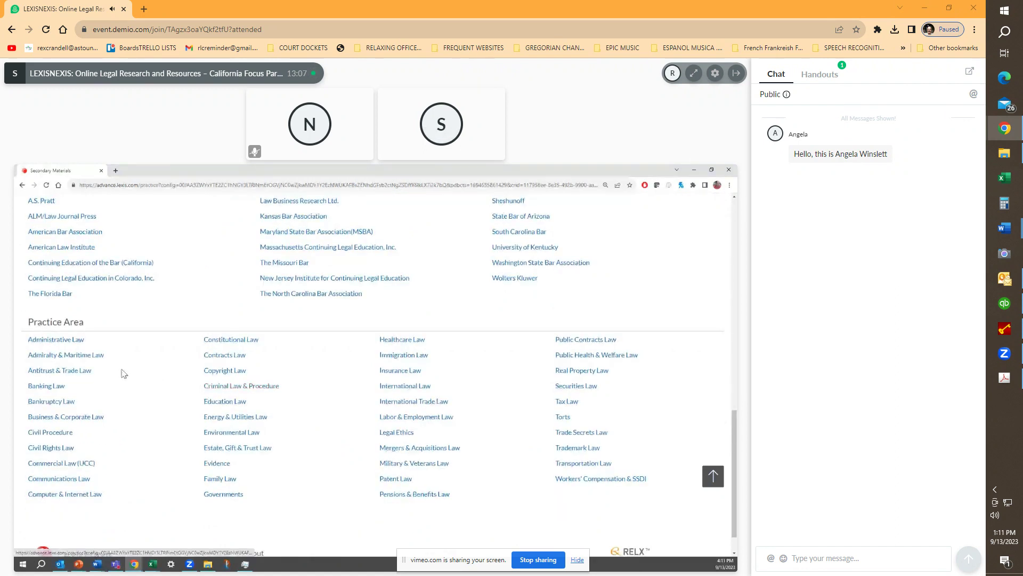
{"action": "scroll", "coordinate": [62, 320], "scroll_direction": "up", "scroll_amount": 6}
Open California secondary materials and highlight the All California Treatises, Guides & Jurisprudence link
{"action": "left_click", "coordinate": [42, 280]}
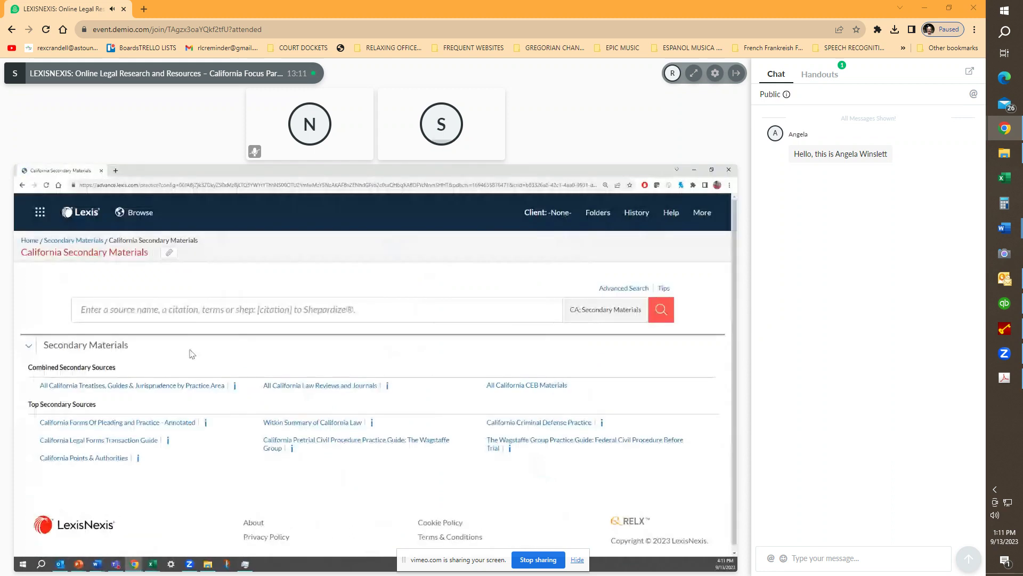
{"action": "mouse_move", "coordinate": [41, 388]}
{"action": "left_mouse_down"}
{"action": "mouse_move", "coordinate": [186, 393]}
{"action": "mouse_move", "coordinate": [42, 392]}
{"action": "left_mouse_up"}
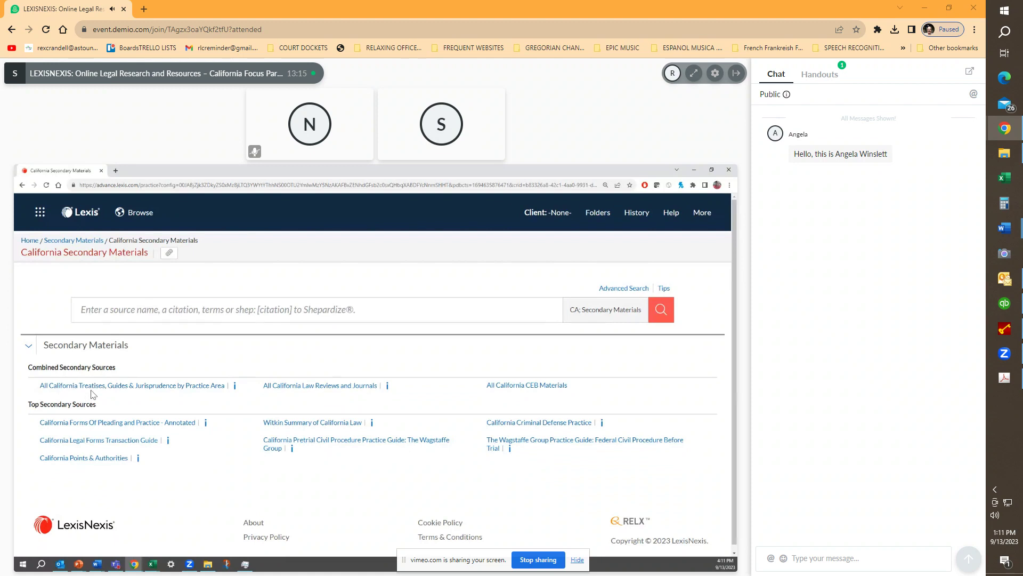
Open All California Treatises, Guides & Jurisprudence by Practice Area and scroll through its sections
{"action": "left_click", "coordinate": [173, 389]}
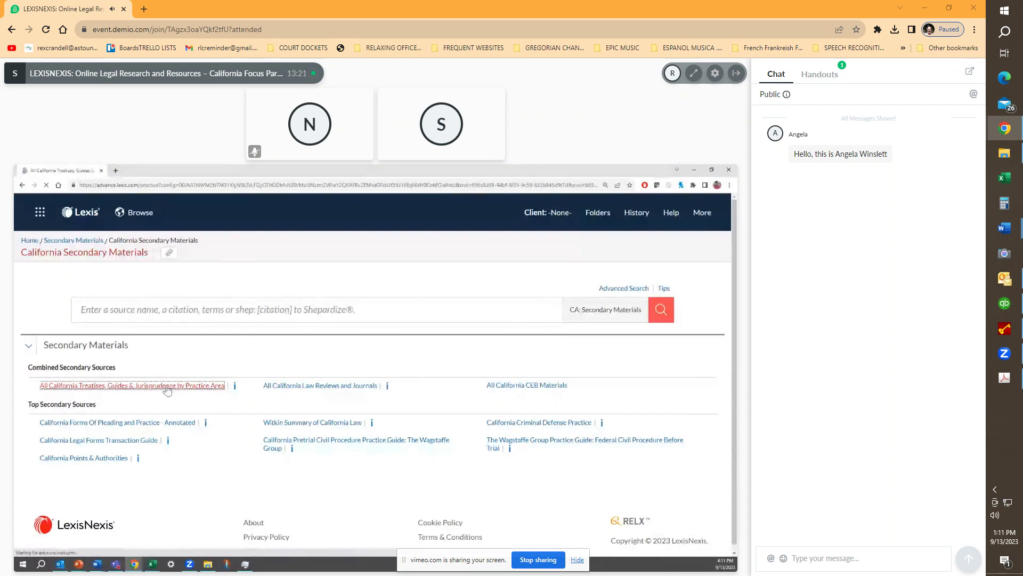
{"action": "scroll", "coordinate": [218, 397], "scroll_direction": "down", "scroll_amount": 3}
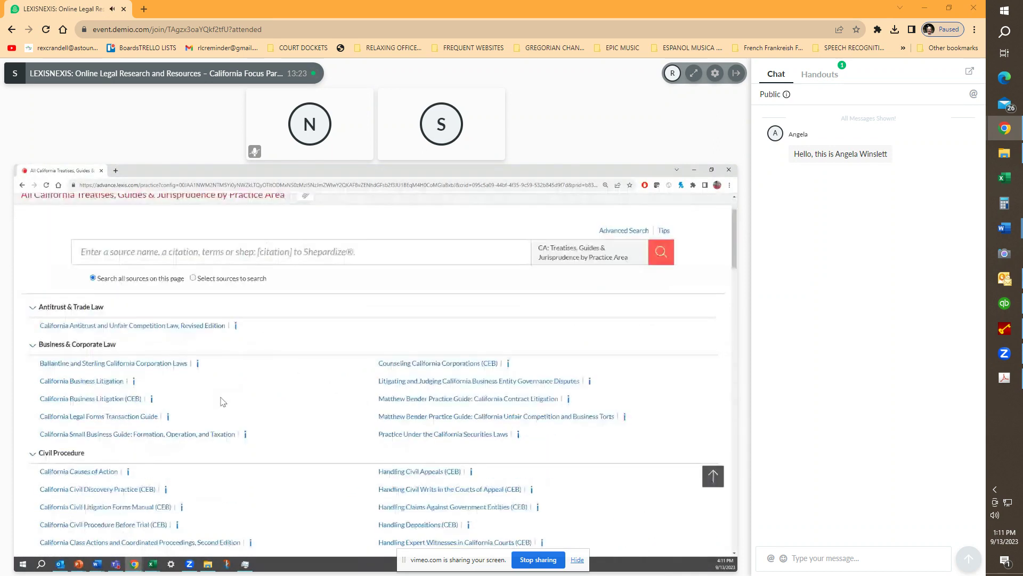
{"action": "scroll", "coordinate": [224, 394], "scroll_direction": "down", "scroll_amount": 3}
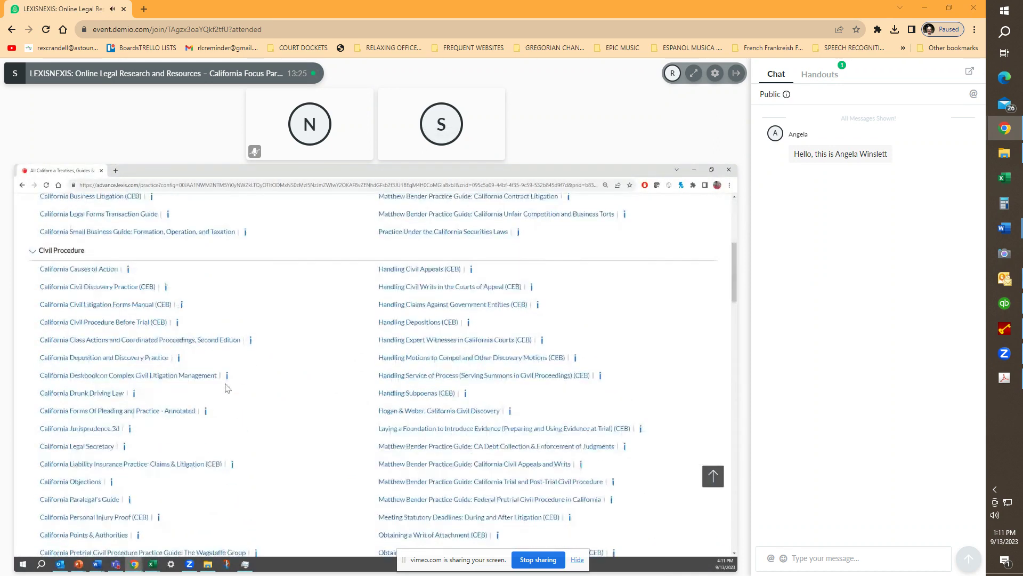
{"action": "scroll", "coordinate": [225, 387], "scroll_direction": "down", "scroll_amount": 8}
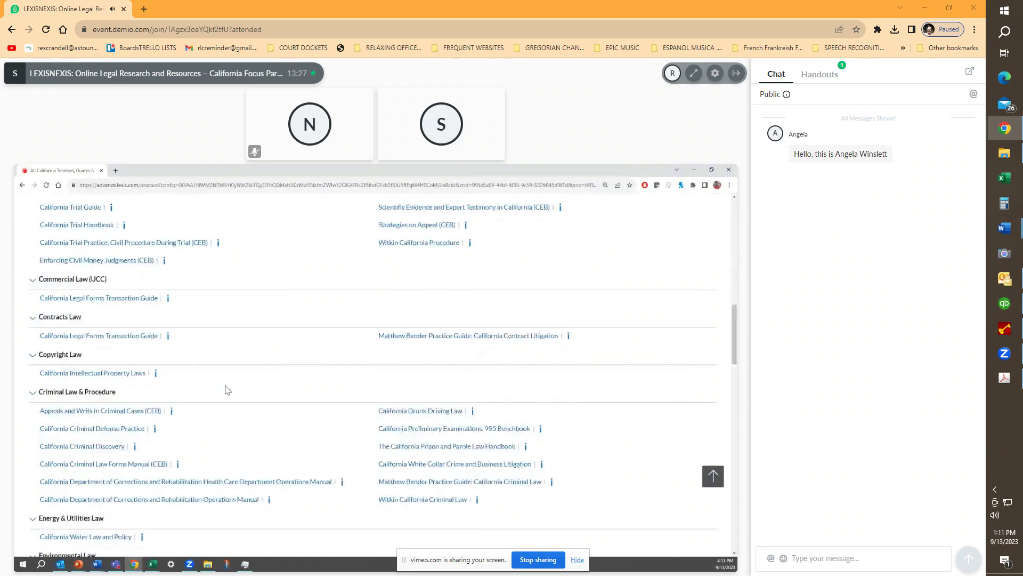
{"action": "scroll", "coordinate": [225, 390], "scroll_direction": "down", "scroll_amount": 2}
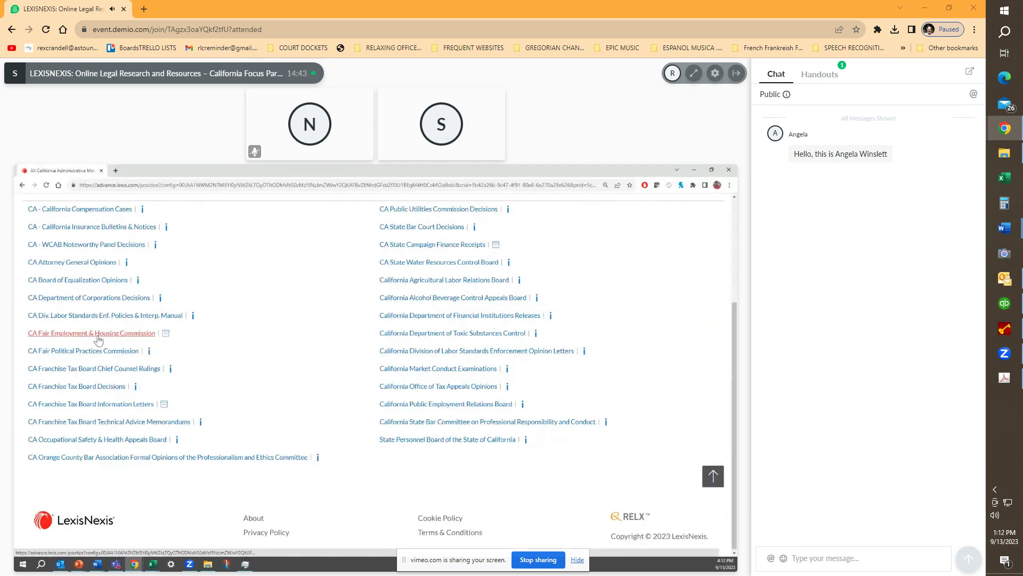
Scroll up the All California Administrative Materials page to show its search bar
{"action": "scroll", "coordinate": [99, 340], "scroll_direction": "up", "scroll_amount": 1}
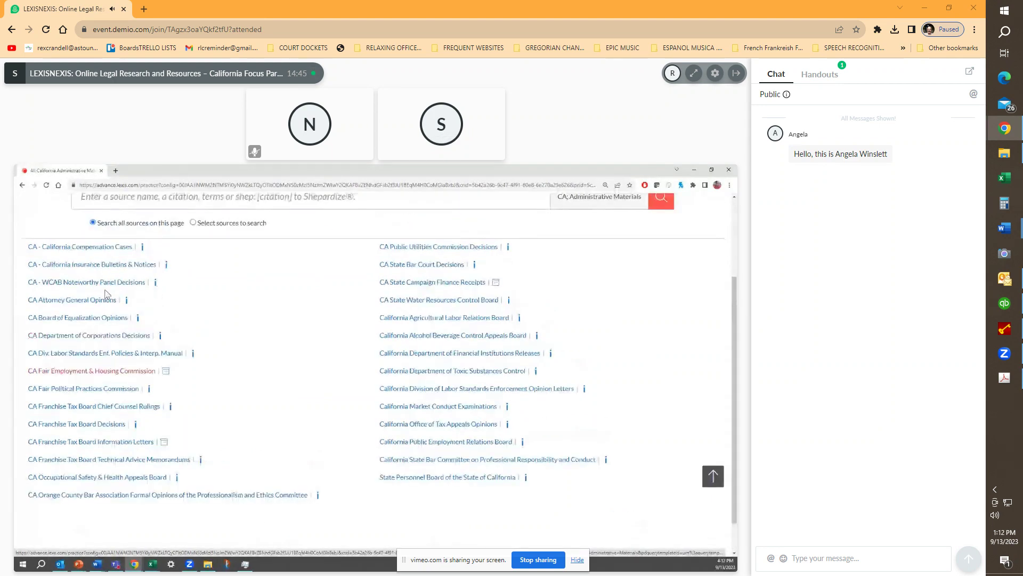
Go back from the administrative materials list to the California Secondary Materials page
{"action": "left_click", "coordinate": [20, 184]}
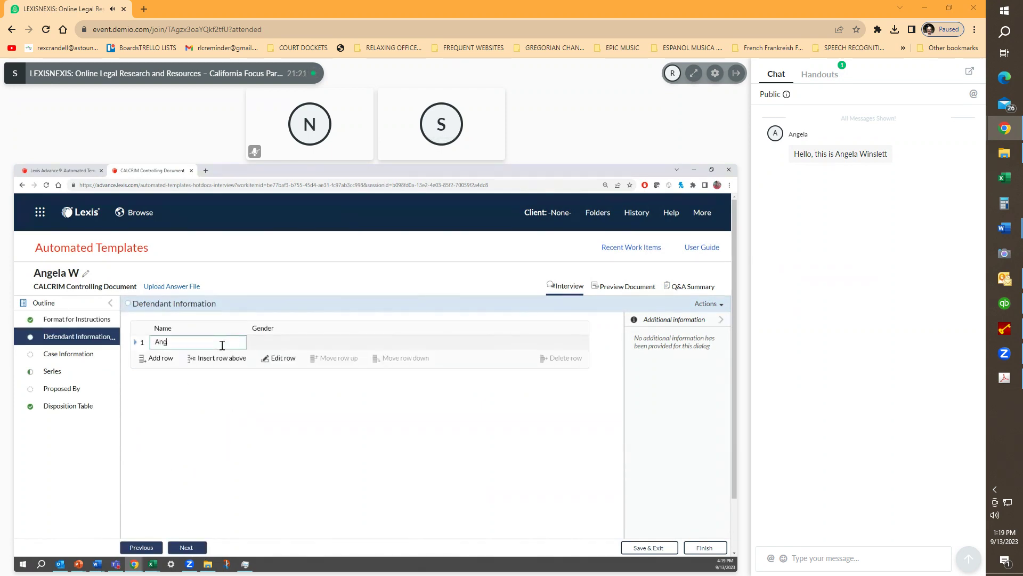
Set the defendant's gender, enter the case title and case number, then move to Series
{"action": "key", "text": "Tab"}
{"action": "key", "text": "m"}
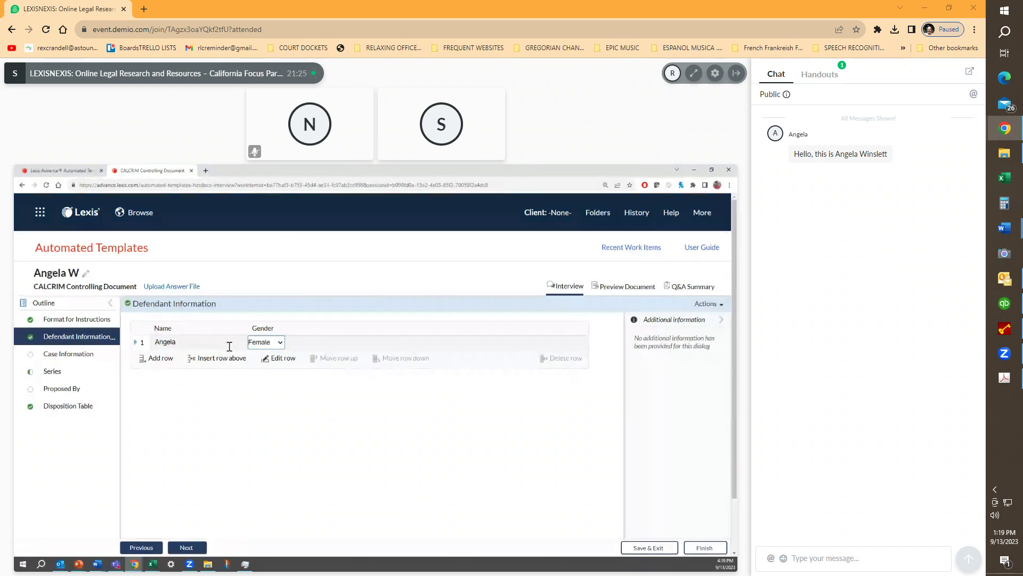
{"action": "left_click", "coordinate": [84, 356]}
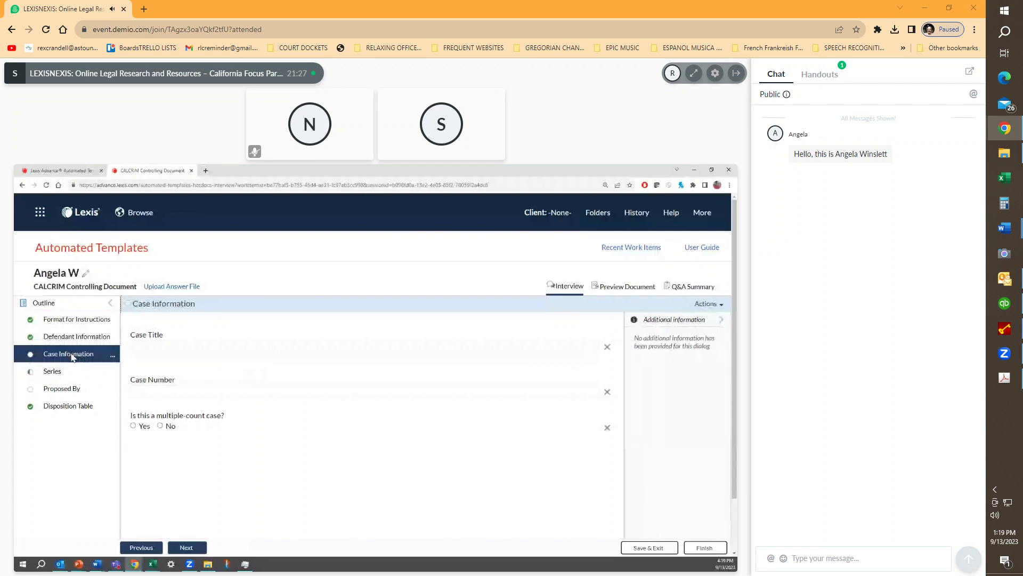
{"action": "left_click", "coordinate": [161, 346]}
{"action": "type", "text": "Angela v."}
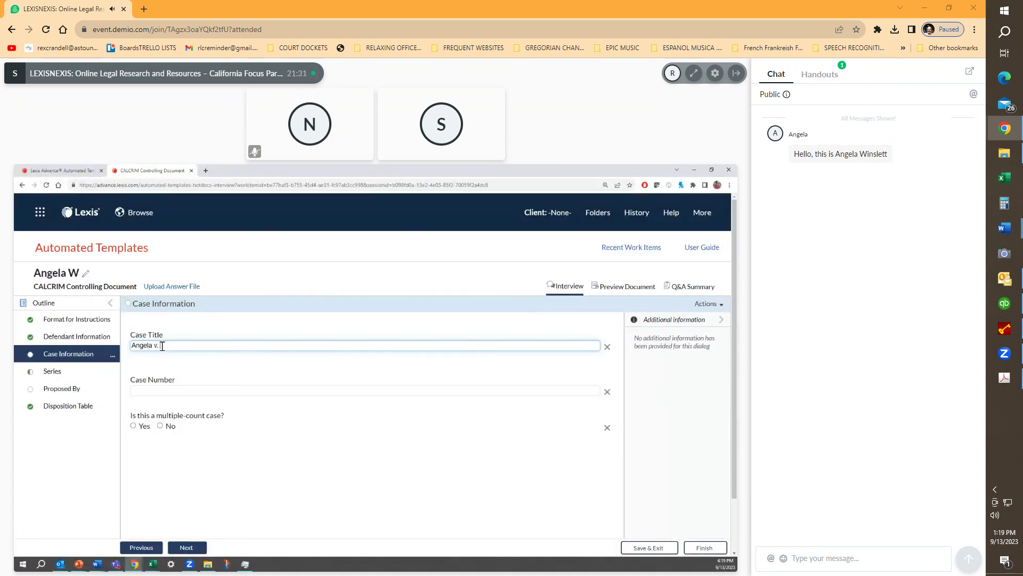
{"action": "type", "text": " Shohei Otani"}
{"action": "left_click", "coordinate": [211, 388]}
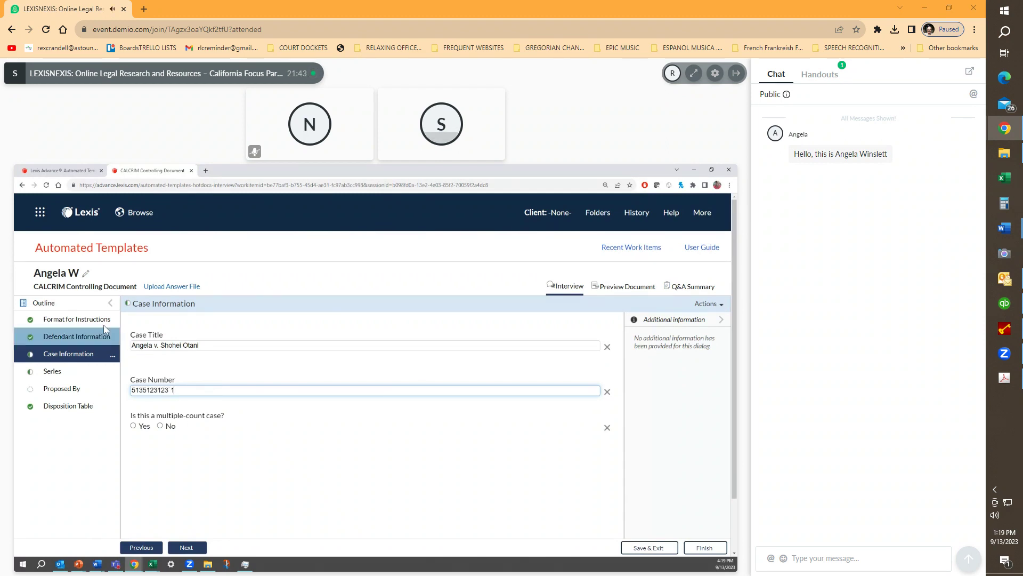
{"action": "left_click", "coordinate": [86, 372]}
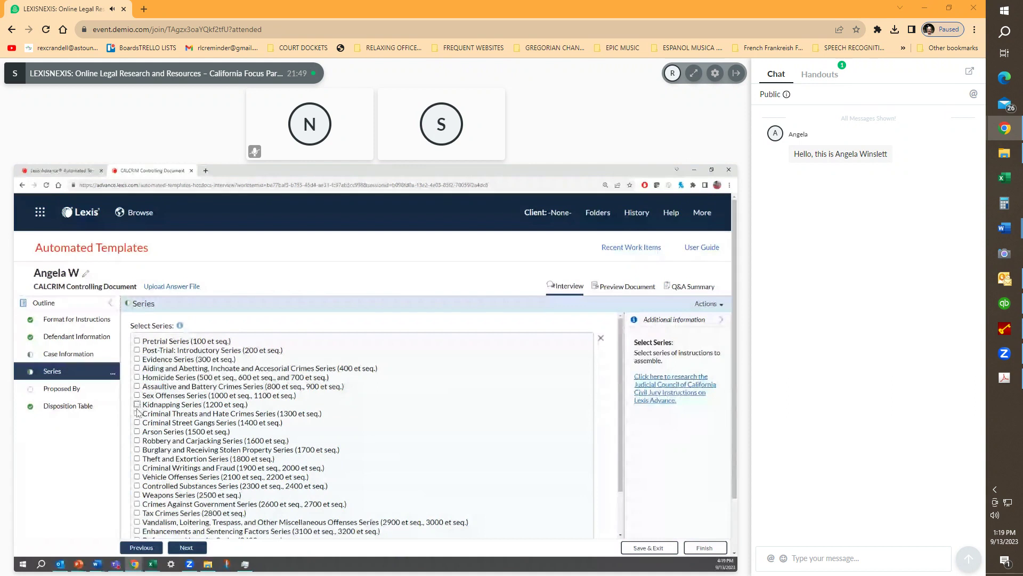
Include the Tax Crimes series with the Failure to File group and instruction 2800
{"action": "scroll", "coordinate": [129, 431], "scroll_direction": "down", "scroll_amount": 1}
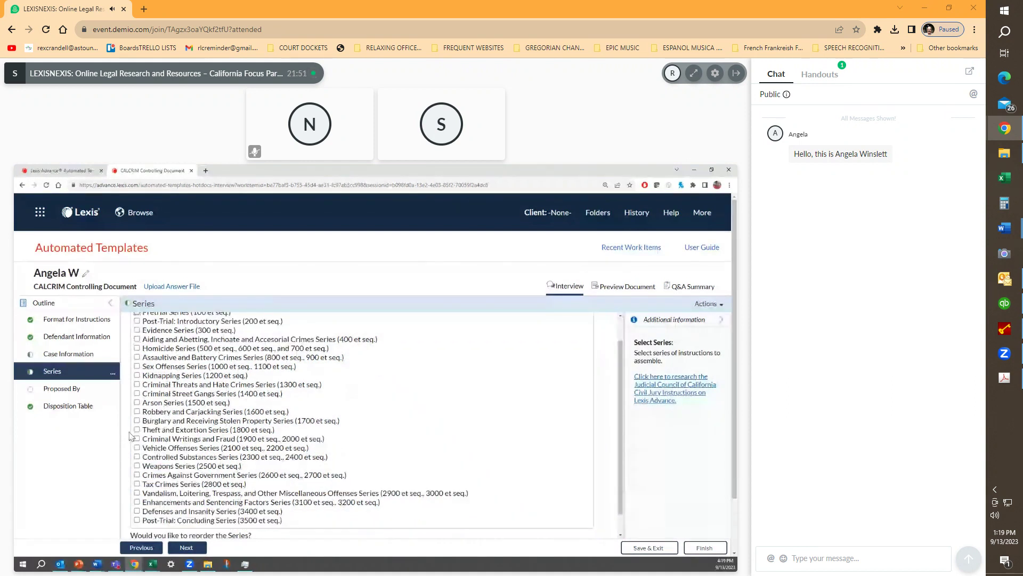
{"action": "scroll", "coordinate": [129, 435], "scroll_direction": "down", "scroll_amount": 1}
{"action": "left_click", "coordinate": [137, 461]}
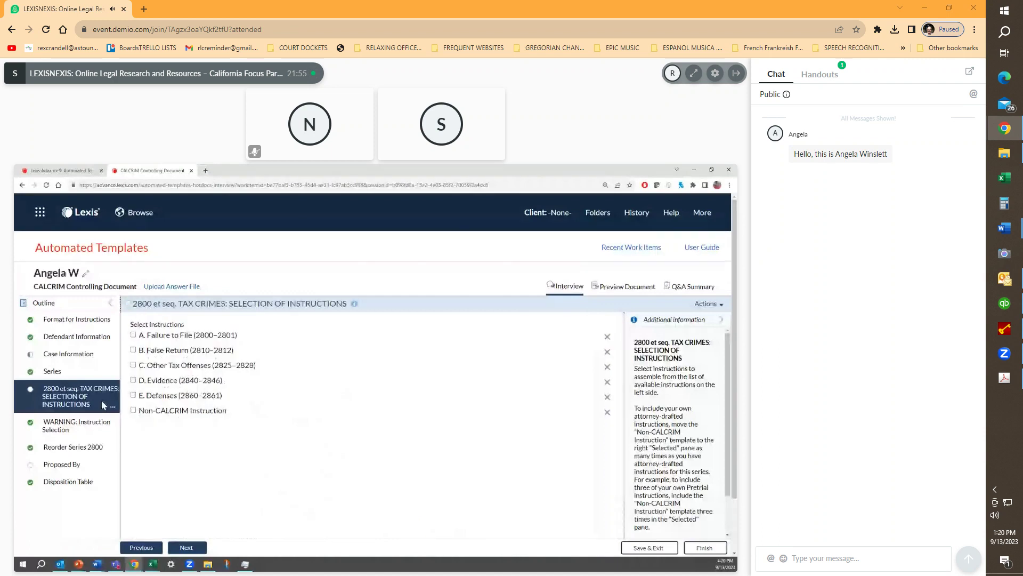
{"action": "left_click", "coordinate": [133, 336]}
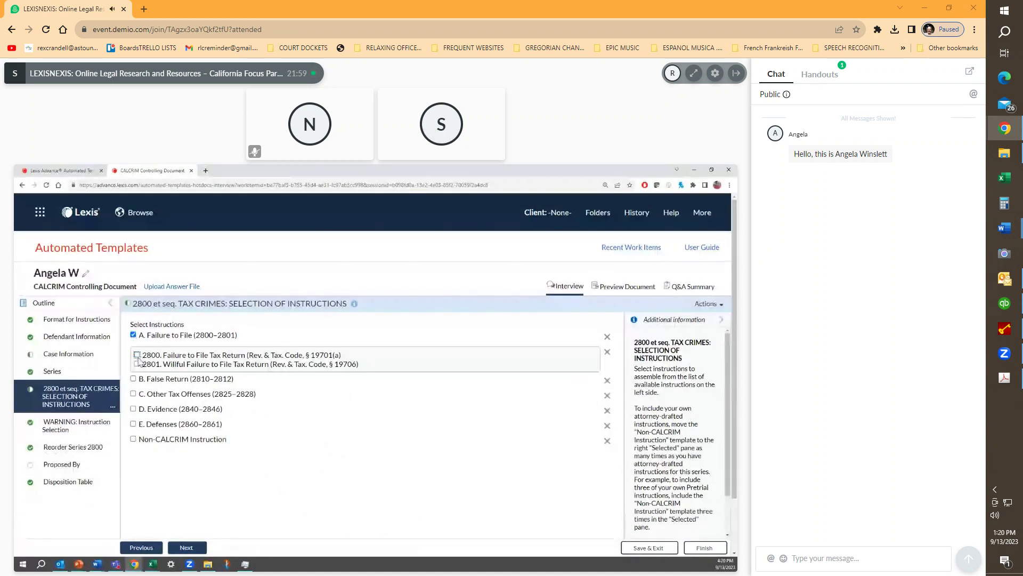
{"action": "left_click", "coordinate": [137, 355]}
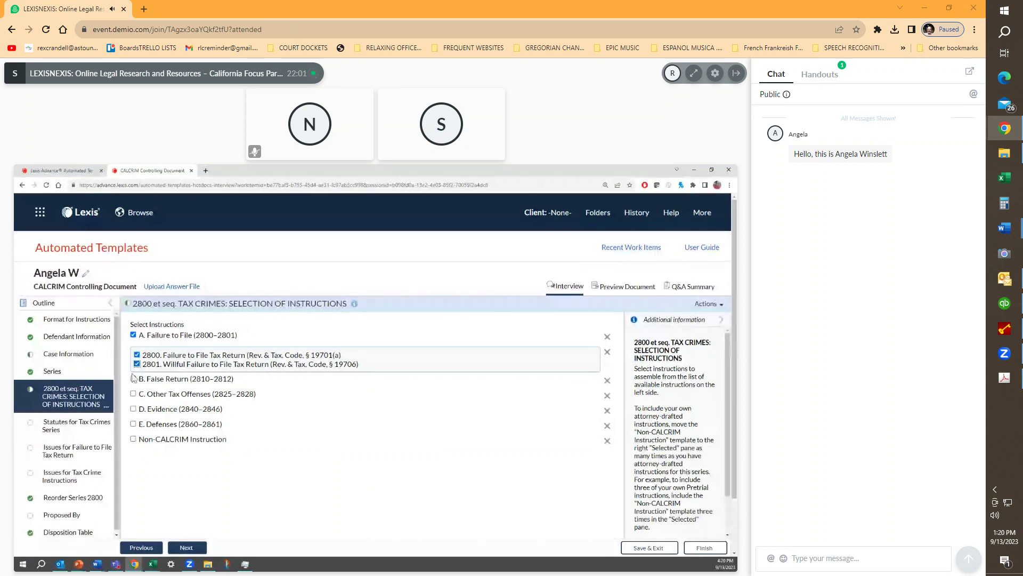
Move past the Statutes step to the Issues for Failure to File Tax Return questions
{"action": "scroll", "coordinate": [196, 448], "scroll_direction": "down", "scroll_amount": 2}
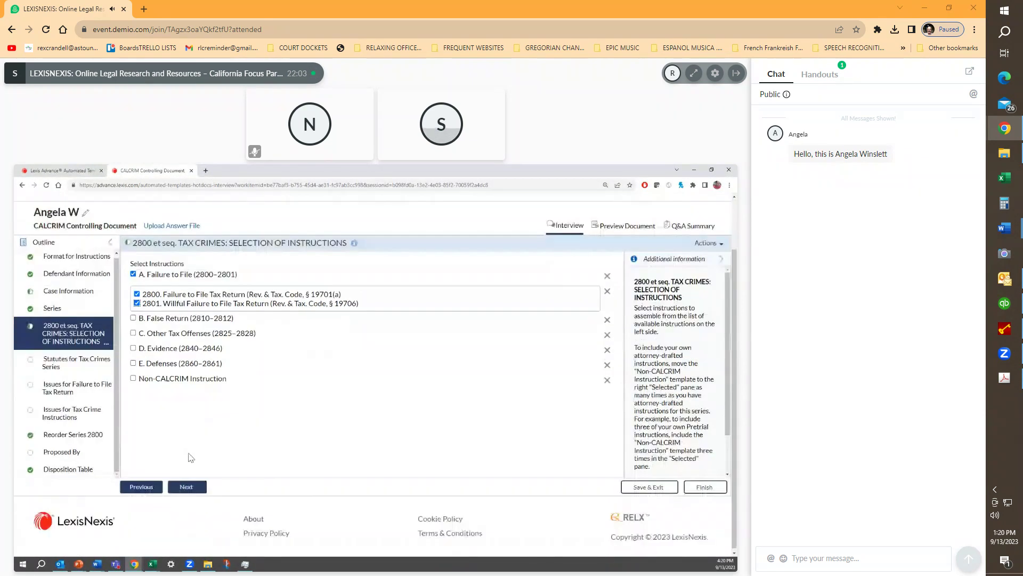
{"action": "left_click", "coordinate": [51, 358]}
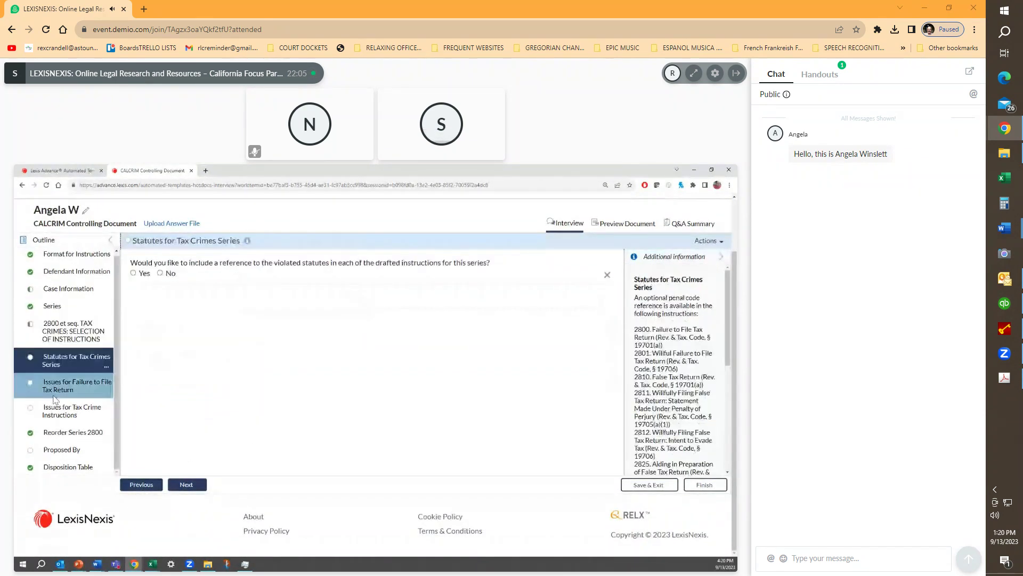
{"action": "left_click", "coordinate": [75, 389]}
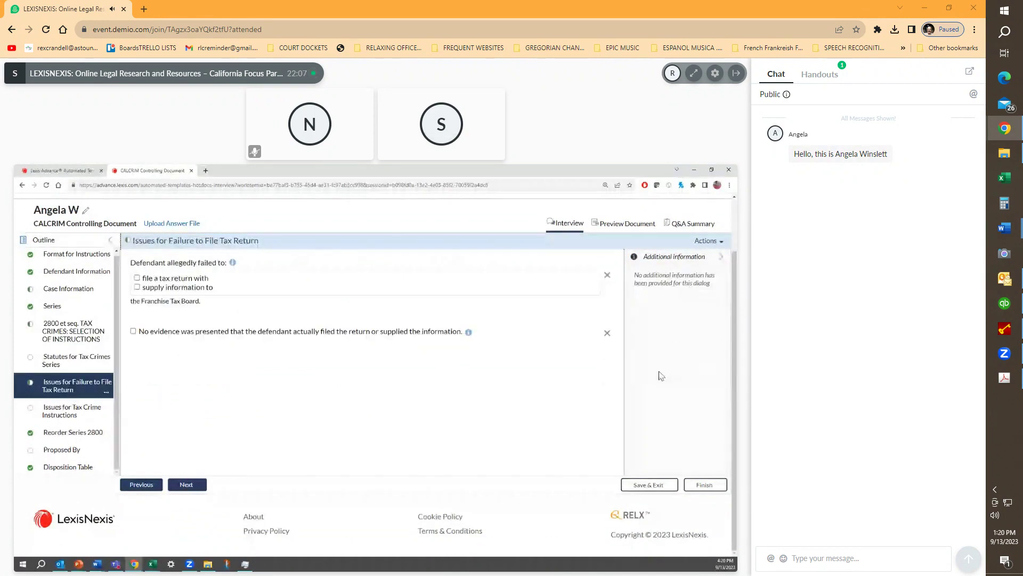
Cancel finishing the interview and scroll the preview of drafted instructions 2800 and 2801
{"action": "left_click", "coordinate": [705, 484]}
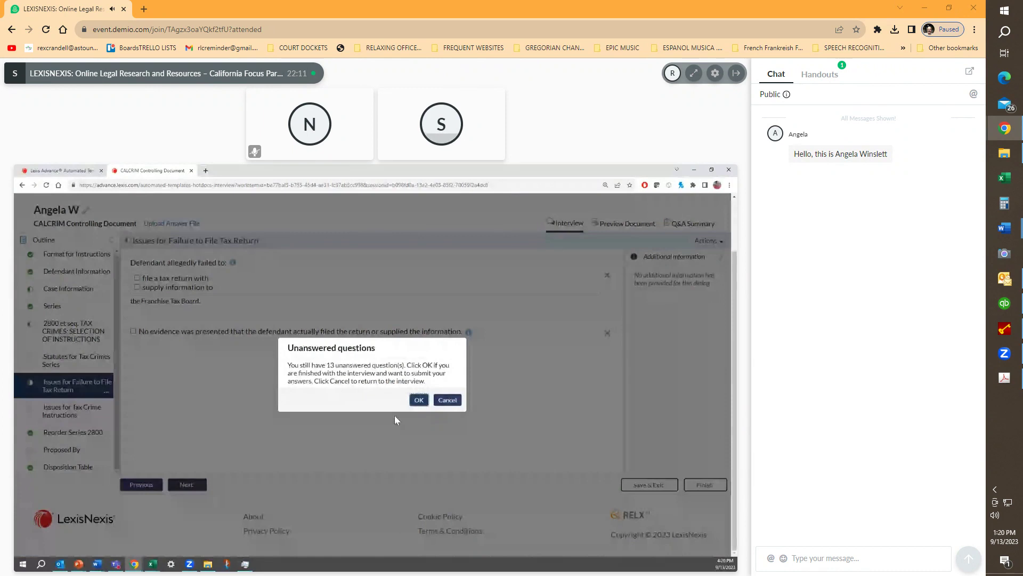
{"action": "left_click", "coordinate": [448, 400]}
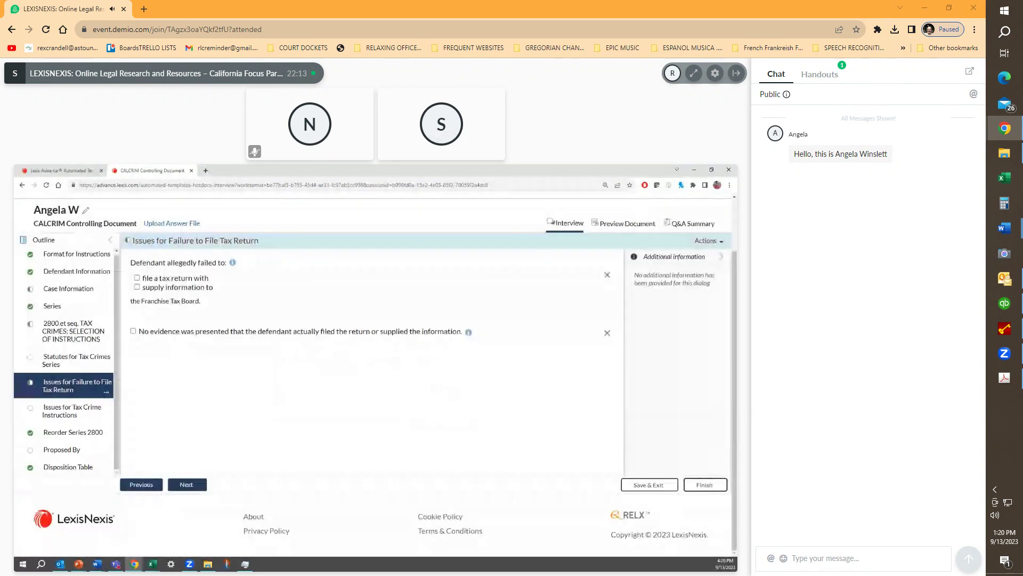
{"action": "left_click", "coordinate": [632, 223]}
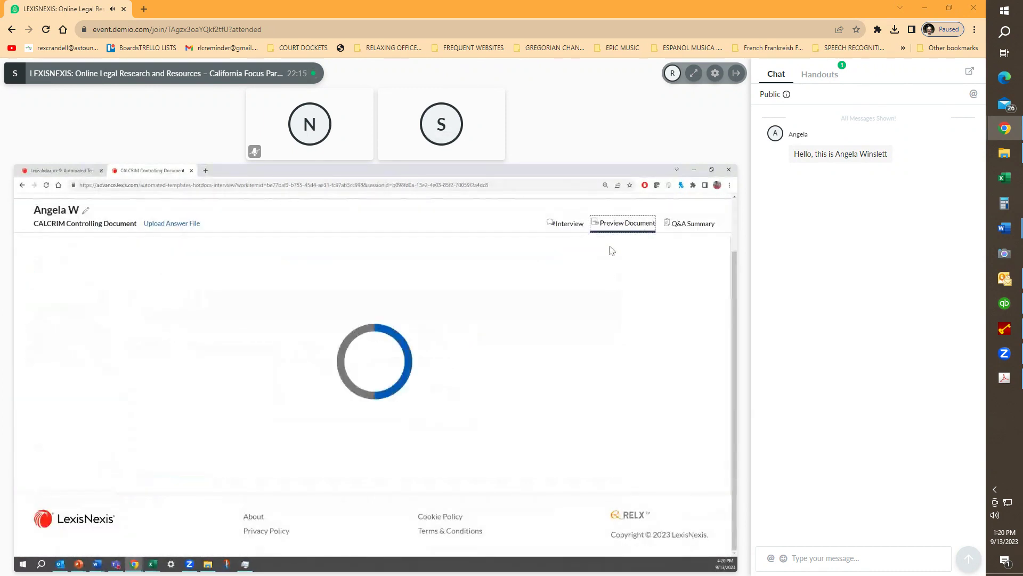
{"action": "scroll", "coordinate": [545, 325], "scroll_direction": "down", "scroll_amount": 6}
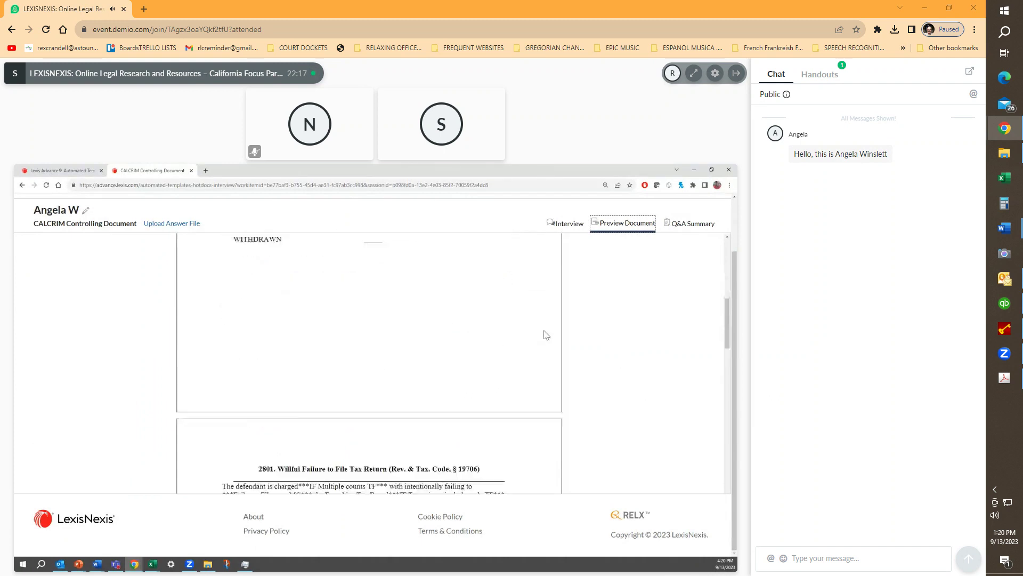
{"action": "scroll", "coordinate": [545, 333], "scroll_direction": "down", "scroll_amount": 10}
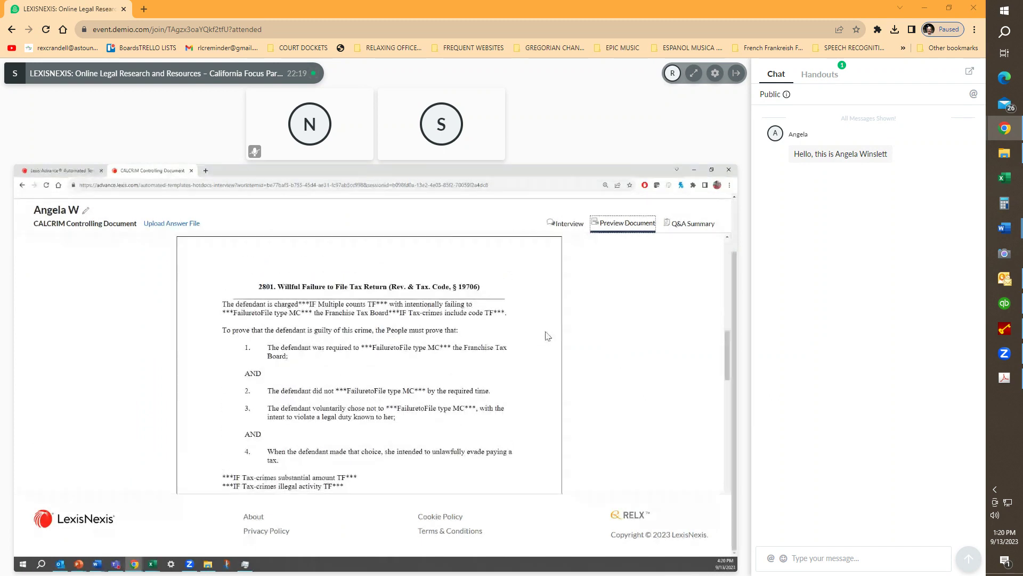
{"action": "scroll", "coordinate": [545, 333], "scroll_direction": "up", "scroll_amount": 12}
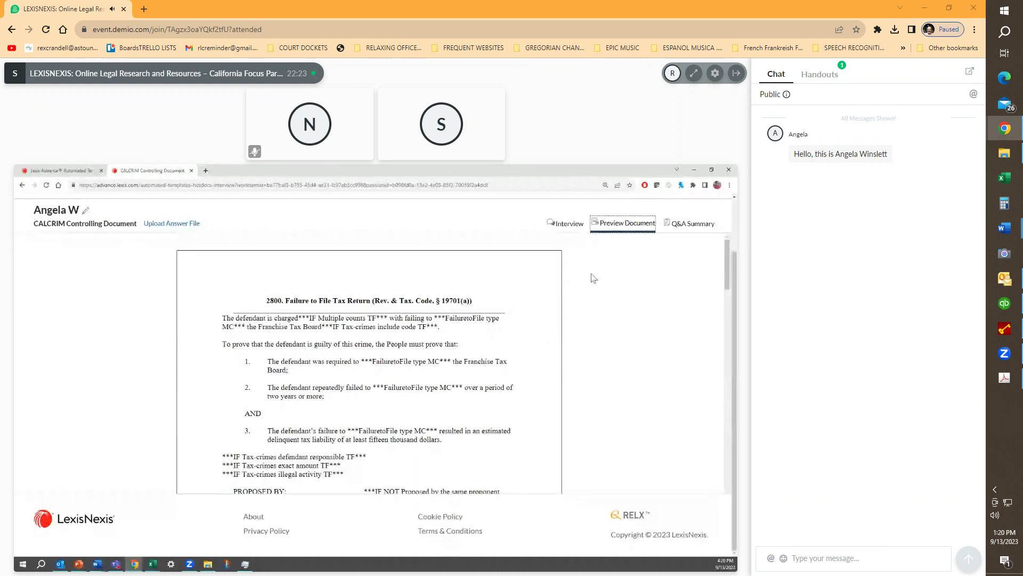
Leave the preview and browse Source Collections: Judicial Council Forms, wills and trusts drafting, then More
{"action": "left_click", "coordinate": [563, 227]}
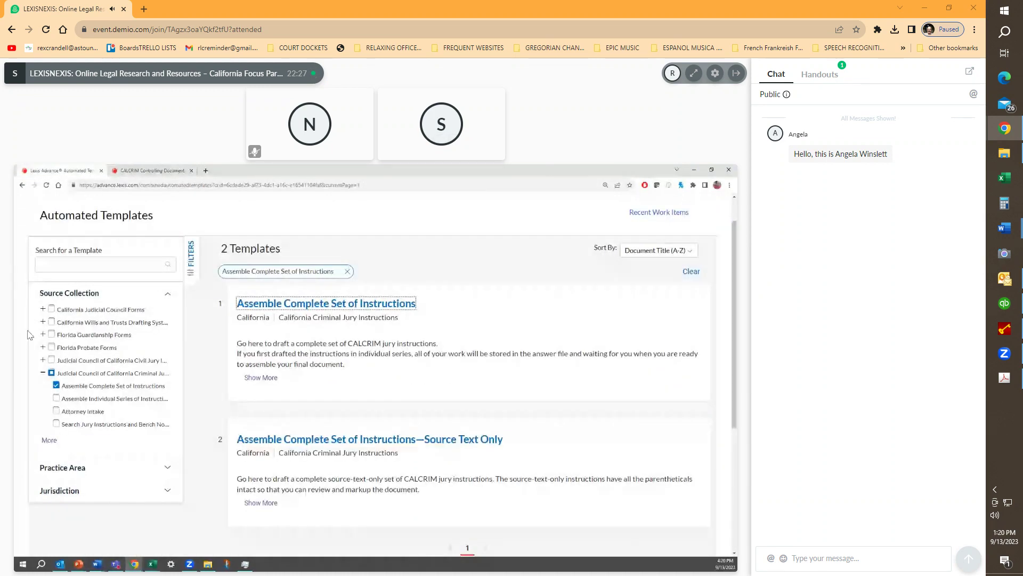
{"action": "left_click", "coordinate": [42, 309]}
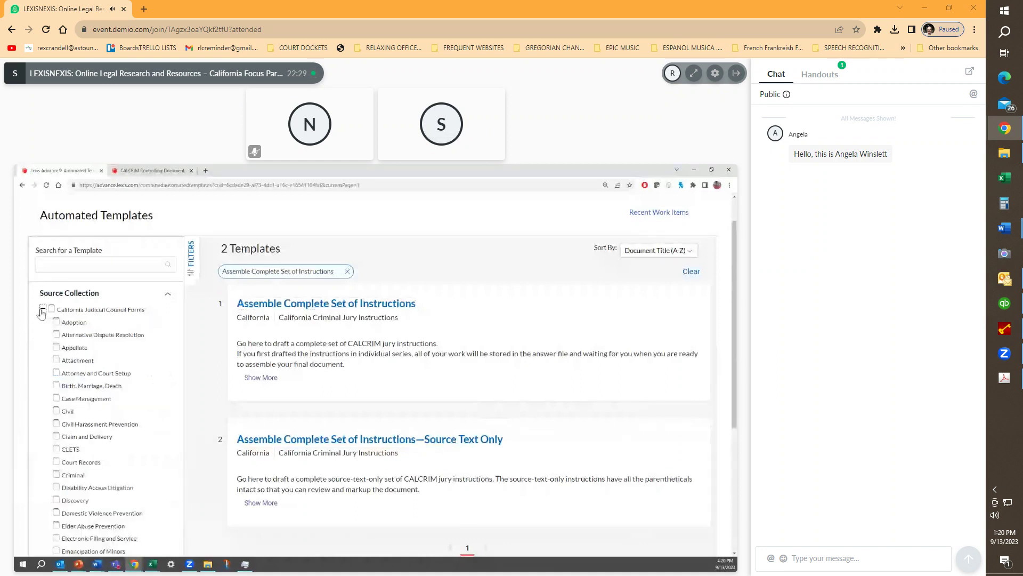
{"action": "left_click", "coordinate": [43, 309]}
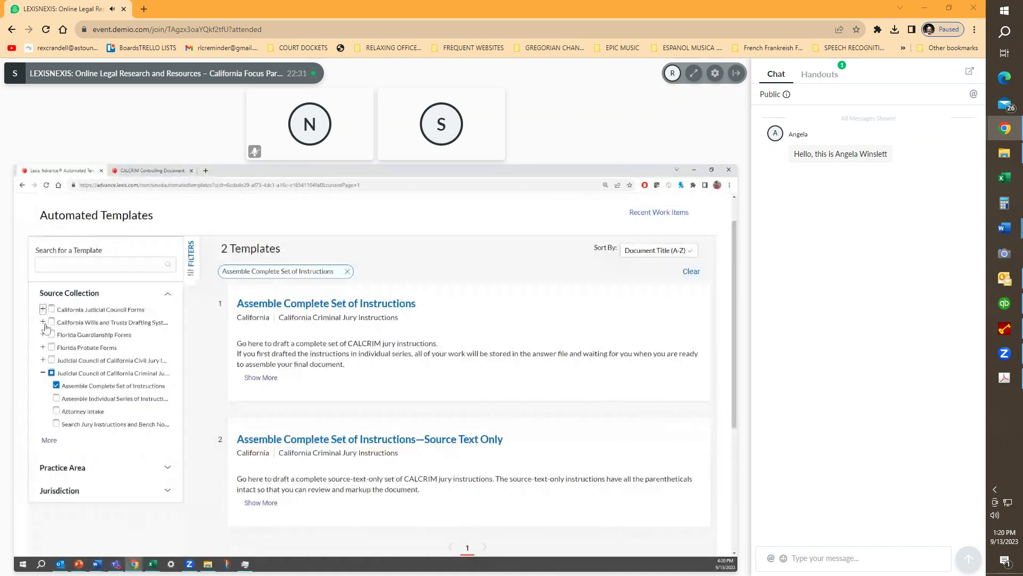
{"action": "left_click", "coordinate": [43, 323]}
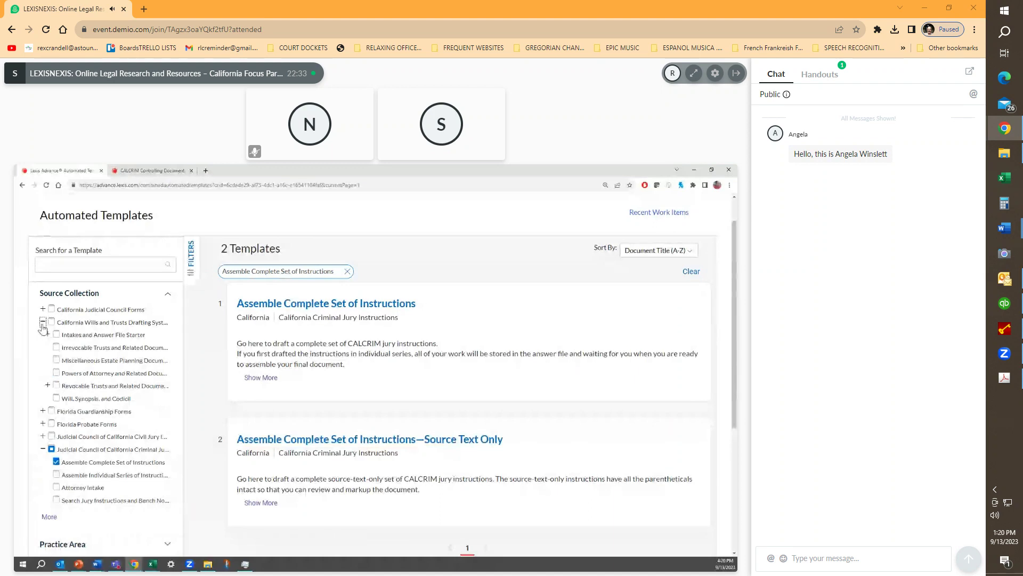
{"action": "left_click", "coordinate": [43, 323]}
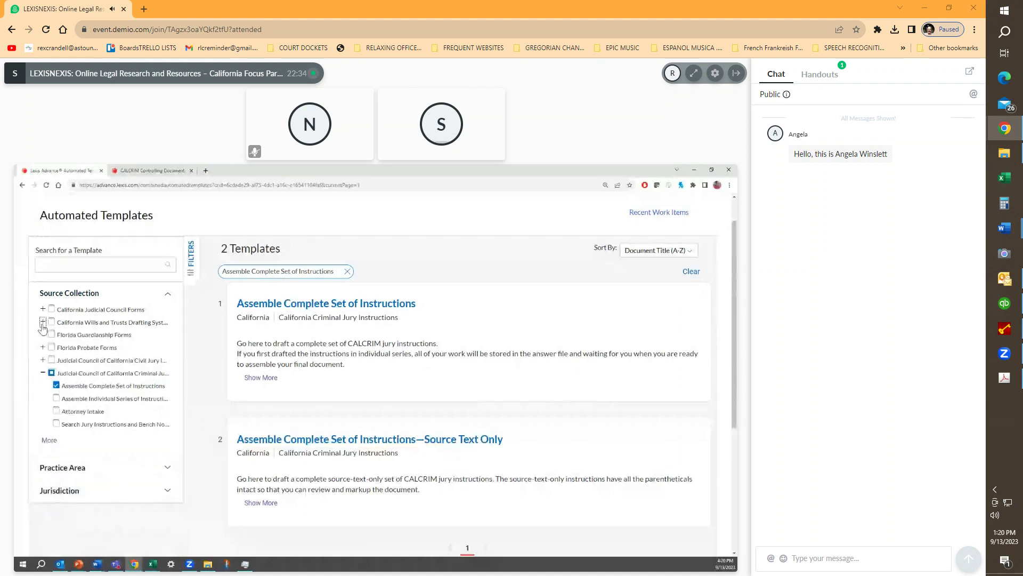
{"action": "left_click", "coordinate": [45, 443]}
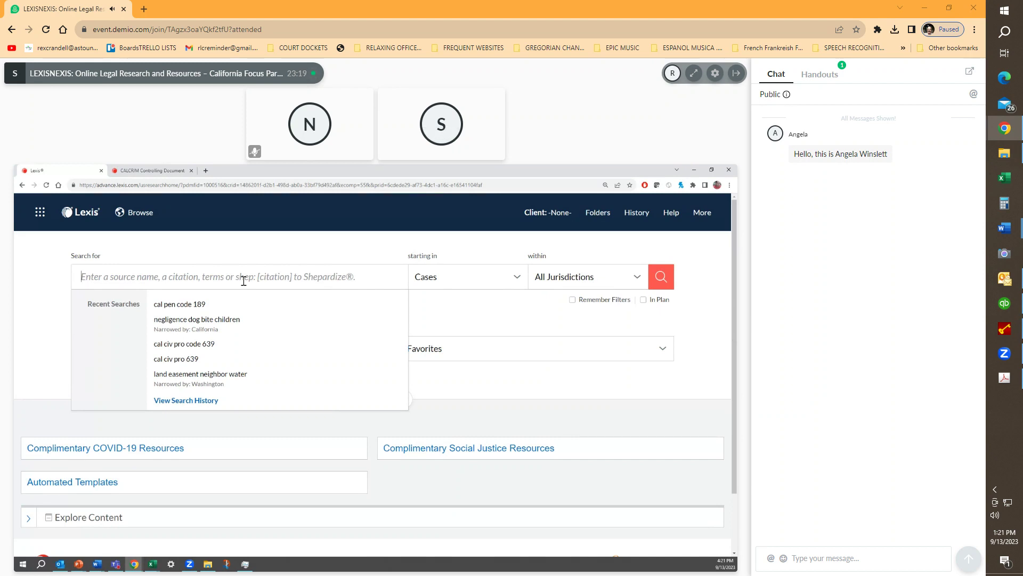
Search 'california code' and open the CA - Deering's California Codes Annotated source
{"action": "type", "text": "c"}
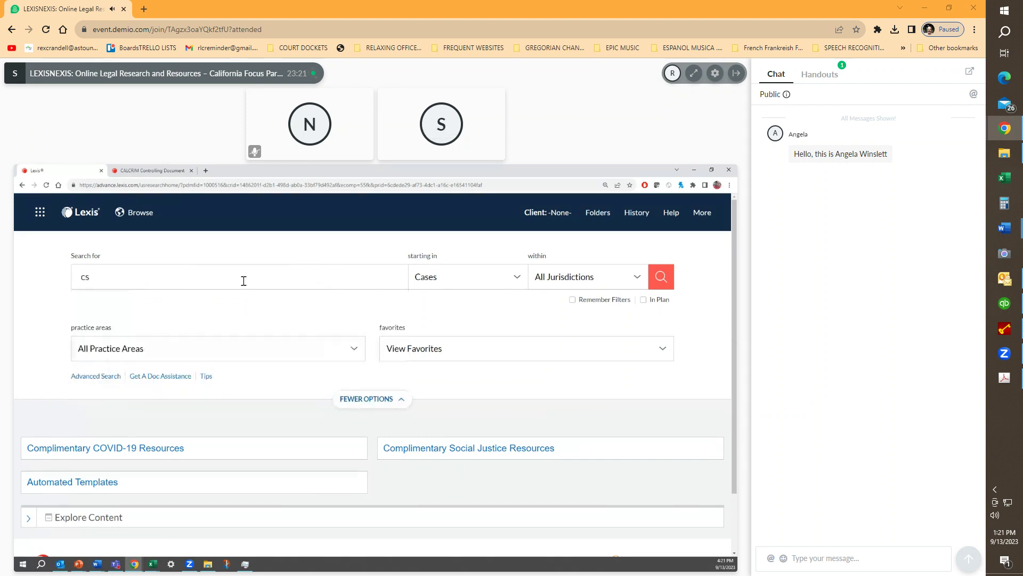
{"action": "type", "text": "alifornia code"}
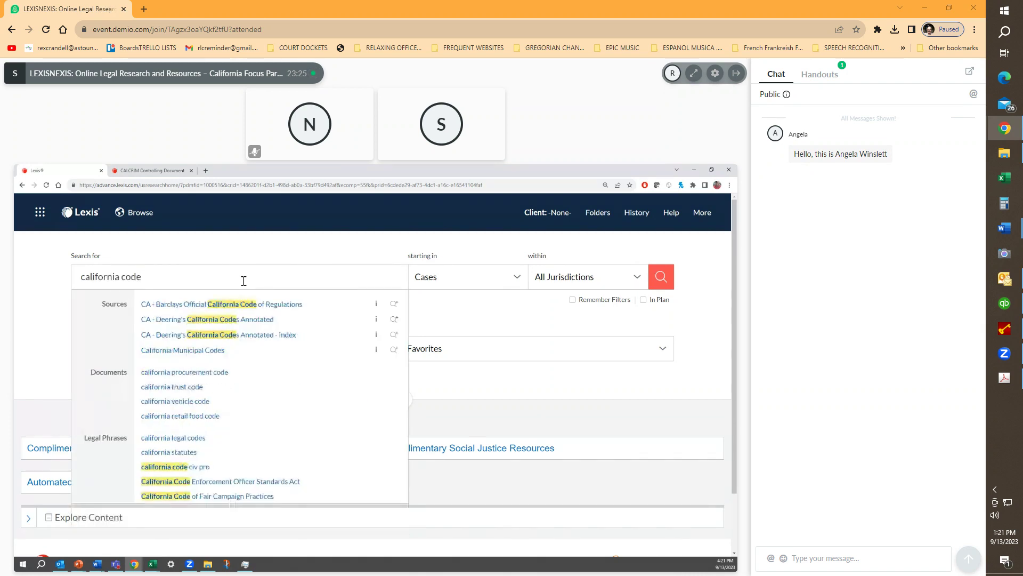
{"action": "left_click", "coordinate": [233, 318]}
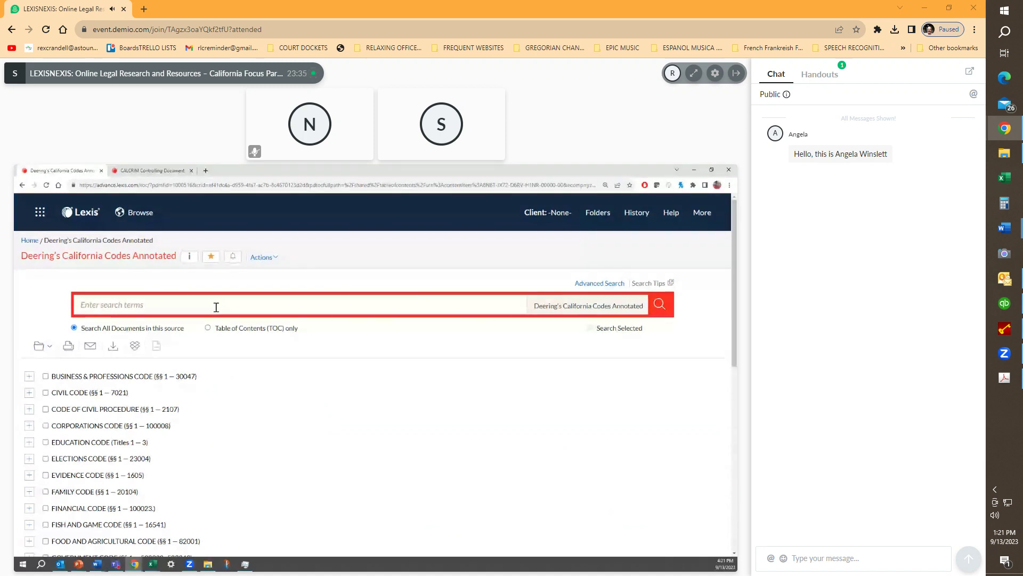
{"action": "left_click", "coordinate": [233, 258]}
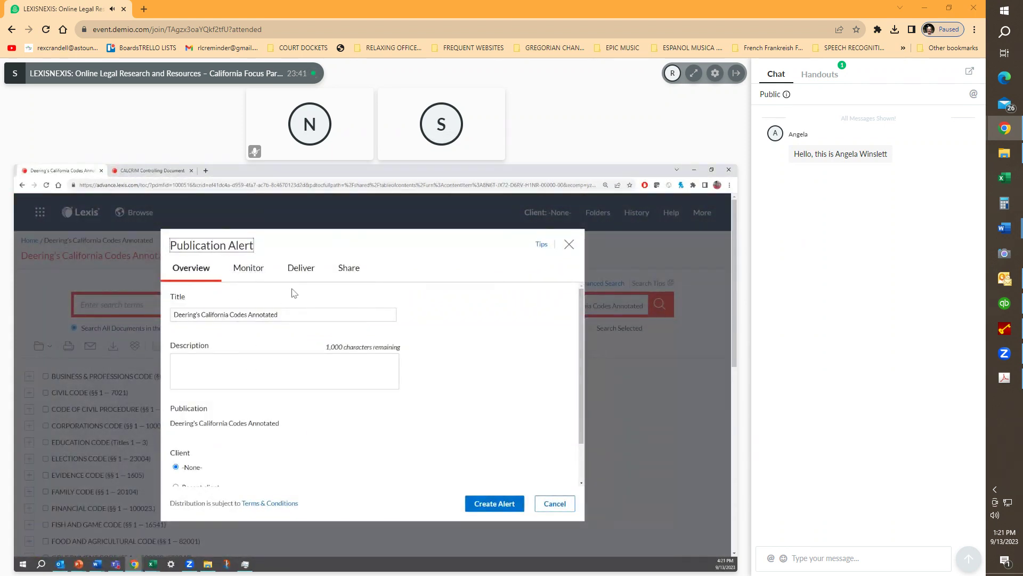
{"action": "left_click", "coordinate": [298, 268]}
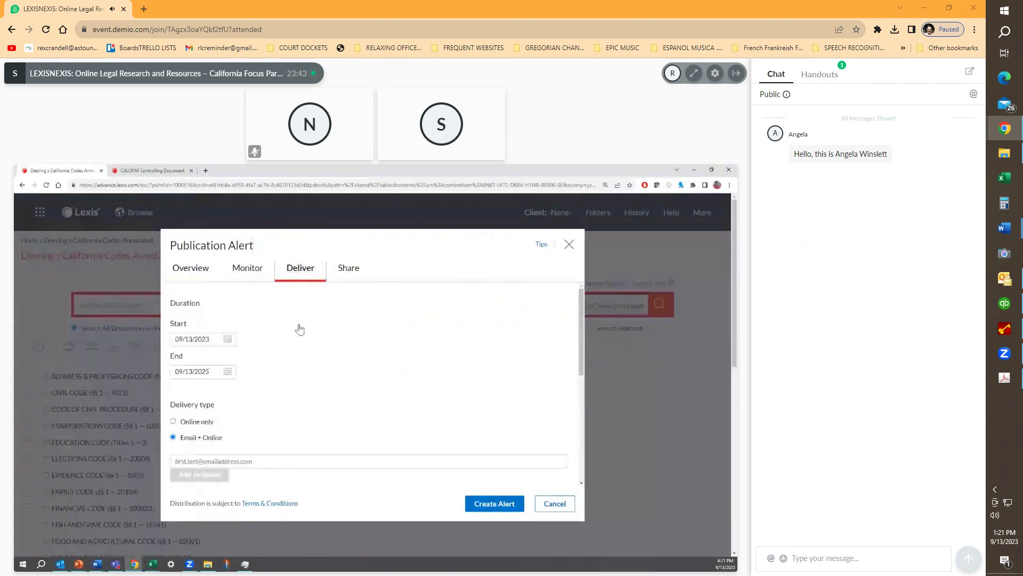
{"action": "scroll", "coordinate": [300, 352], "scroll_direction": "down", "scroll_amount": 2}
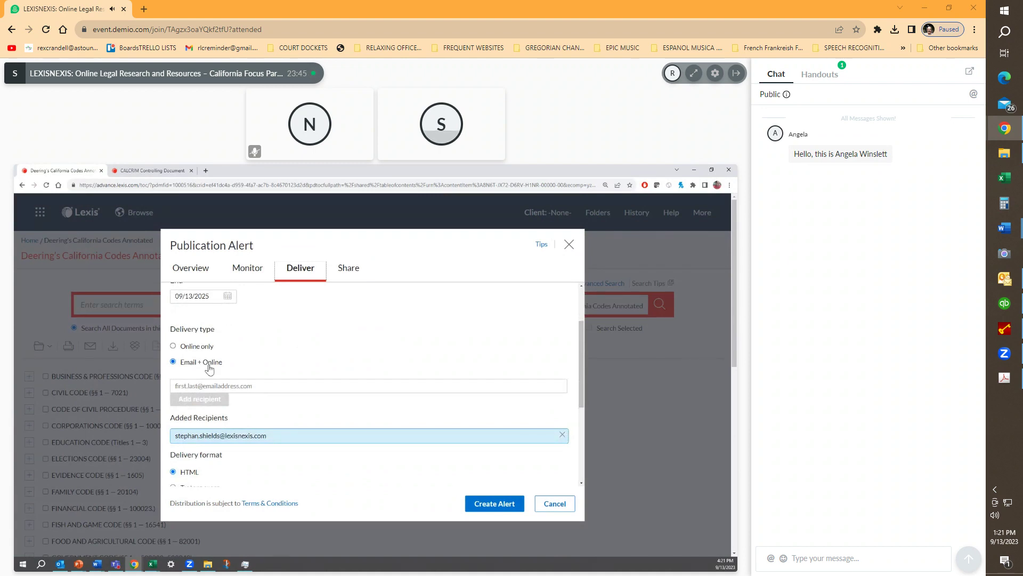
{"action": "scroll", "coordinate": [213, 359], "scroll_direction": "down", "scroll_amount": 3}
{"action": "scroll", "coordinate": [219, 356], "scroll_direction": "up", "scroll_amount": 4}
{"action": "scroll", "coordinate": [247, 366], "scroll_direction": "up", "scroll_amount": 1}
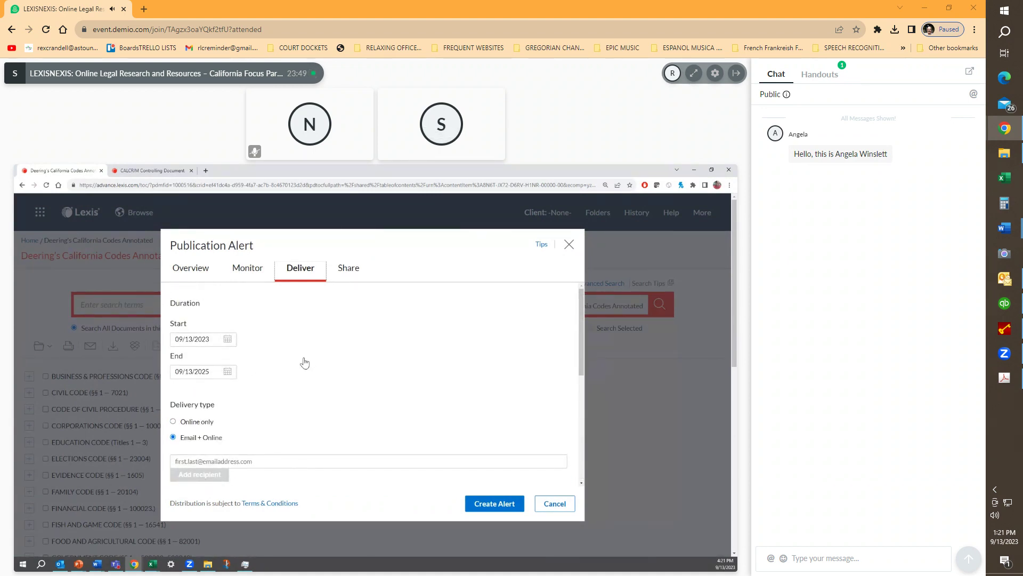
{"action": "left_click", "coordinate": [569, 246]}
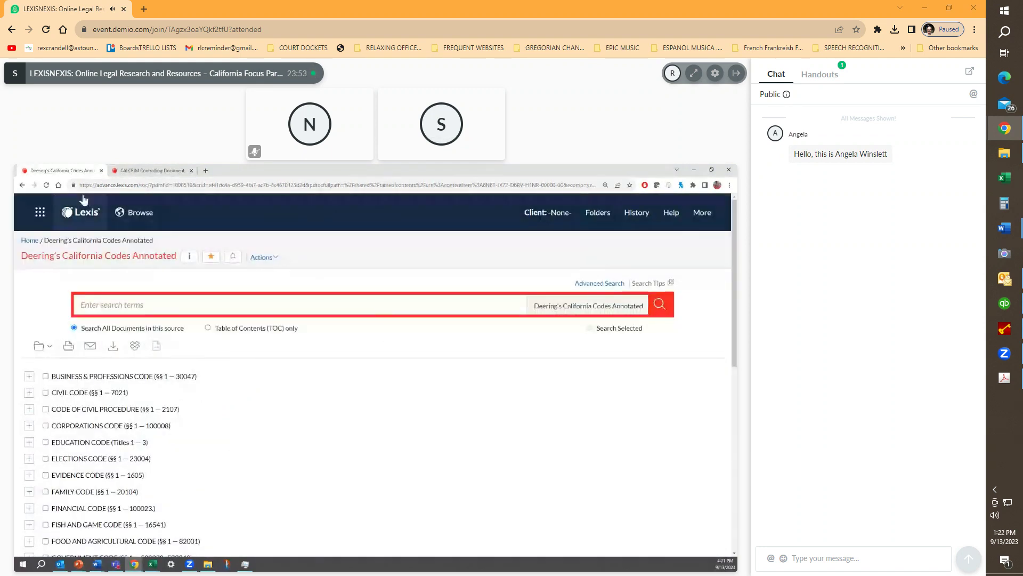
Leave the CALCRIM Controlling Document page and return to the Lexis research search box
{"action": "left_click", "coordinate": [152, 171]}
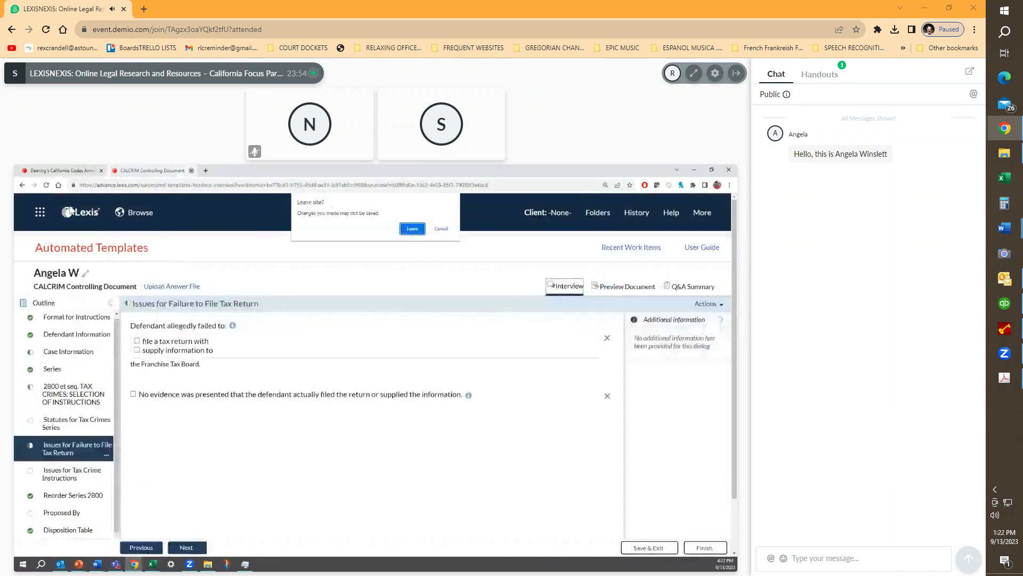
{"action": "left_click", "coordinate": [410, 230]}
{"action": "left_click", "coordinate": [83, 220]}
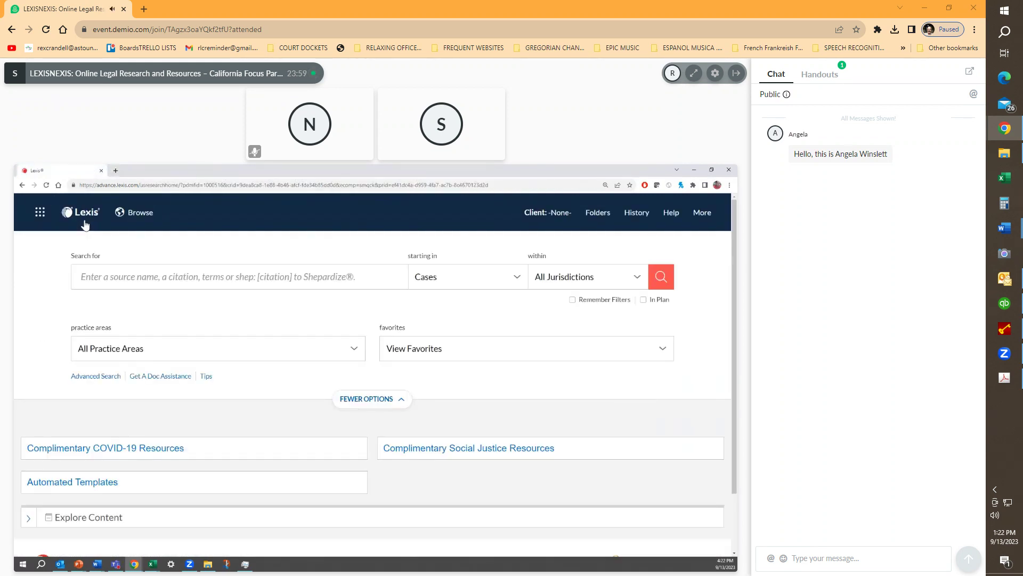
{"action": "left_click", "coordinate": [188, 275]}
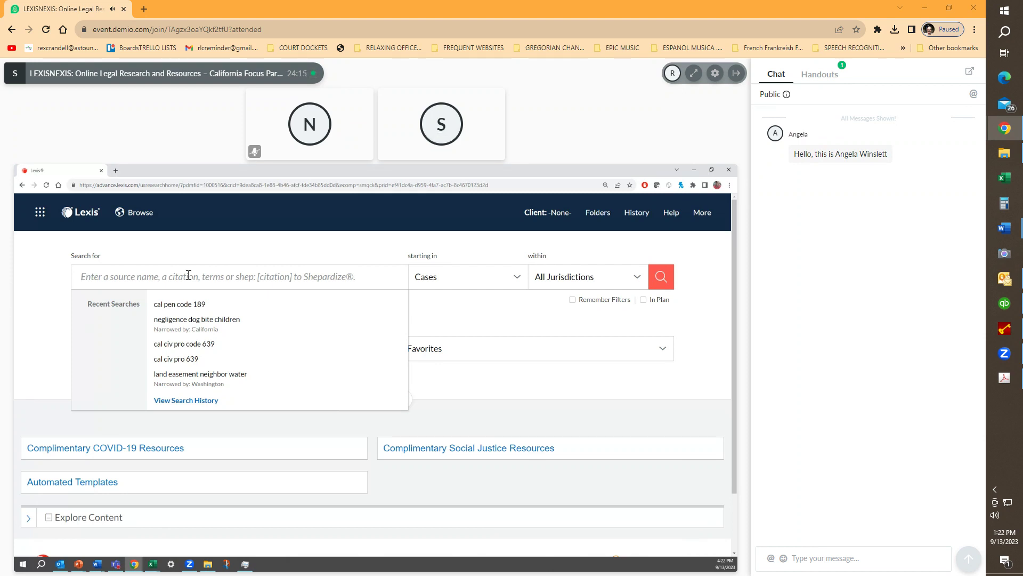
Enter 'california criminal' in the Lexis search box to bring up source suggestions
{"action": "type", "text": "california cri"}
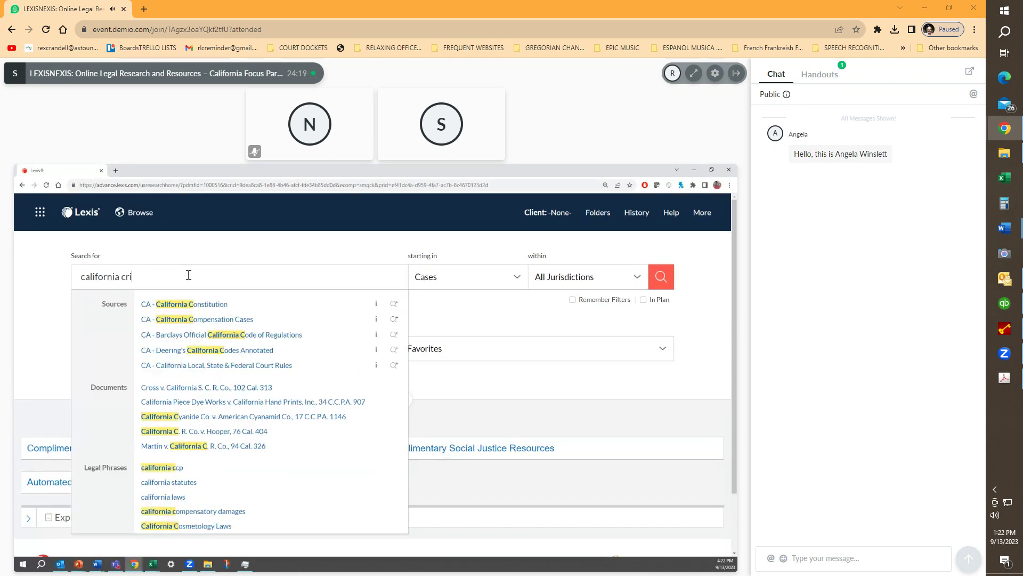
{"action": "type", "text": "minal"}
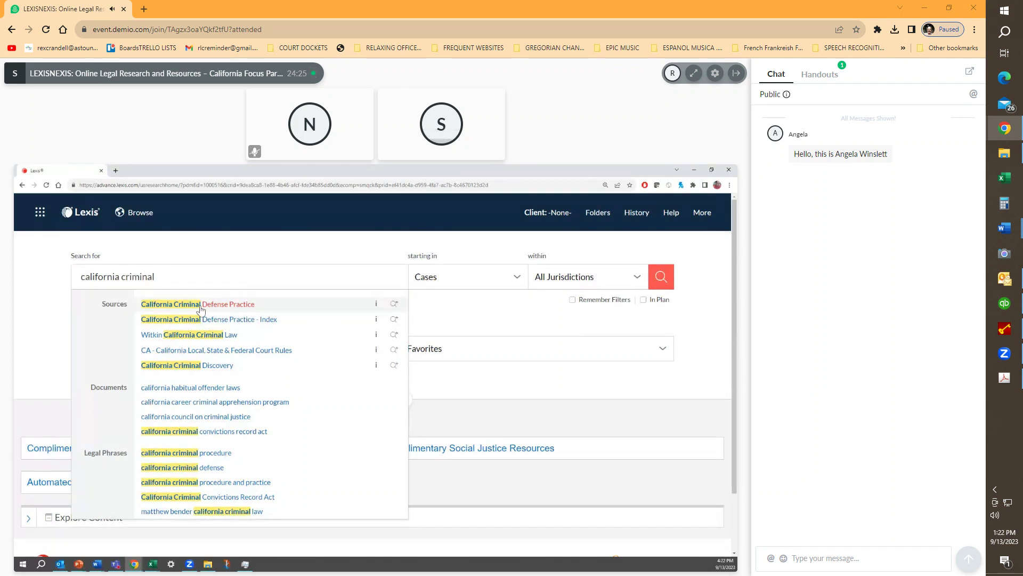
Add California Criminal Defense Practice, Witkin, court rules and Criminal Discovery as source filters
{"action": "left_click", "coordinate": [394, 303]}
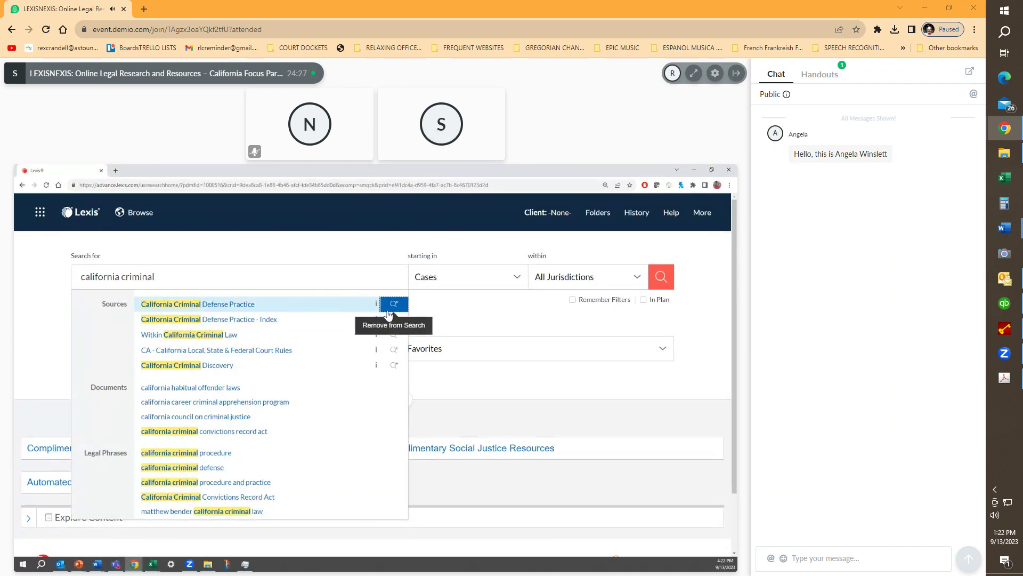
{"action": "left_click", "coordinate": [392, 335]}
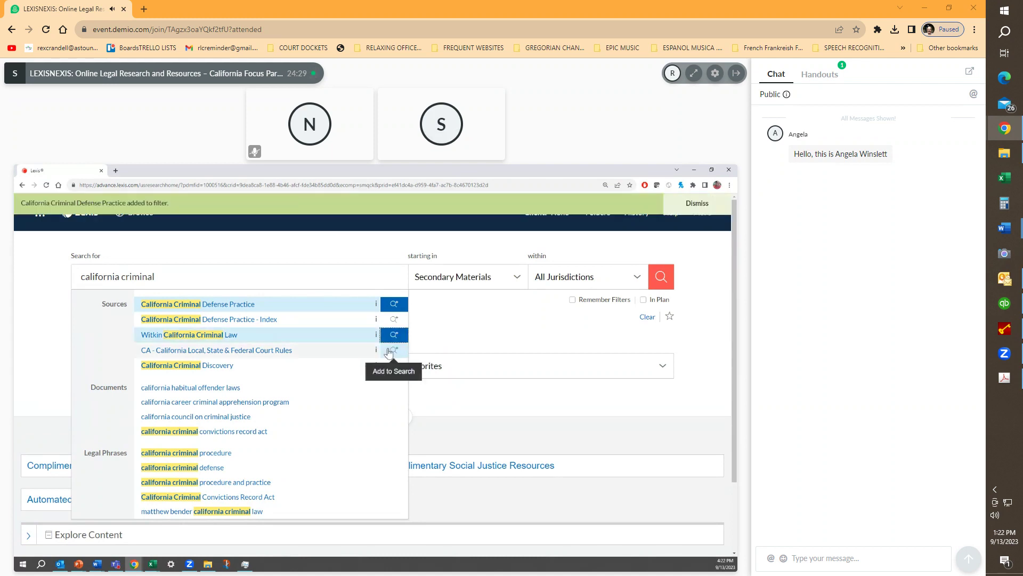
{"action": "left_click", "coordinate": [392, 350]}
{"action": "left_click", "coordinate": [392, 365]}
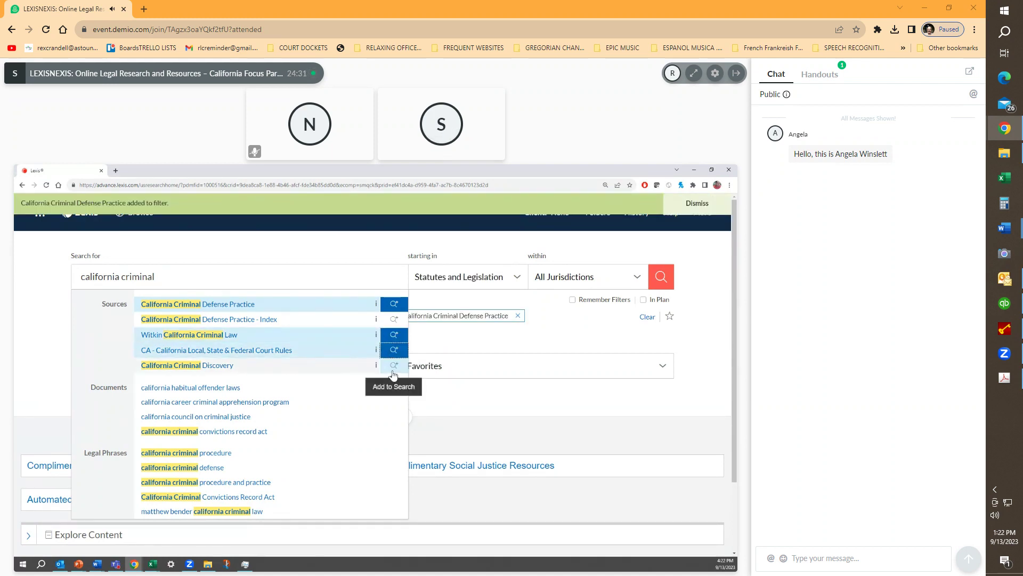
{"action": "left_click", "coordinate": [481, 349]}
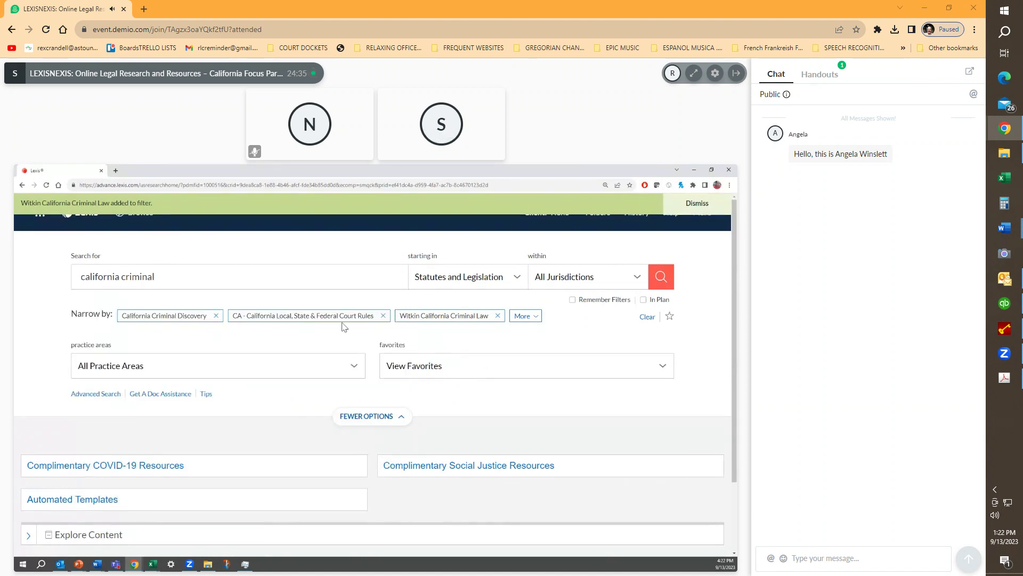
{"action": "left_click", "coordinate": [523, 316]}
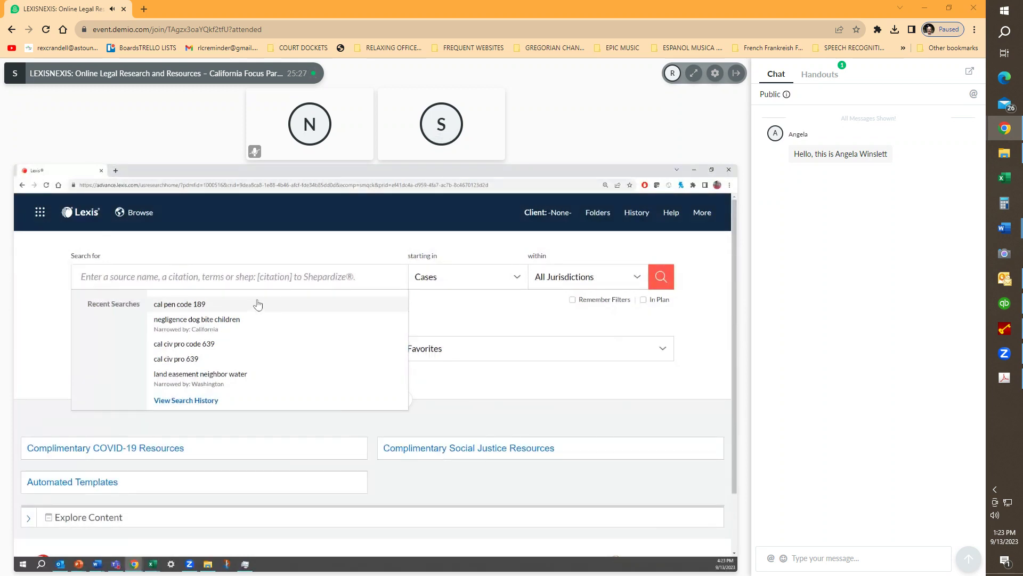
Close the recent searches list and go to the Lexis+ Advanced Search page
{"action": "left_click", "coordinate": [426, 308]}
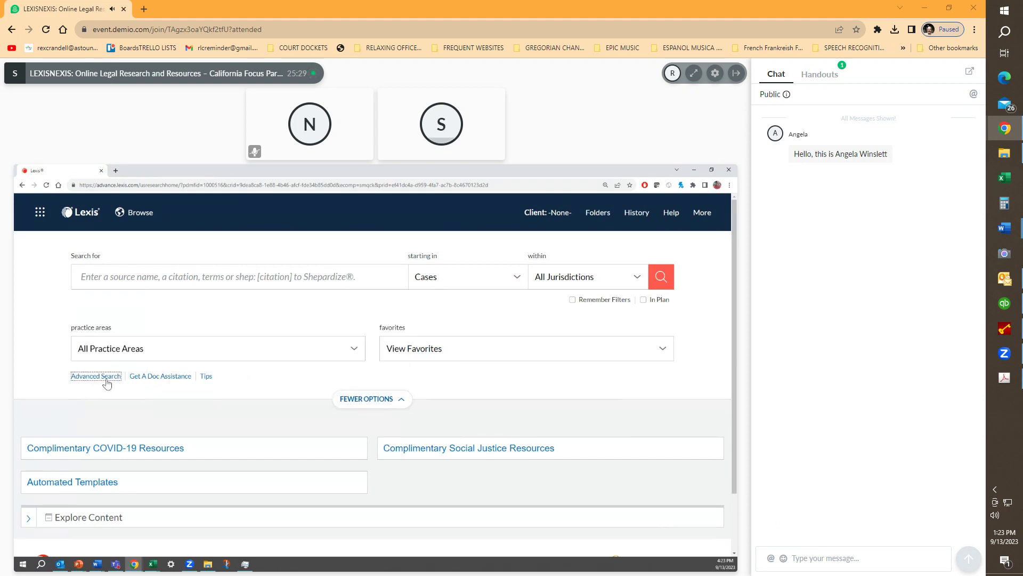
{"action": "left_click", "coordinate": [106, 380]}
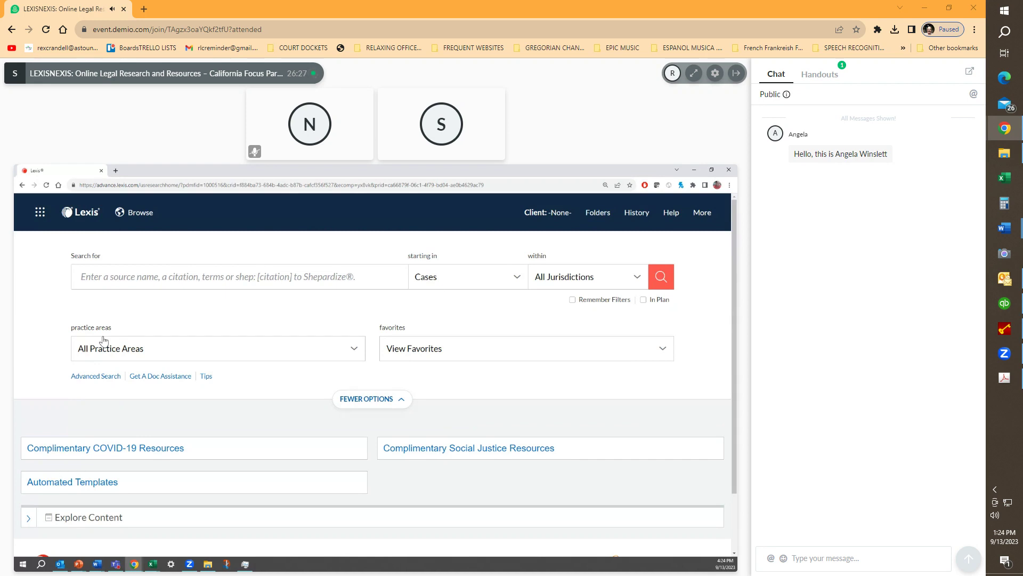
{"action": "left_click", "coordinate": [101, 377]}
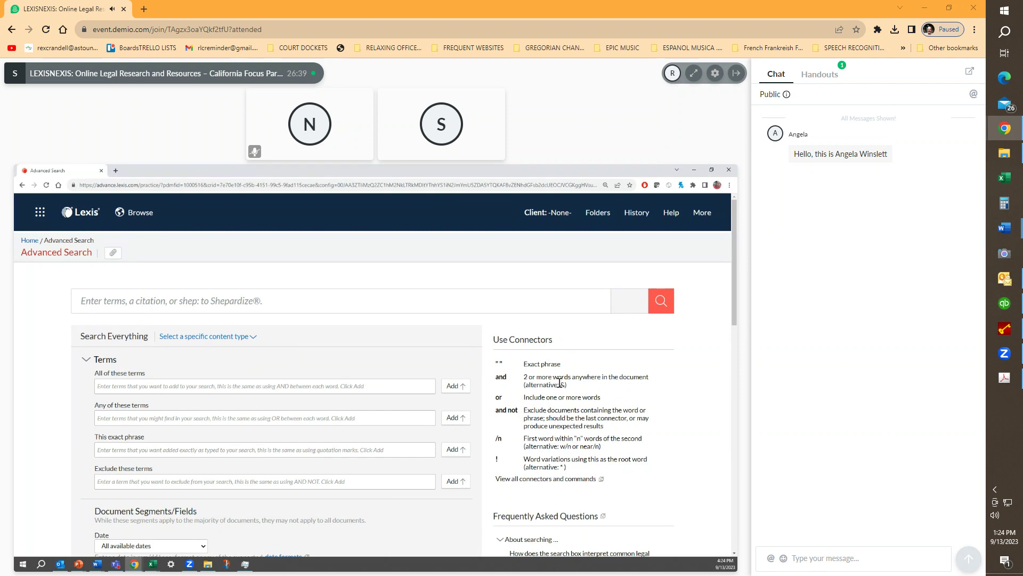
{"action": "triple_click", "coordinate": [520, 368]}
{"action": "left_click", "coordinate": [369, 309]}
{"action": "type", "text": "\""}
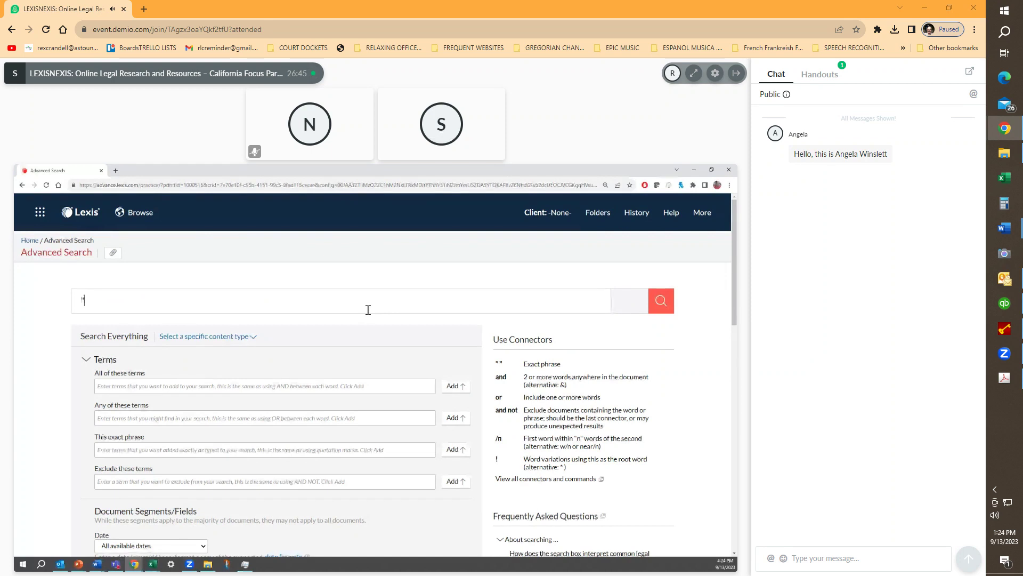
{"action": "type", "text": "stephan shields\""}
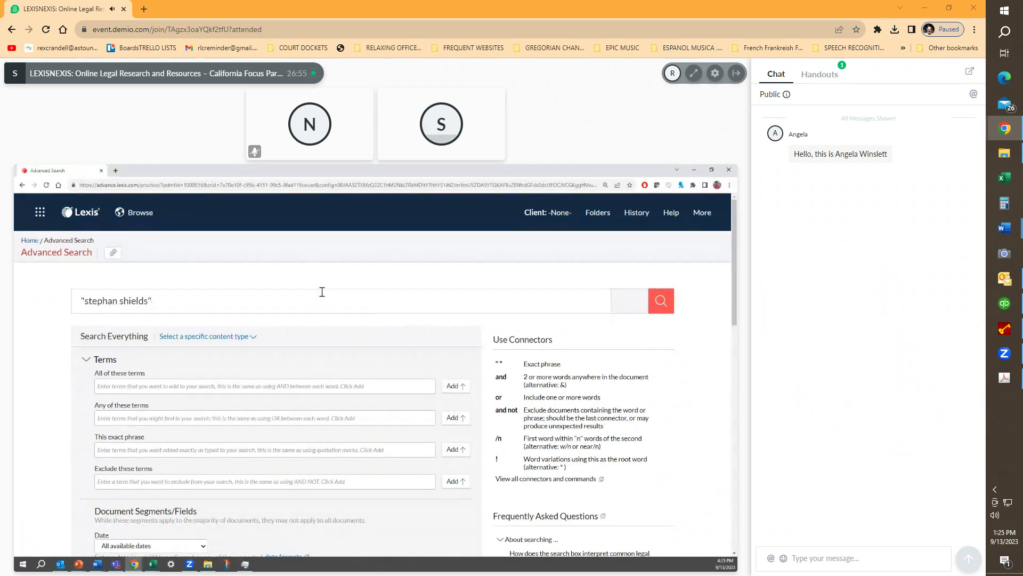
{"action": "left_click_drag", "start_coordinate": [152, 301], "coordinate": [81, 302]}
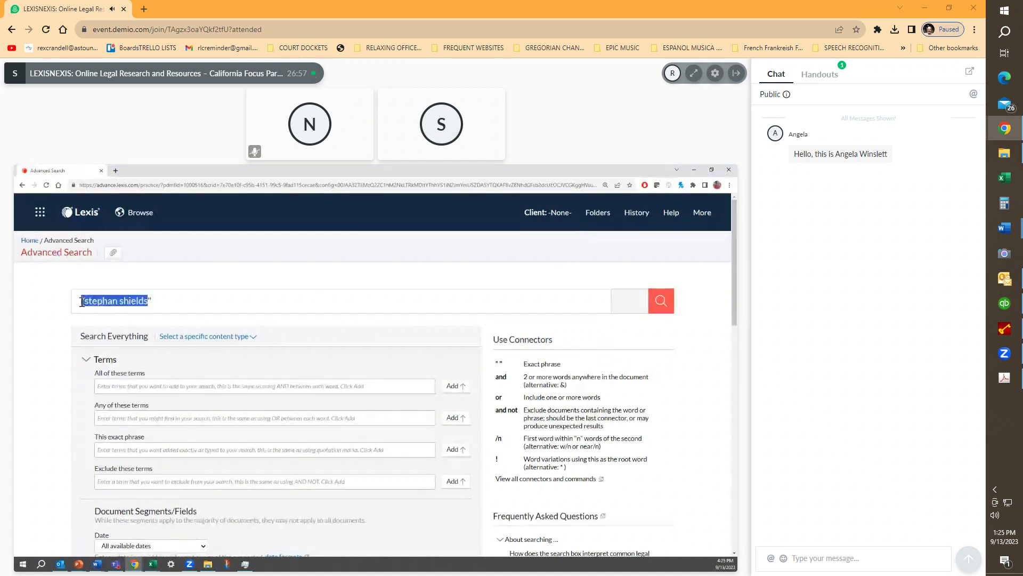
{"action": "left_click", "coordinate": [152, 301]}
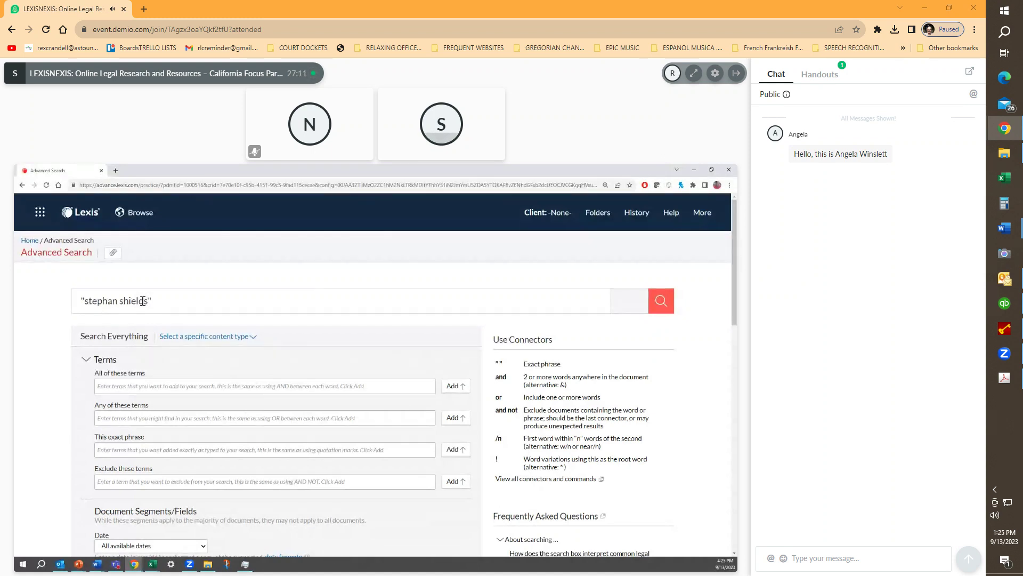
{"action": "left_click", "coordinate": [172, 305]}
{"action": "type", "text": "and"}
{"action": "key", "text": "BackSpace"}
{"action": "key", "text": "ctrl+a"}
{"action": "key", "text": "BackSpace"}
{"action": "type", "text": "an"}
{"action": "key", "text": "BackSpace"}
{"action": "key", "text": "BackSpace"}
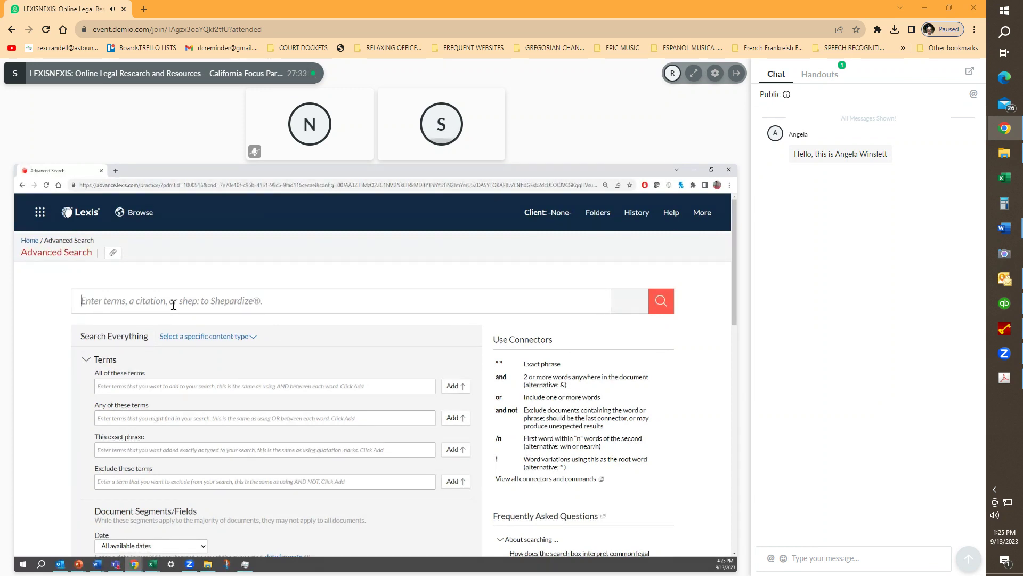
Type 'Crack or crack cocaine or cocaine' and append 'constructive possession' to the query
{"action": "type", "text": "Crack or crack cocaine or cocaine"}
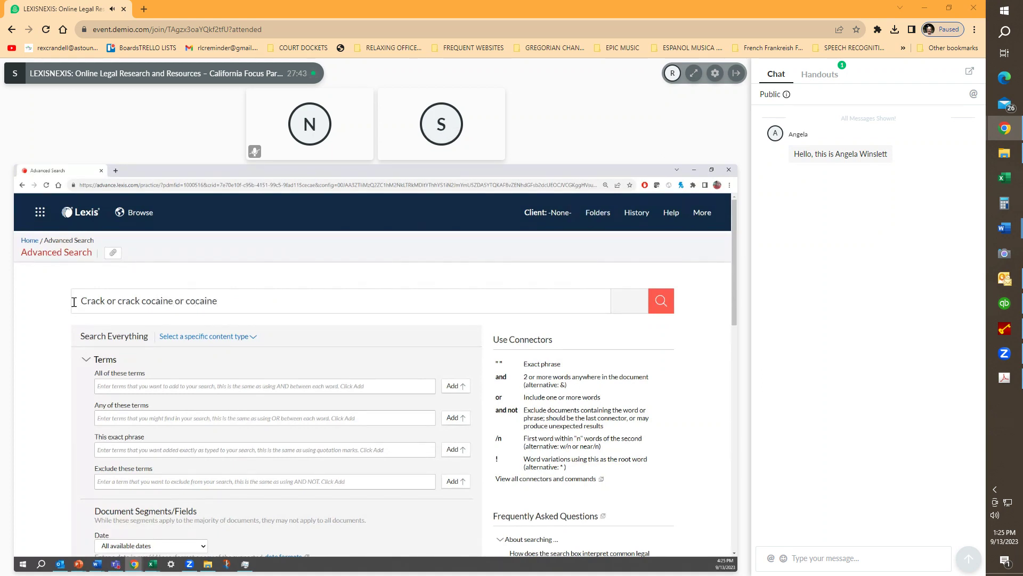
{"action": "mouse_move", "coordinate": [74, 302]}
{"action": "left_mouse_down"}
{"action": "mouse_move", "coordinate": [221, 303]}
{"action": "mouse_move", "coordinate": [80, 301]}
{"action": "left_mouse_up"}
{"action": "left_click", "coordinate": [237, 304]}
{"action": "type", "text": "constructio"}
{"action": "type", "text": "e posses"}
{"action": "type", "text": "sion"}
Insert the 'and not' connector between cocaine and constructive possession
{"action": "left_click", "coordinate": [217, 301]}
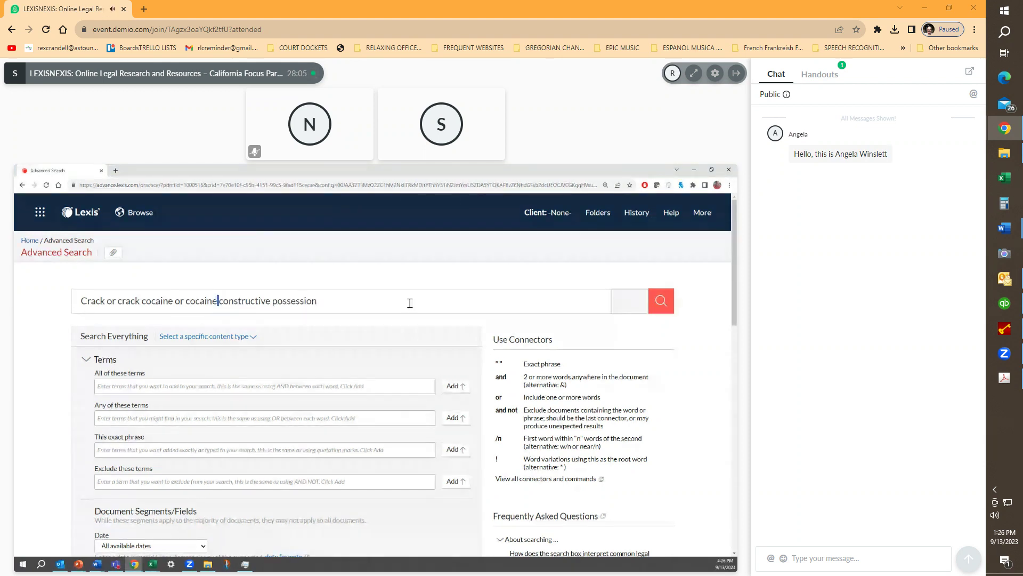
{"action": "left_click_drag", "start_coordinate": [185, 300], "coordinate": [224, 300]}
{"action": "key", "text": "Left"}
{"action": "type", "text": "and "}
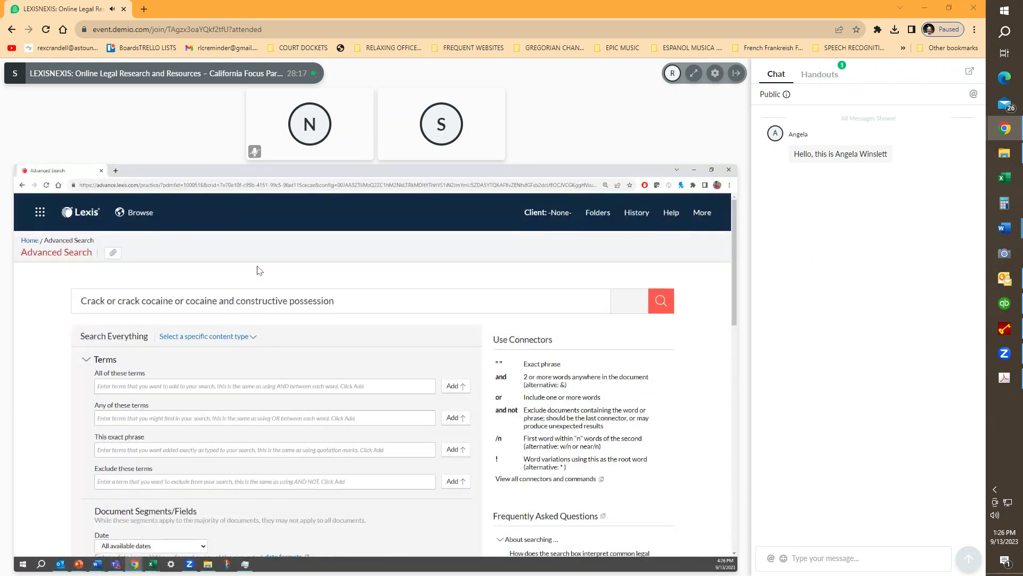
{"action": "type", "text": "not"}
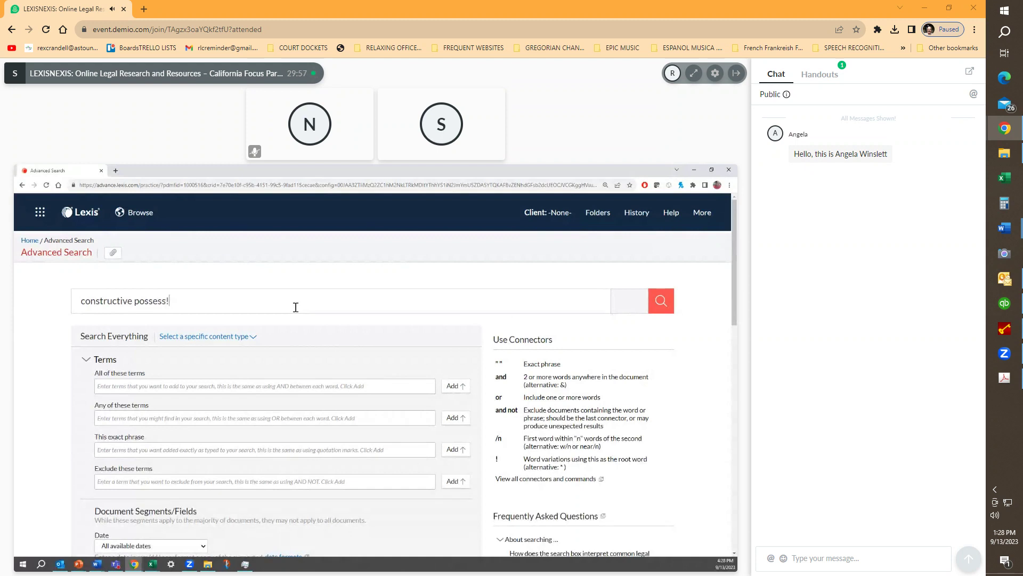
Select and delete the "constructive possess!" query from the Advanced Search box
{"action": "left_click_drag", "start_coordinate": [246, 303], "coordinate": [43, 299]}
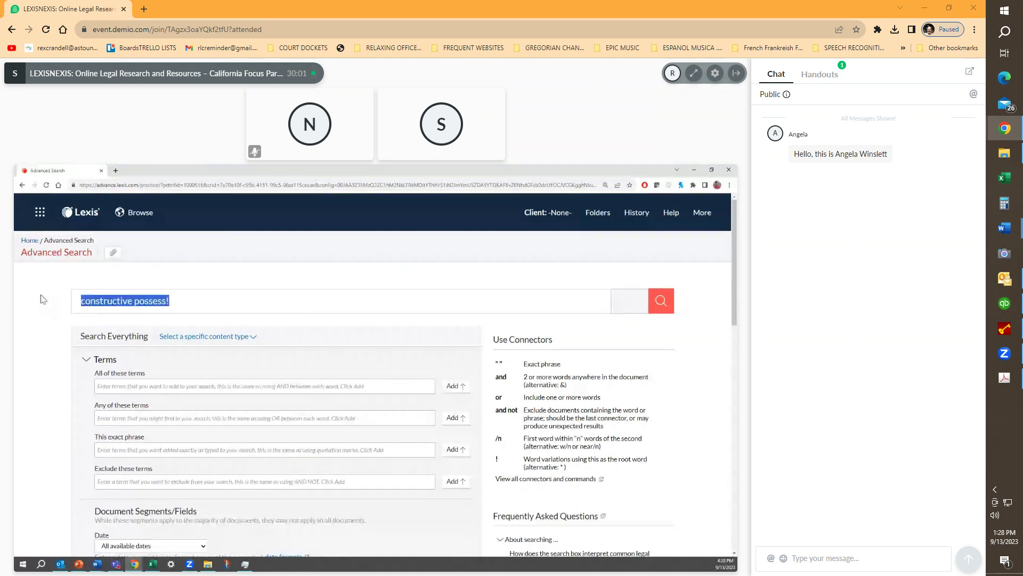
{"action": "key", "text": "BackSpace"}
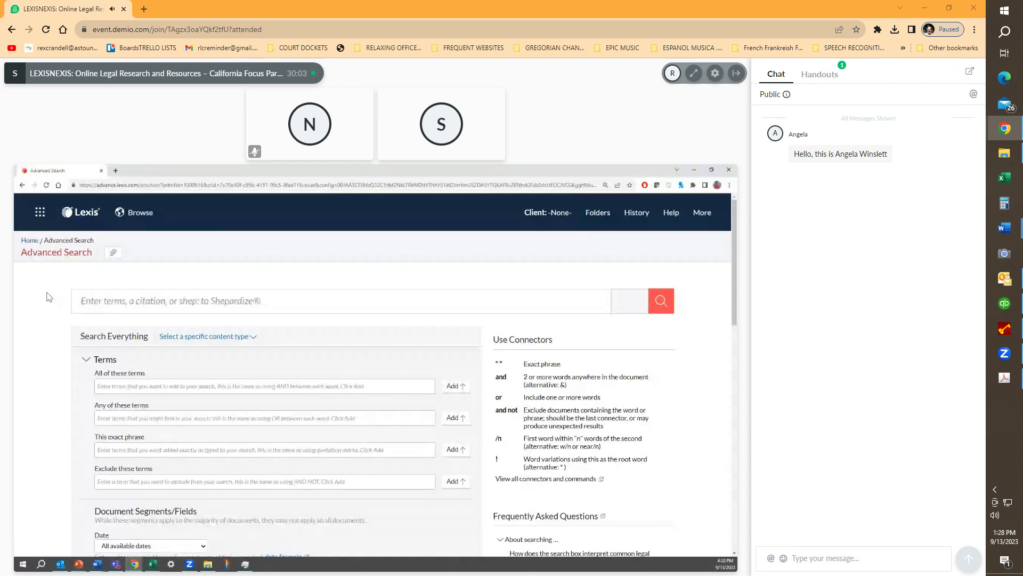
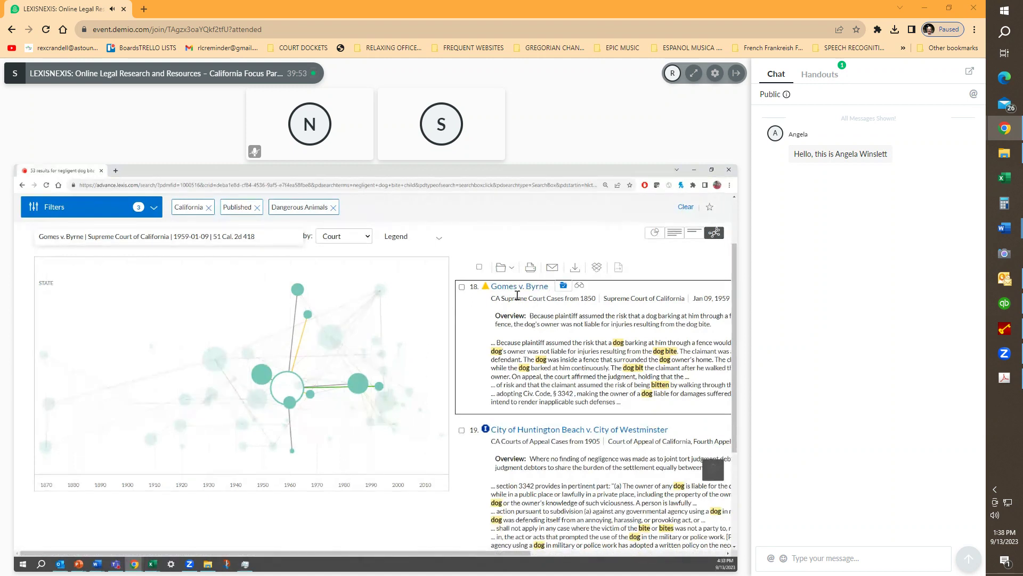
Open the Gomes v. Byrne, 51 Cal. 2d 418 opinion from the search results
{"action": "left_click", "coordinate": [520, 286]}
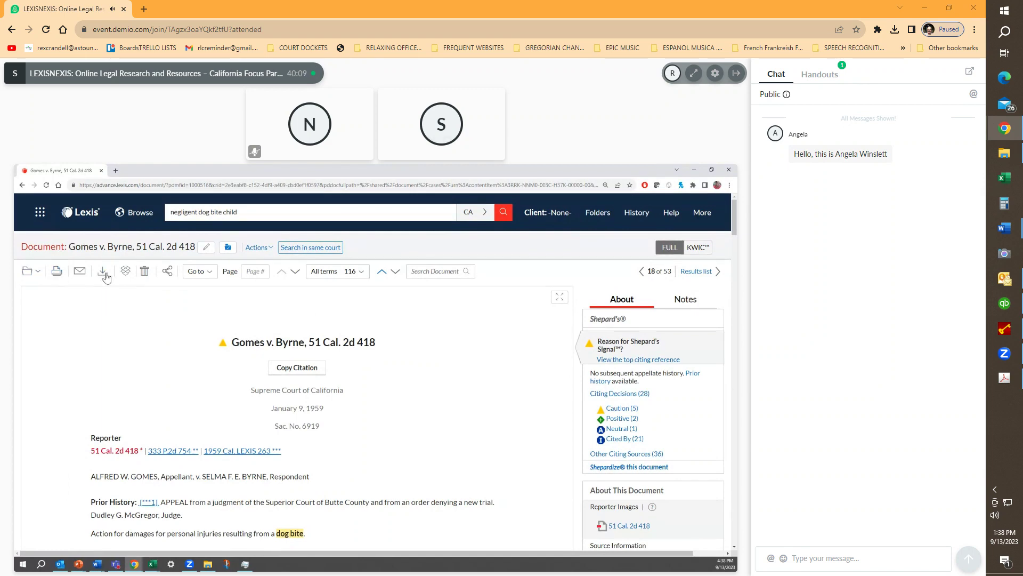
{"action": "scroll", "coordinate": [239, 397], "scroll_direction": "down", "scroll_amount": 8}
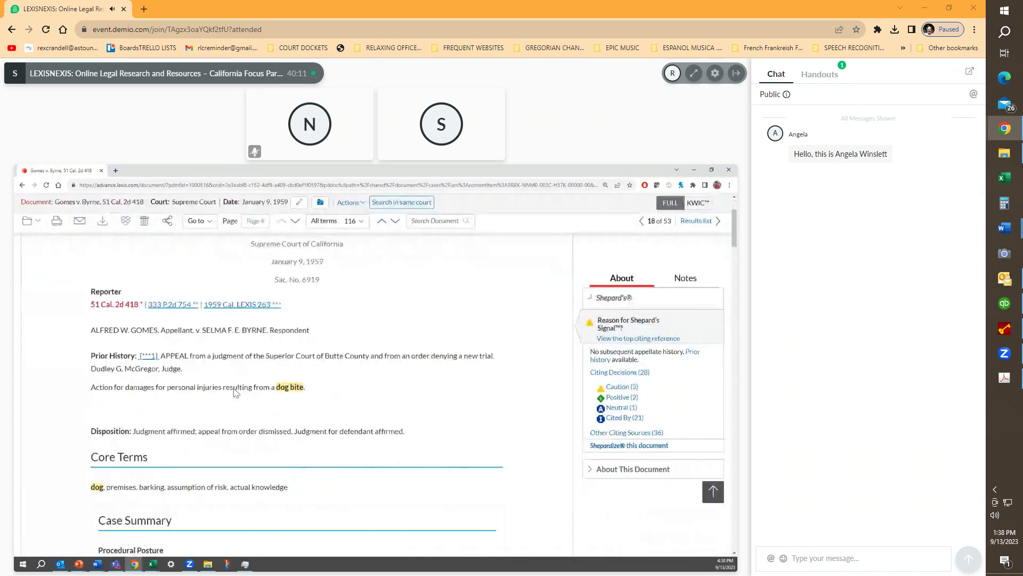
{"action": "scroll", "coordinate": [233, 385], "scroll_direction": "down", "scroll_amount": 10}
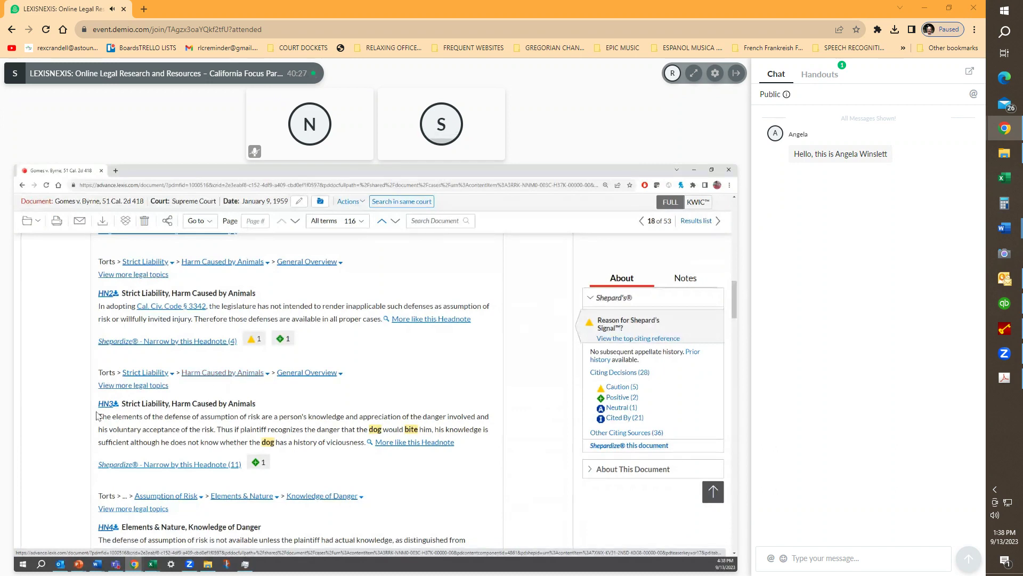
{"action": "left_click_drag", "start_coordinate": [101, 421], "coordinate": [368, 441]}
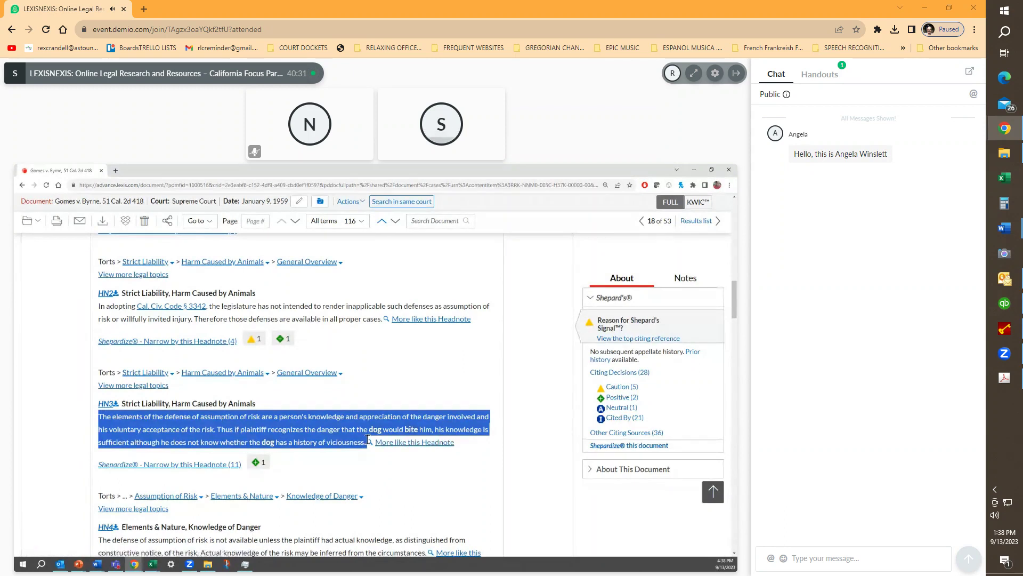
{"action": "mouse_move", "coordinate": [368, 440]}
{"action": "left_mouse_down"}
{"action": "mouse_move", "coordinate": [82, 437]}
{"action": "mouse_move", "coordinate": [101, 419]}
{"action": "mouse_move", "coordinate": [352, 433]}
{"action": "mouse_move", "coordinate": [381, 444]}
{"action": "mouse_move", "coordinate": [367, 451]}
{"action": "left_mouse_up"}
{"action": "left_click_drag", "start_coordinate": [368, 451], "coordinate": [122, 443]}
{"action": "left_click", "coordinate": [122, 442]}
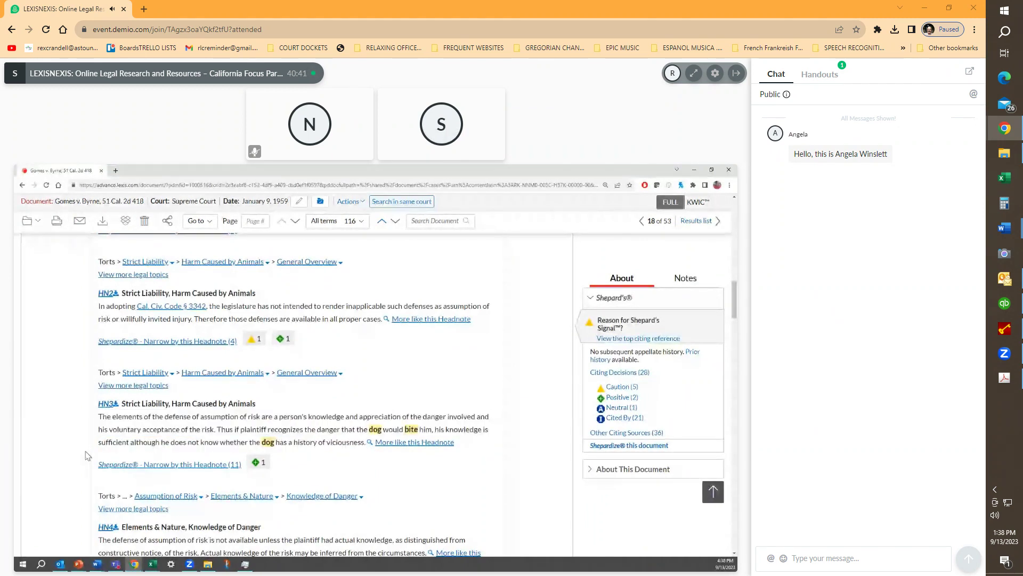
{"action": "scroll", "coordinate": [122, 398], "scroll_direction": "down", "scroll_amount": 2}
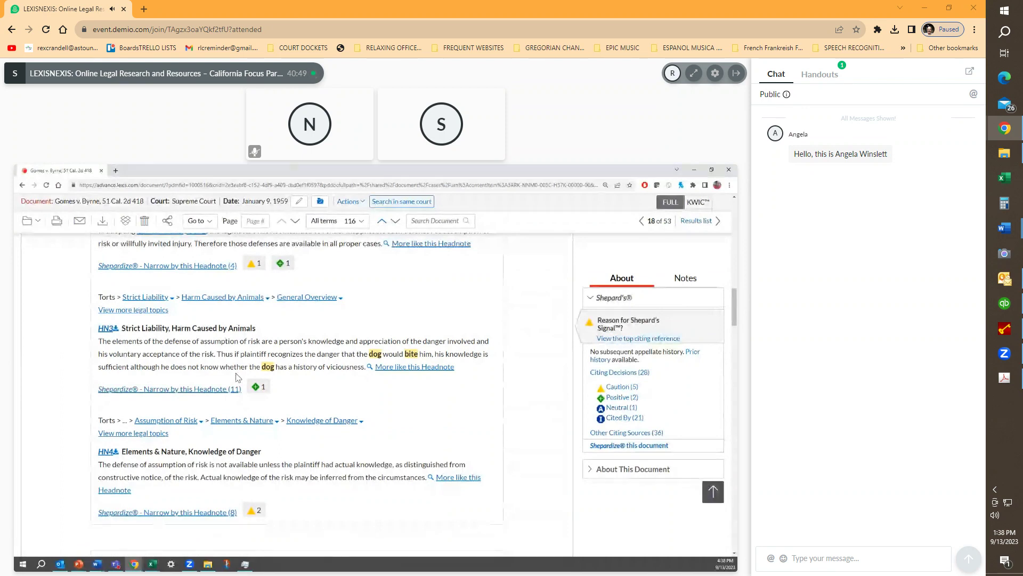
{"action": "scroll", "coordinate": [257, 401], "scroll_direction": "down", "scroll_amount": 4}
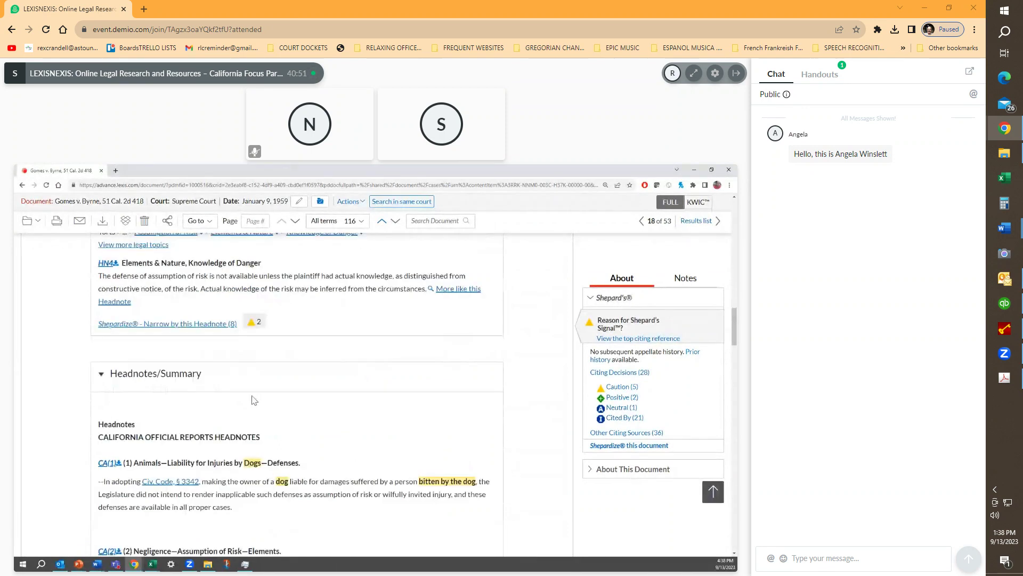
{"action": "scroll", "coordinate": [257, 401], "scroll_direction": "down", "scroll_amount": 10}
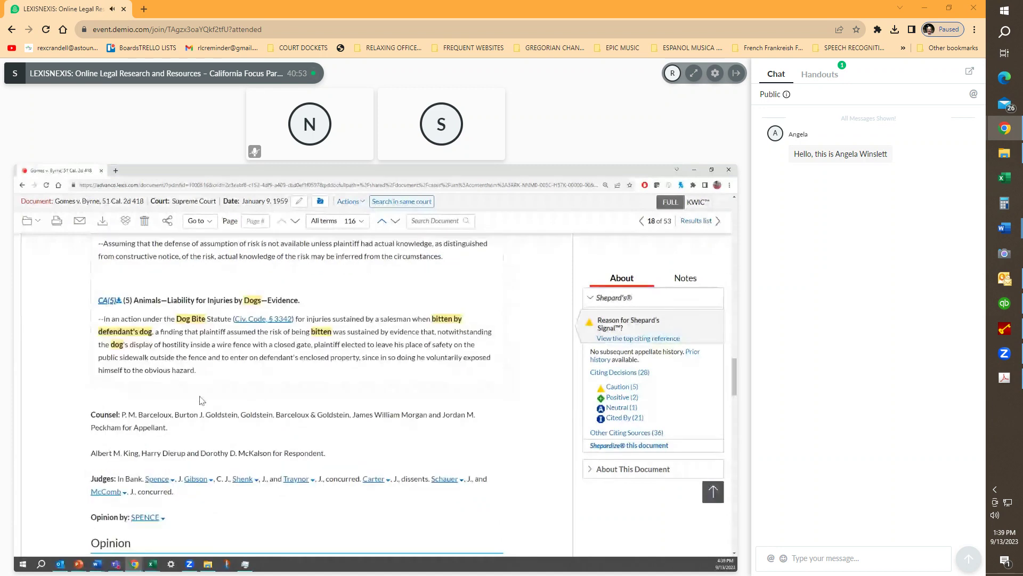
{"action": "scroll", "coordinate": [208, 401], "scroll_direction": "up", "scroll_amount": 10}
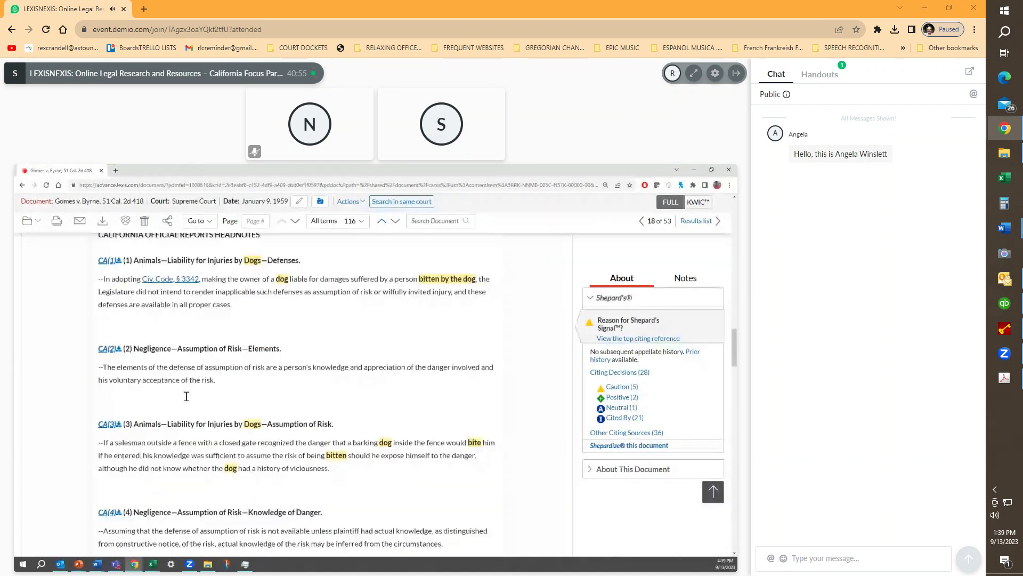
{"action": "scroll", "coordinate": [207, 417], "scroll_direction": "down", "scroll_amount": 5}
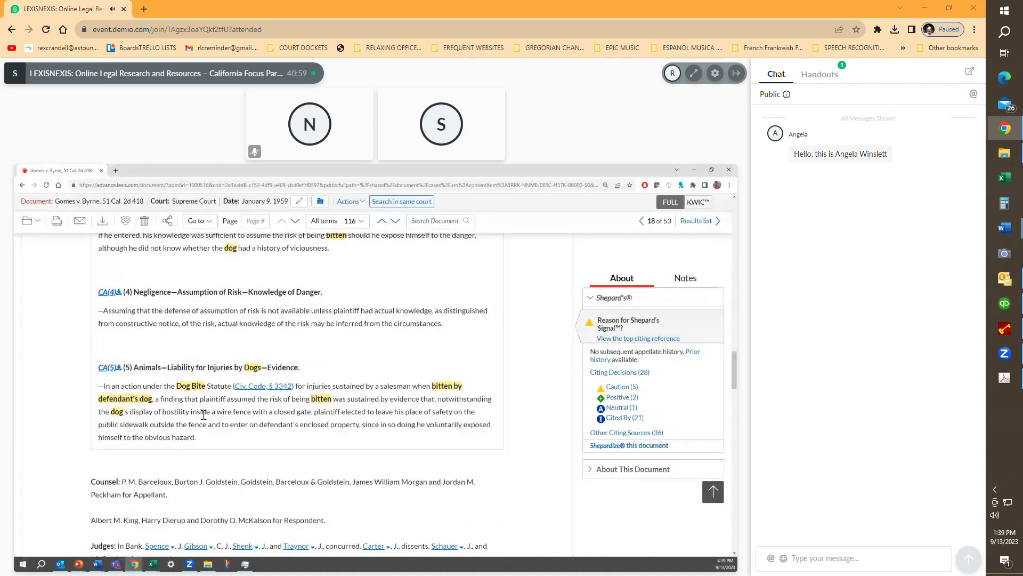
{"action": "scroll", "coordinate": [203, 414], "scroll_direction": "down", "scroll_amount": 5}
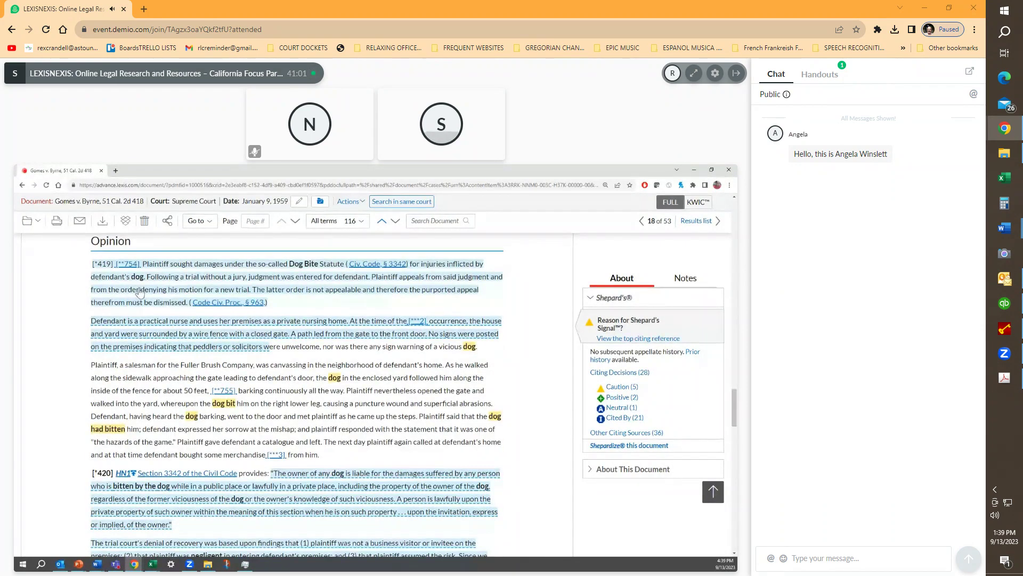
Delete the highlight on the Opinion's opening paragraph
{"action": "left_click", "coordinate": [200, 336]}
{"action": "left_click", "coordinate": [218, 322]}
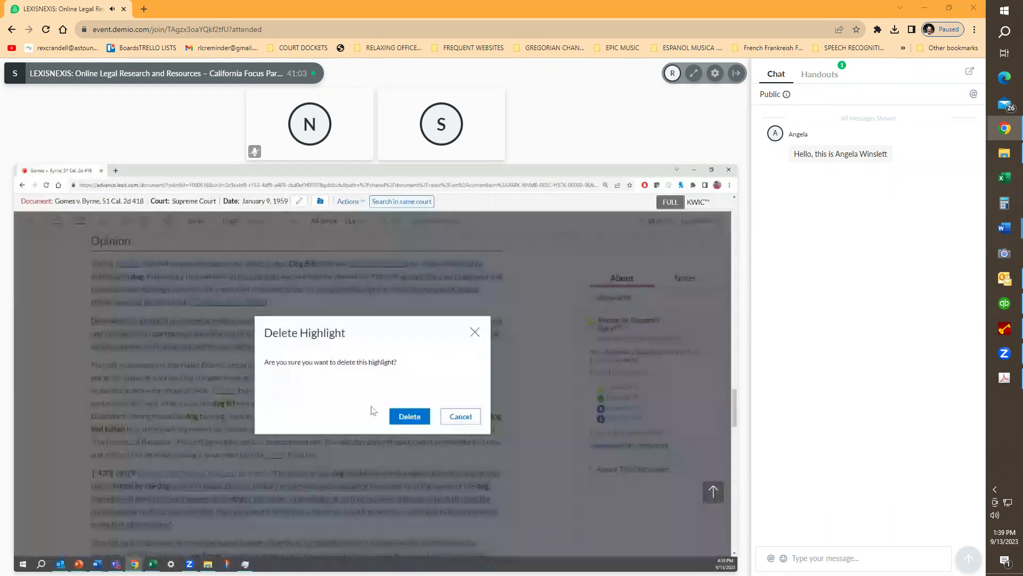
{"action": "left_click", "coordinate": [408, 415]}
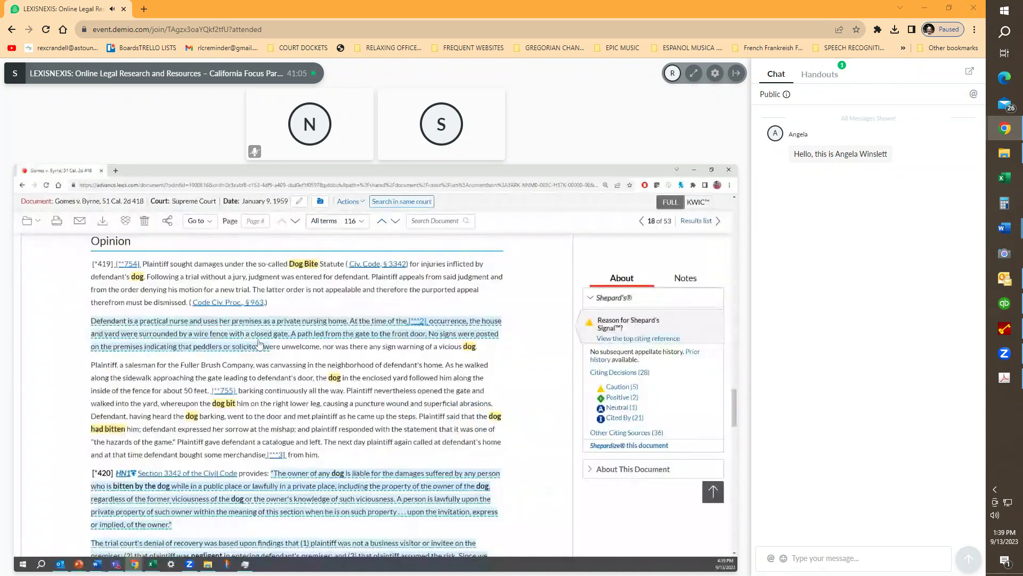
Delete the THURSDAY note from the case's notes list
{"action": "left_click", "coordinate": [685, 277]}
{"action": "left_click", "coordinate": [681, 401]}
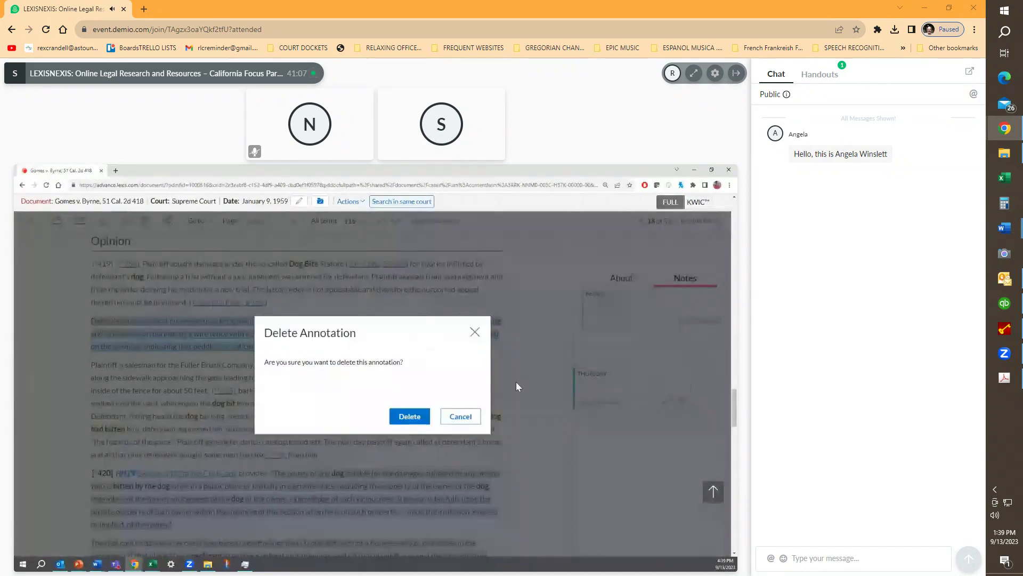
{"action": "left_click", "coordinate": [396, 414]}
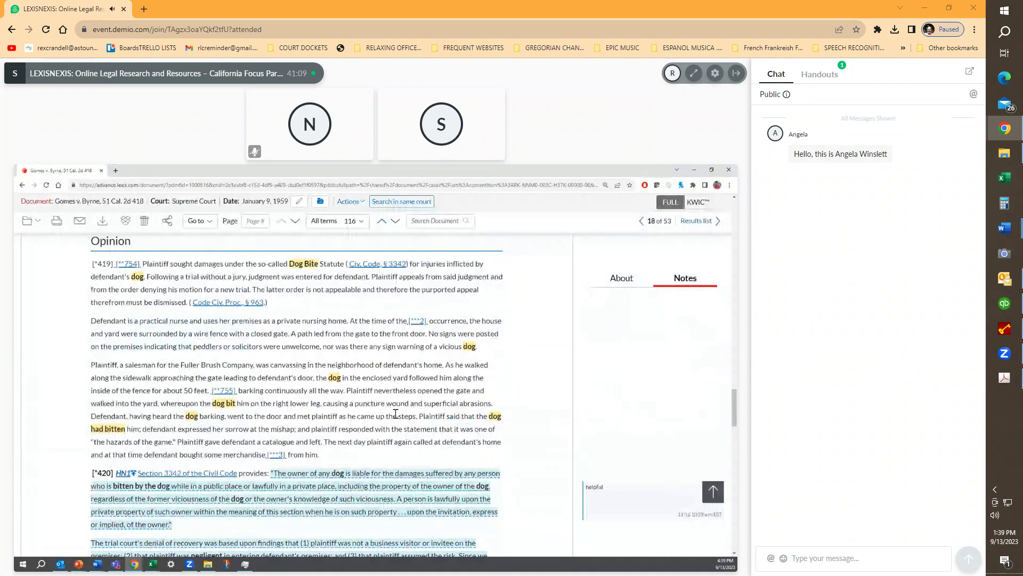
Add the annotation 'hello california from ohio' to the Opinion's opening paragraph
{"action": "left_click_drag", "start_coordinate": [142, 263], "coordinate": [271, 307]}
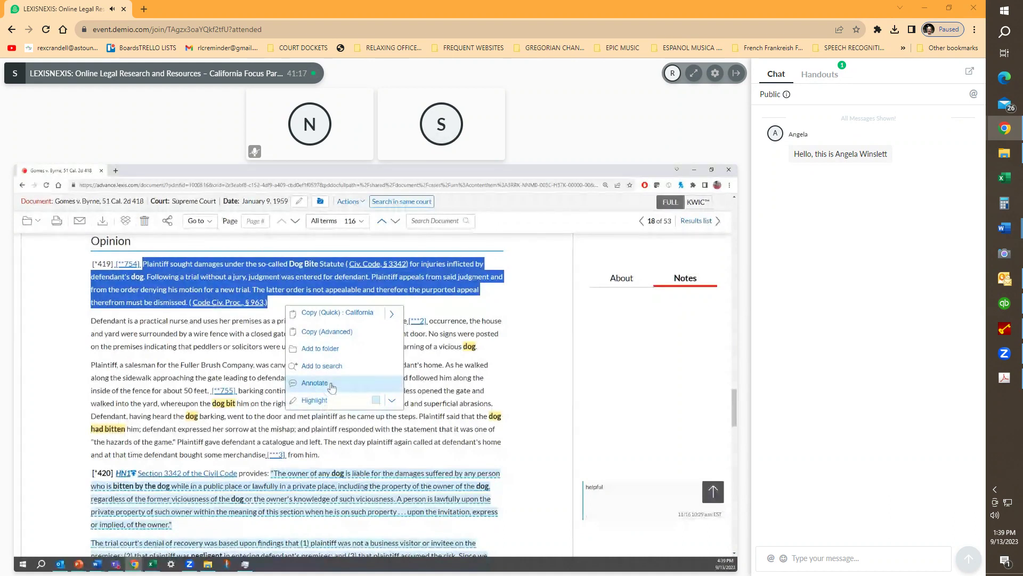
{"action": "left_click", "coordinate": [331, 385]}
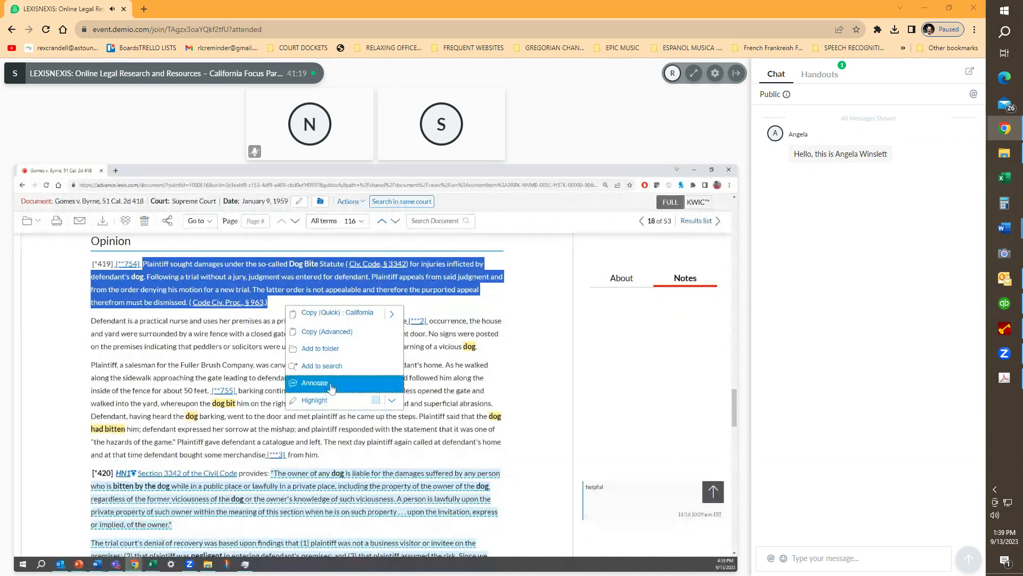
{"action": "type", "text": "llo"}
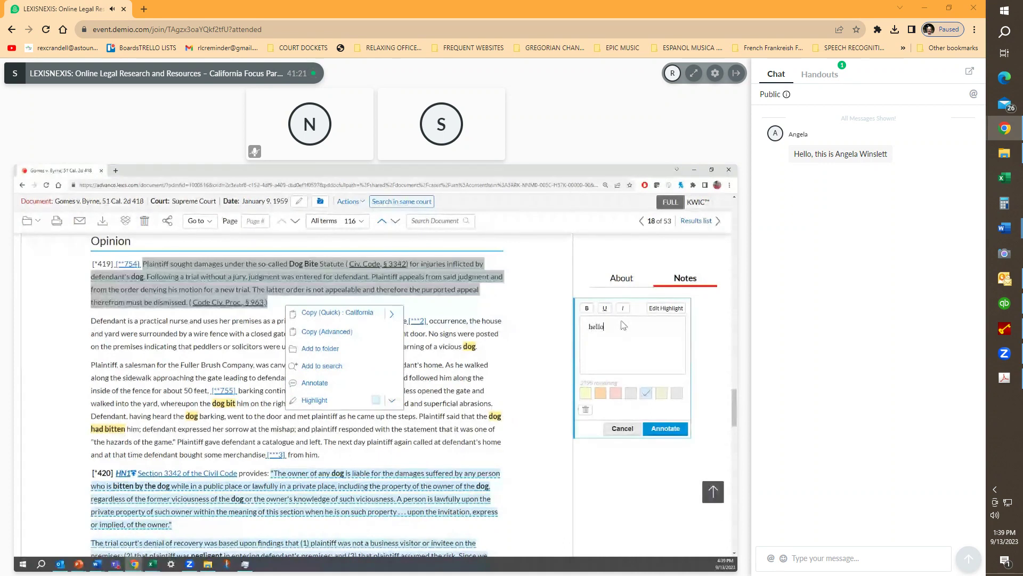
{"action": "type", "text": " california from ohio"}
{"action": "left_click", "coordinate": [666, 429]}
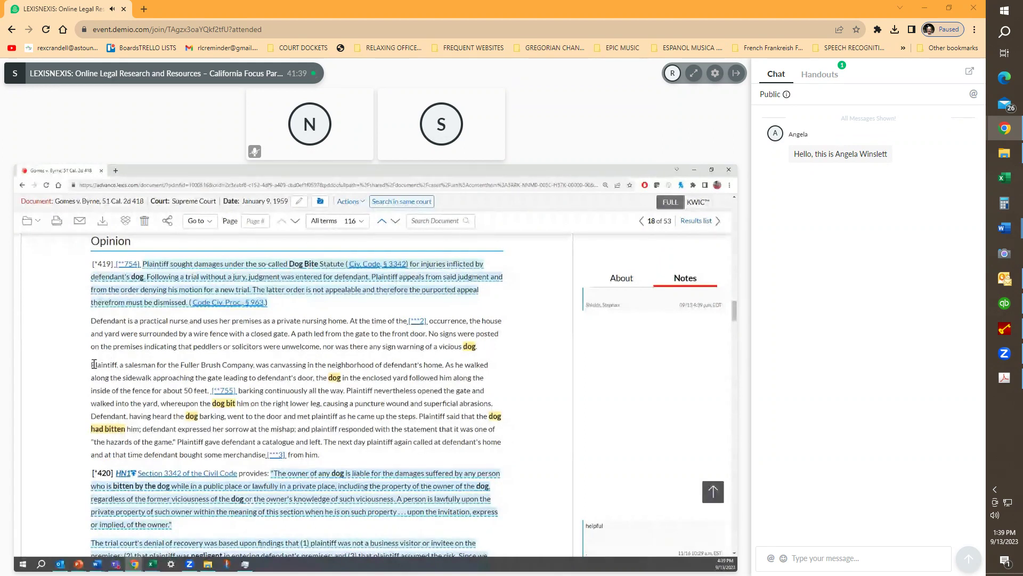
Select the 'Plaintiff, a salesman' paragraph and view its copy-with-citation formats without choosing one
{"action": "mouse_move", "coordinate": [92, 361]}
{"action": "left_mouse_down"}
{"action": "mouse_move", "coordinate": [448, 377]}
{"action": "mouse_move", "coordinate": [387, 429]}
{"action": "mouse_move", "coordinate": [321, 456]}
{"action": "left_mouse_up"}
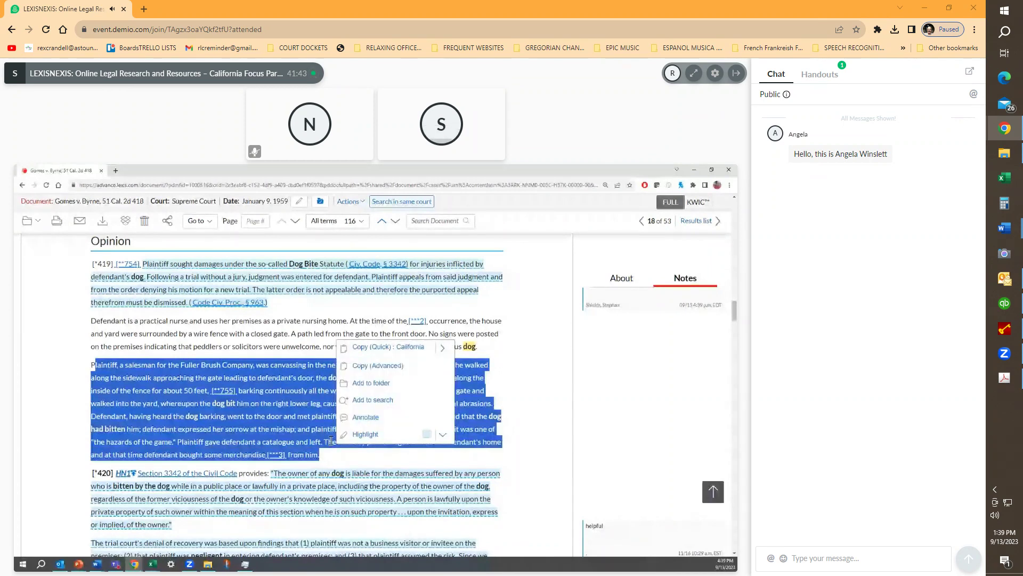
{"action": "left_click", "coordinate": [362, 354]}
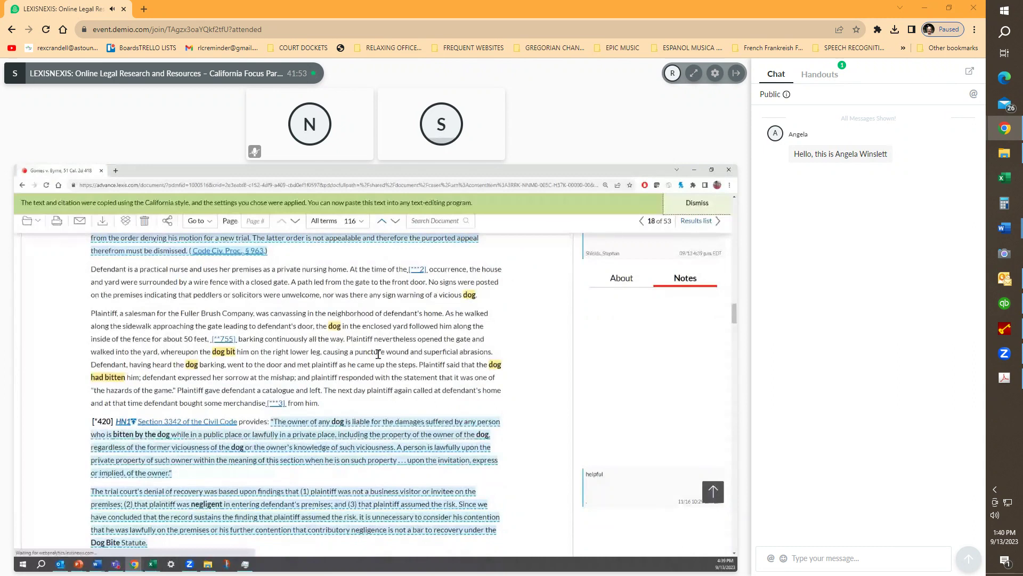
{"action": "triple_click", "coordinate": [333, 404]}
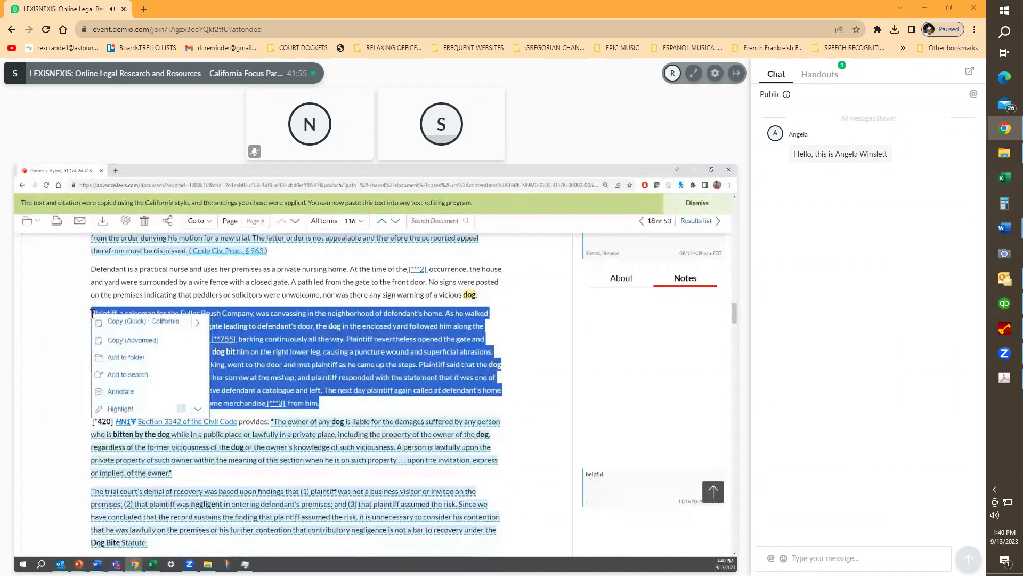
{"action": "left_click", "coordinate": [147, 345]}
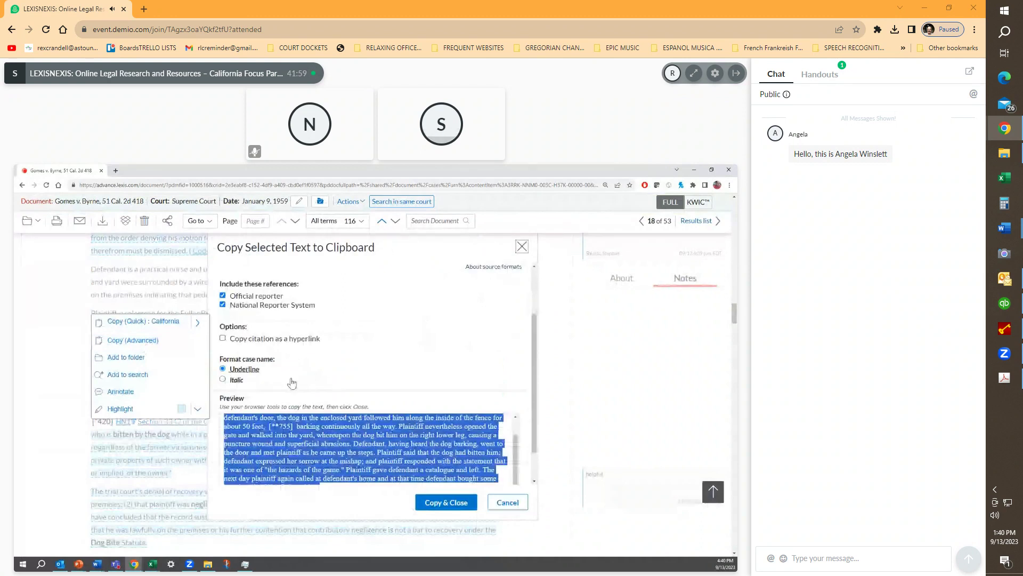
{"action": "scroll", "coordinate": [291, 382], "scroll_direction": "down", "scroll_amount": 2}
{"action": "scroll", "coordinate": [299, 386], "scroll_direction": "up", "scroll_amount": 5}
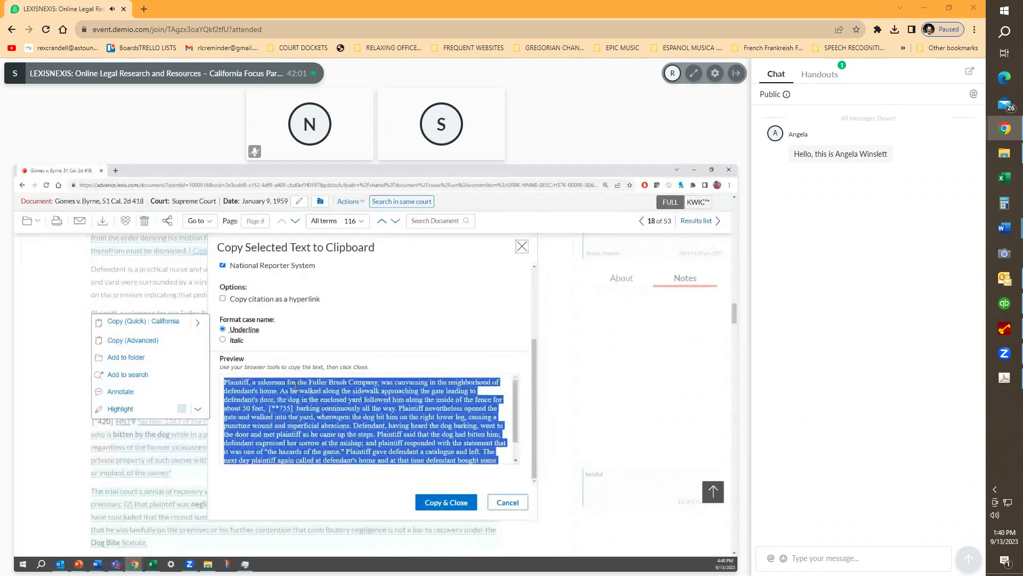
{"action": "left_click", "coordinate": [305, 327]}
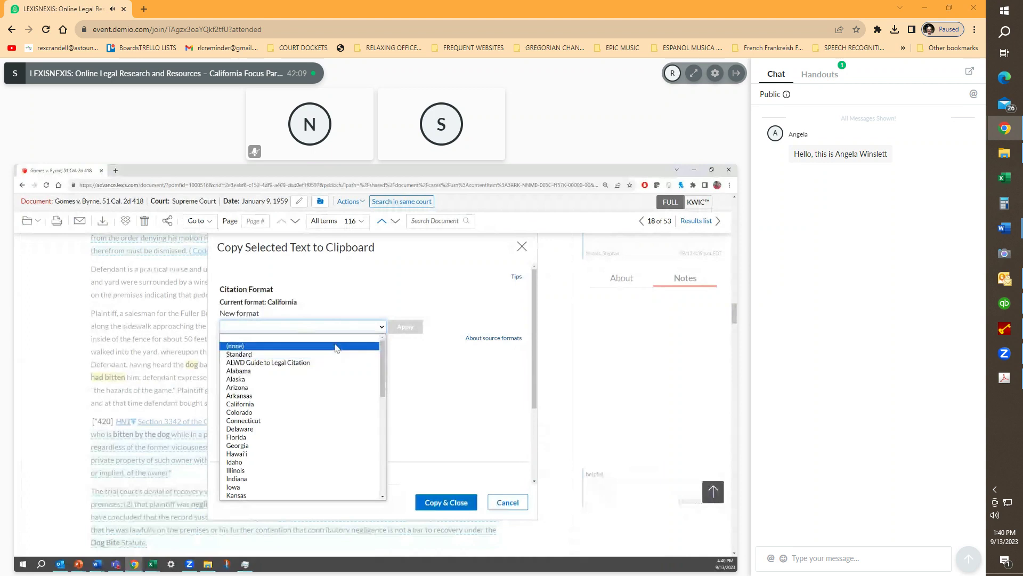
{"action": "left_click", "coordinate": [522, 248]}
Dismiss the copy window, show the Shepard's summary for Gomes v. Byrne, and scroll to the top
{"action": "left_click", "coordinate": [523, 248]}
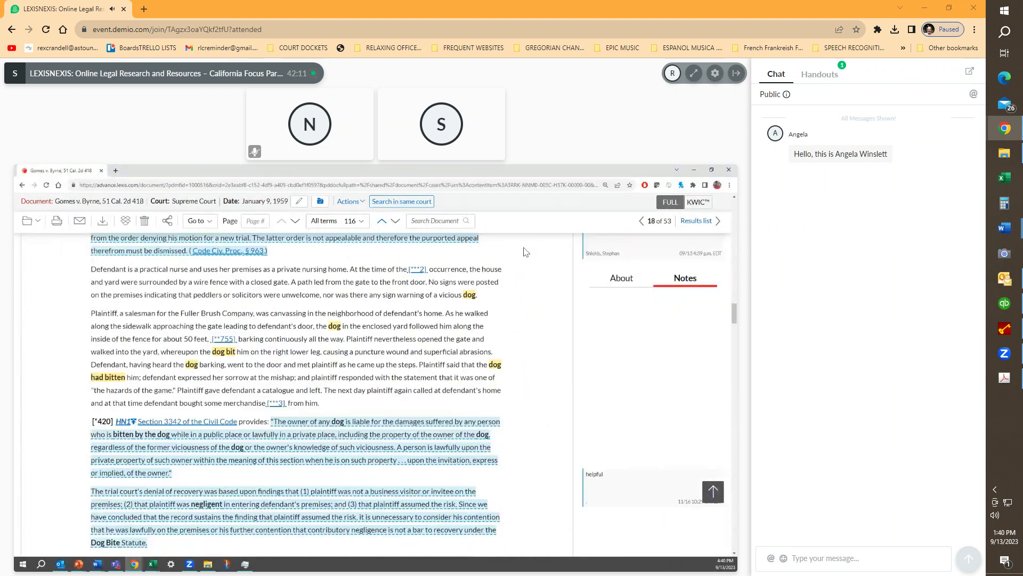
{"action": "left_click", "coordinate": [623, 281]}
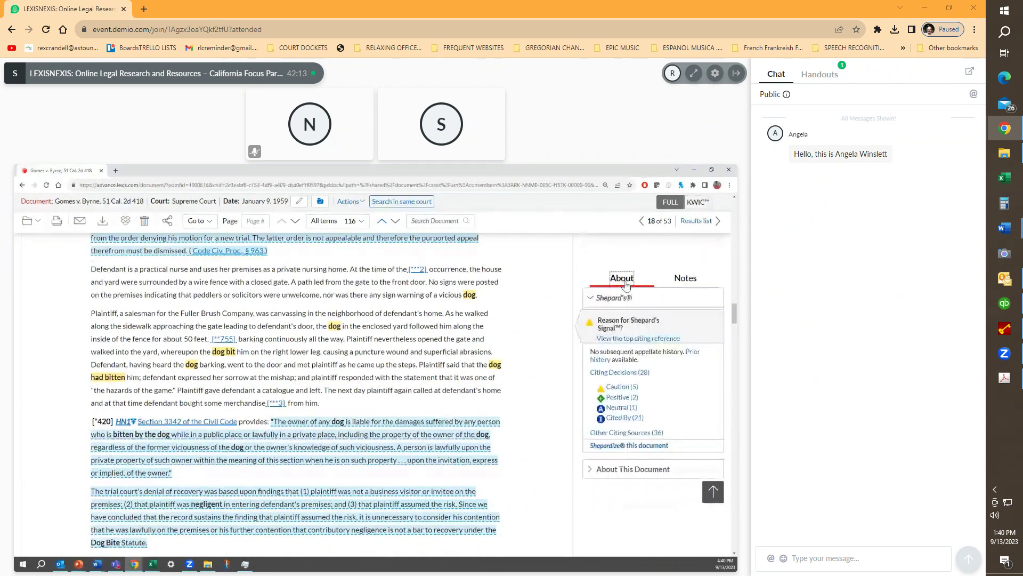
{"action": "scroll", "coordinate": [533, 426], "scroll_direction": "up", "scroll_amount": 10}
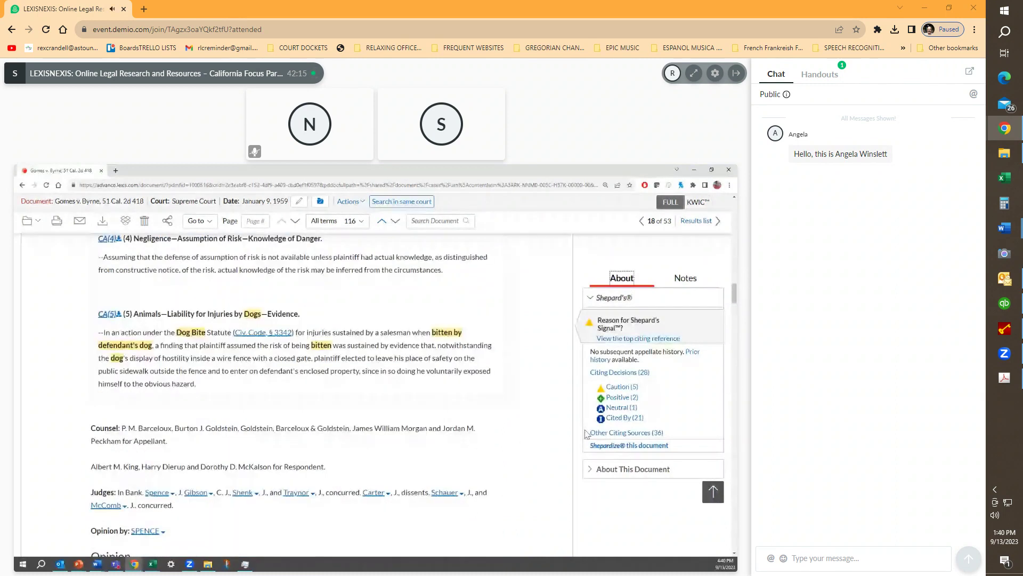
{"action": "scroll", "coordinate": [586, 433], "scroll_direction": "up", "scroll_amount": 10}
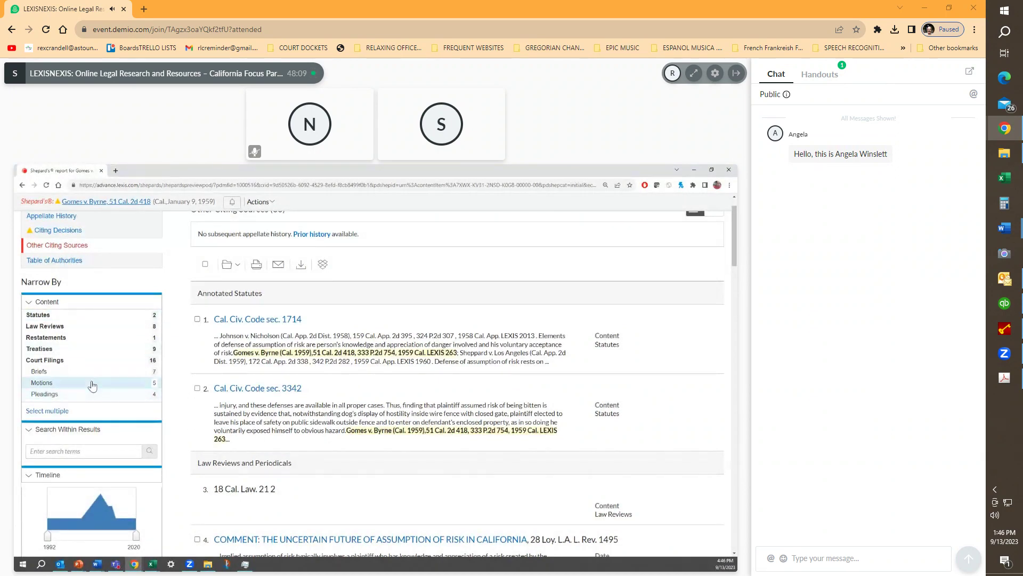
Scroll the Shepard's report back up to Civil Code sections 1714 and 3342
{"action": "scroll", "coordinate": [243, 459], "scroll_direction": "down", "scroll_amount": 4}
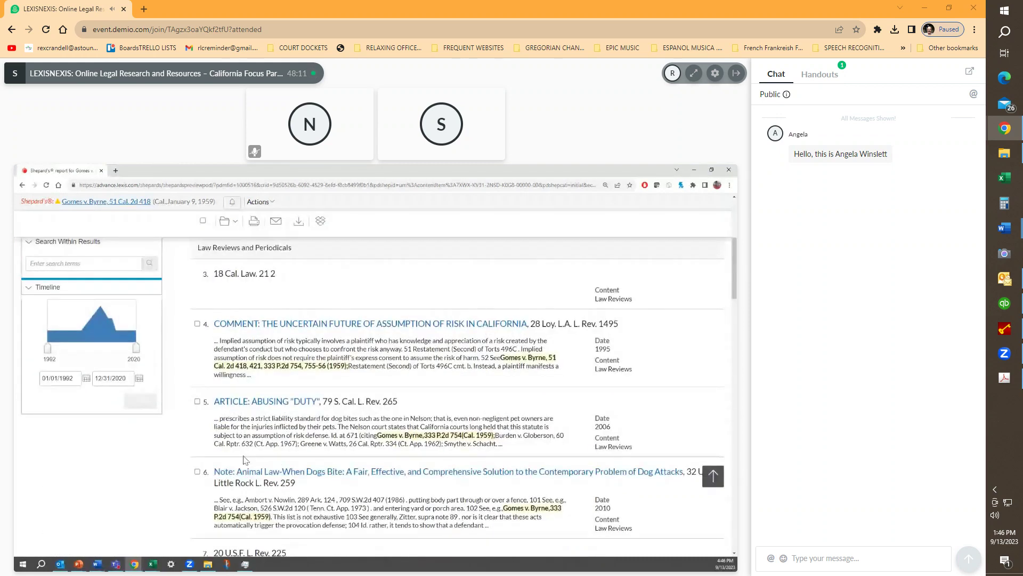
{"action": "scroll", "coordinate": [244, 460], "scroll_direction": "up", "scroll_amount": 3}
{"action": "scroll", "coordinate": [235, 456], "scroll_direction": "up", "scroll_amount": 2}
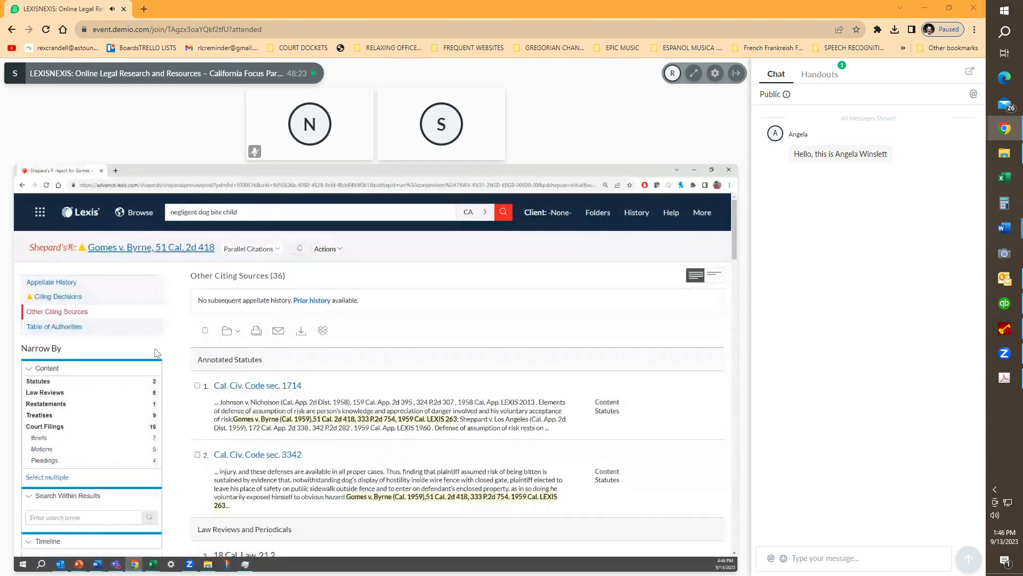
From the Lexis home page, rerun the recent search 'cal pen code 189'
{"action": "left_click", "coordinate": [93, 228]}
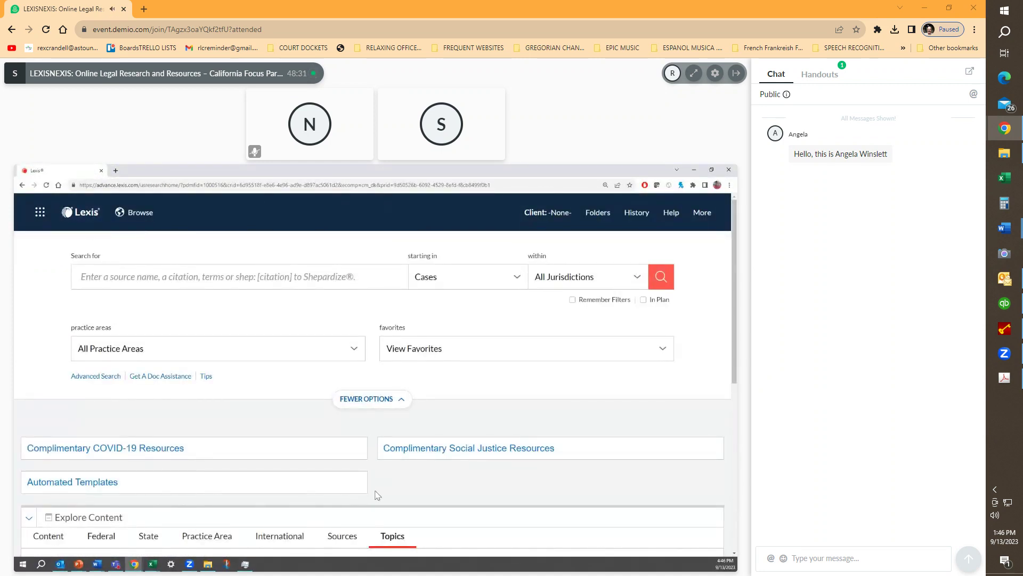
{"action": "left_click", "coordinate": [326, 272]}
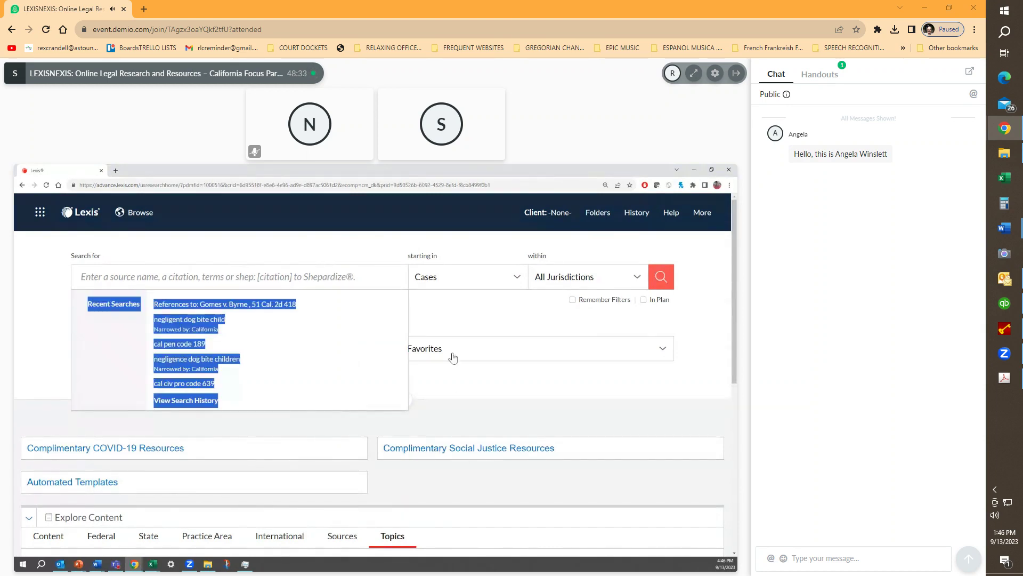
{"action": "left_click", "coordinate": [315, 265]}
{"action": "left_click", "coordinate": [313, 272]}
{"action": "left_click", "coordinate": [219, 346]}
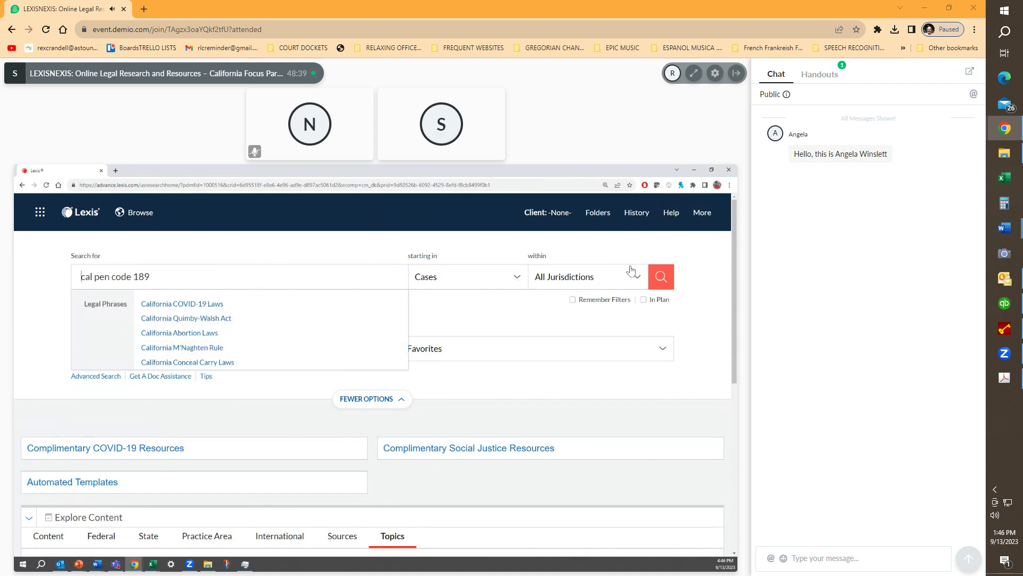
{"action": "left_click", "coordinate": [662, 282]}
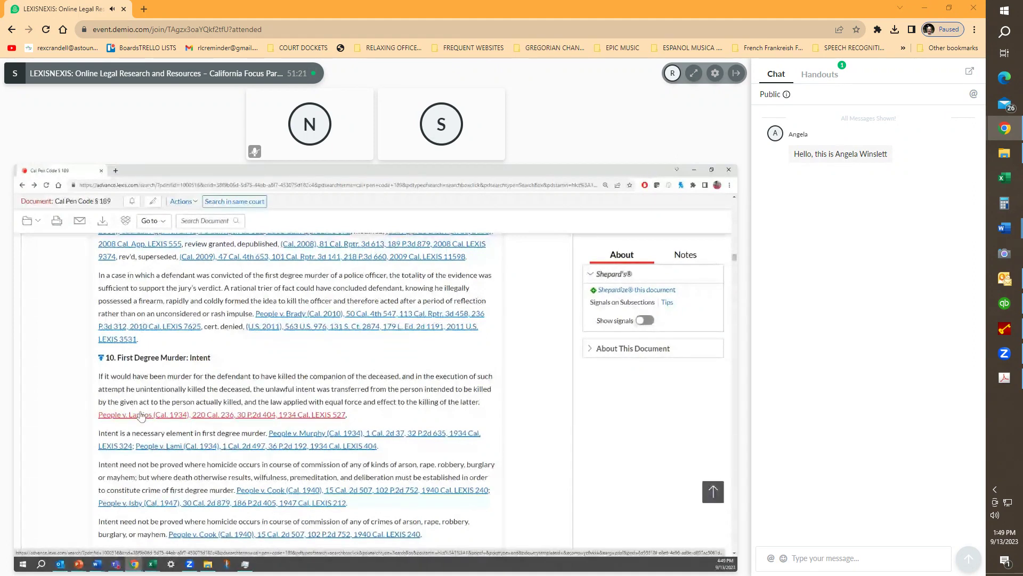
Jump to the Research References & Practice Aids section of Cal Pen Code § 189
{"action": "left_click", "coordinate": [151, 221]}
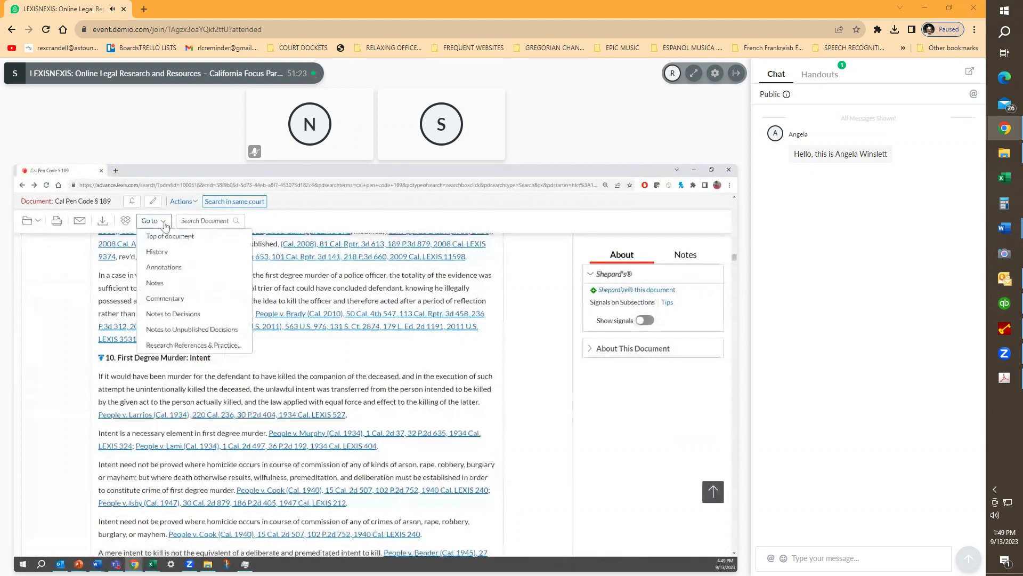
{"action": "left_click", "coordinate": [179, 344]}
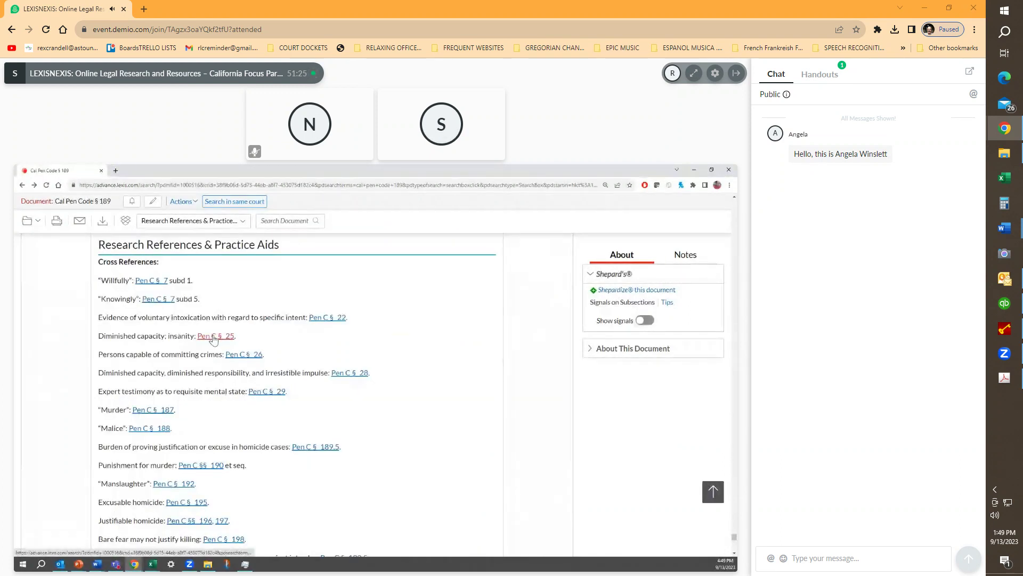
{"action": "scroll", "coordinate": [212, 335], "scroll_direction": "down", "scroll_amount": 2}
{"action": "scroll", "coordinate": [212, 336], "scroll_direction": "down", "scroll_amount": 2}
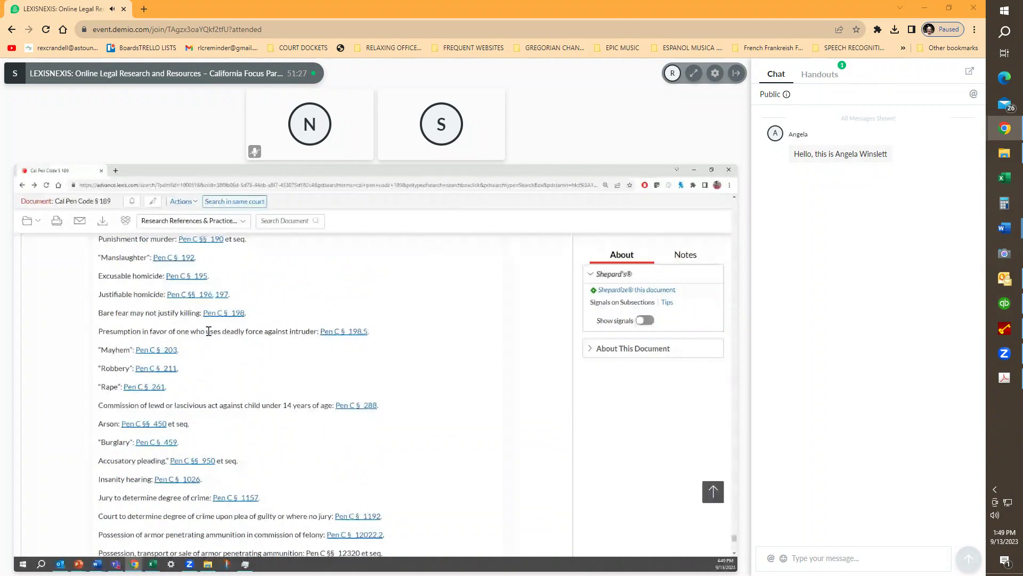
{"action": "scroll", "coordinate": [205, 348], "scroll_direction": "down", "scroll_amount": 3}
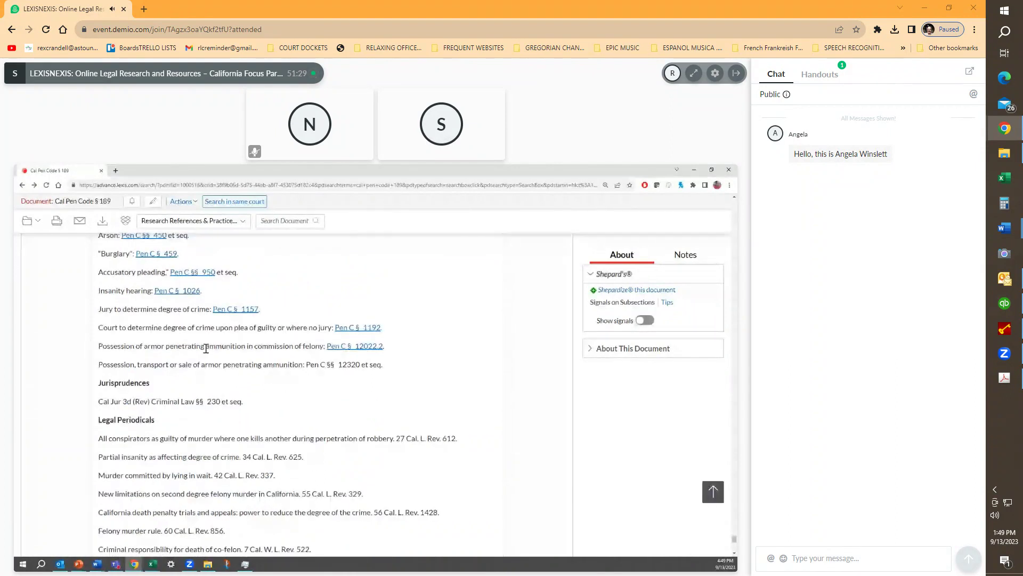
{"action": "scroll", "coordinate": [206, 348], "scroll_direction": "down", "scroll_amount": 3}
{"action": "scroll", "coordinate": [239, 361], "scroll_direction": "down", "scroll_amount": 3}
Review the cross-references and unpublished decision notes on Felony Murder Rule and Second Degree Murder: Malice
{"action": "scroll", "coordinate": [256, 361], "scroll_direction": "up", "scroll_amount": 2}
{"action": "scroll", "coordinate": [267, 360], "scroll_direction": "up", "scroll_amount": 5}
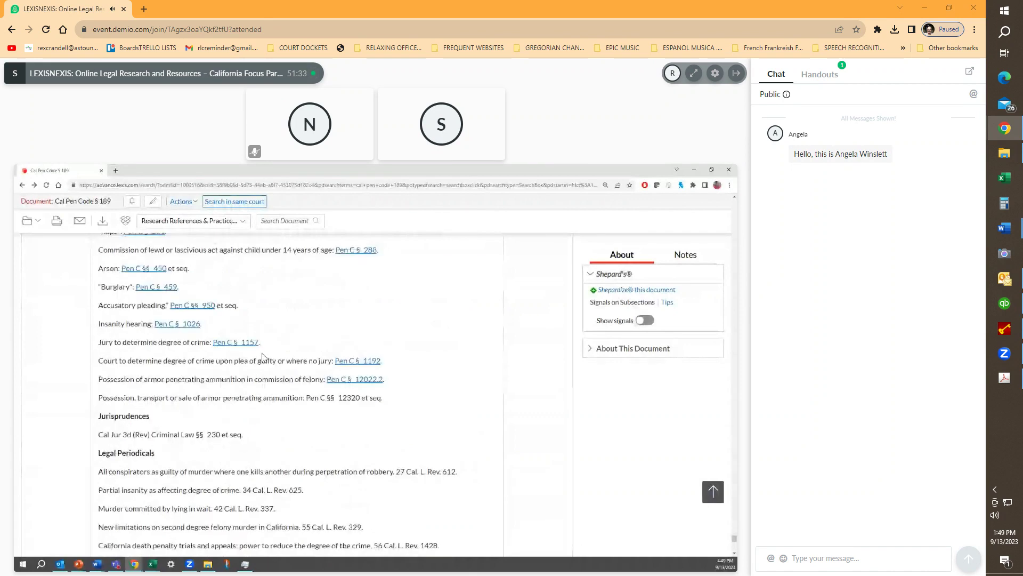
{"action": "scroll", "coordinate": [263, 357], "scroll_direction": "up", "scroll_amount": 5}
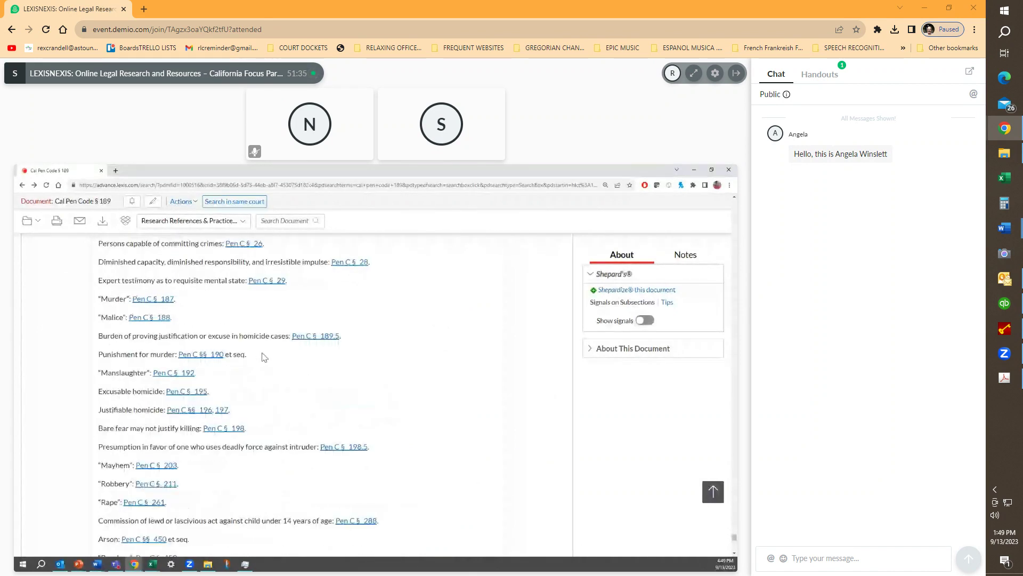
{"action": "scroll", "coordinate": [263, 357], "scroll_direction": "up", "scroll_amount": 5}
{"action": "scroll", "coordinate": [262, 357], "scroll_direction": "up", "scroll_amount": 4}
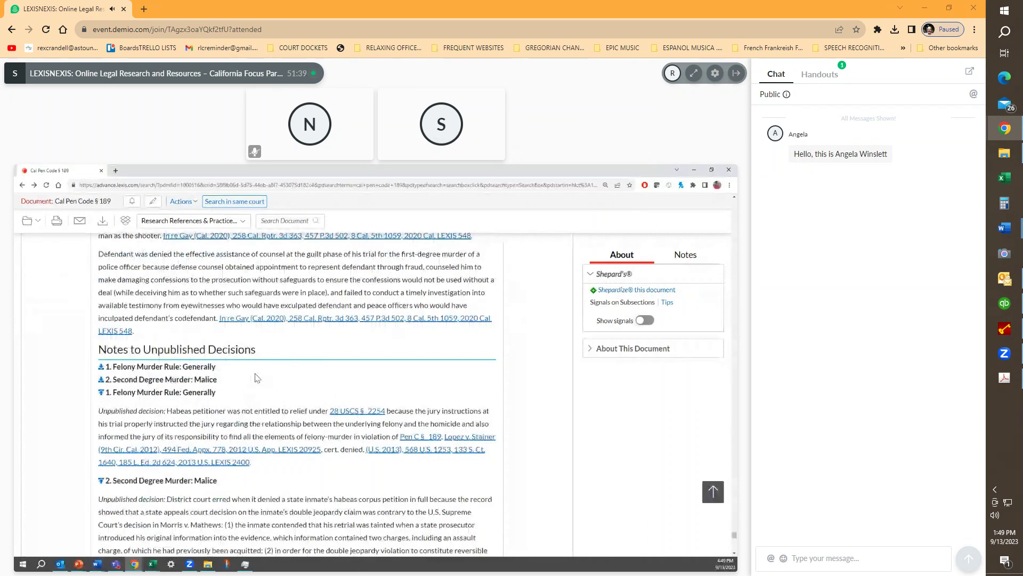
{"action": "scroll", "coordinate": [203, 402], "scroll_direction": "down", "scroll_amount": 2}
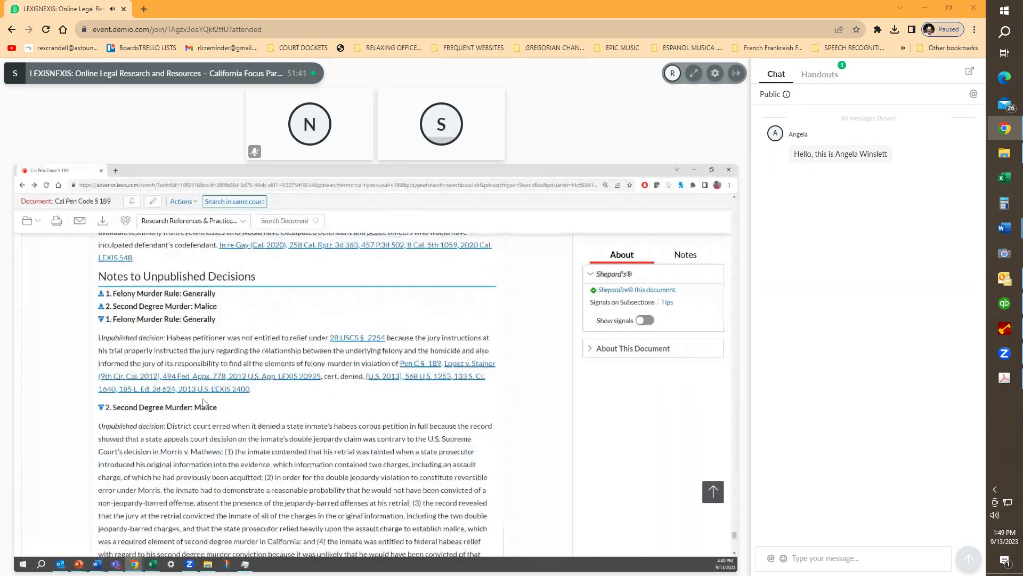
{"action": "scroll", "coordinate": [203, 402], "scroll_direction": "down", "scroll_amount": 1}
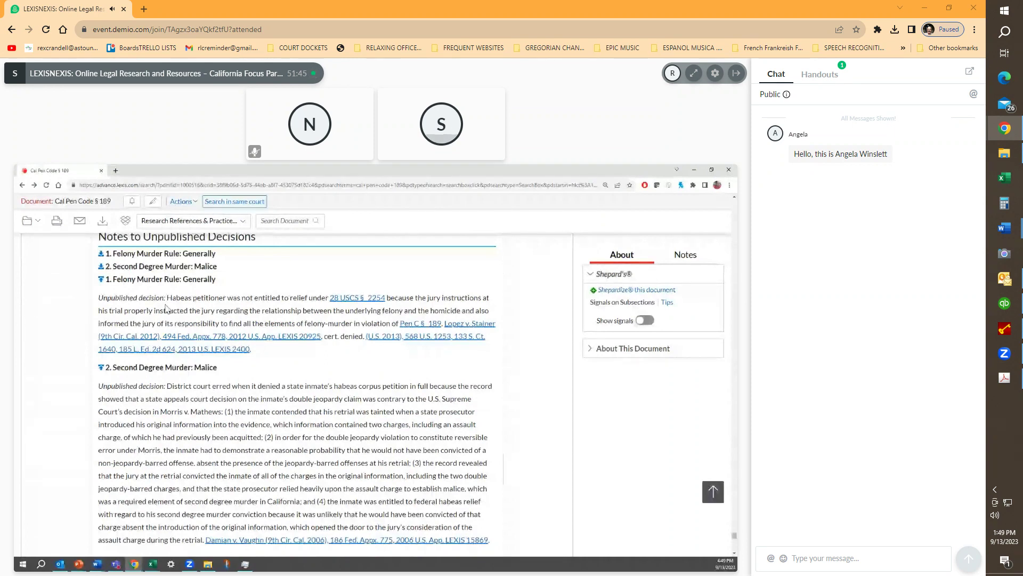
{"action": "scroll", "coordinate": [168, 331], "scroll_direction": "up", "scroll_amount": 3}
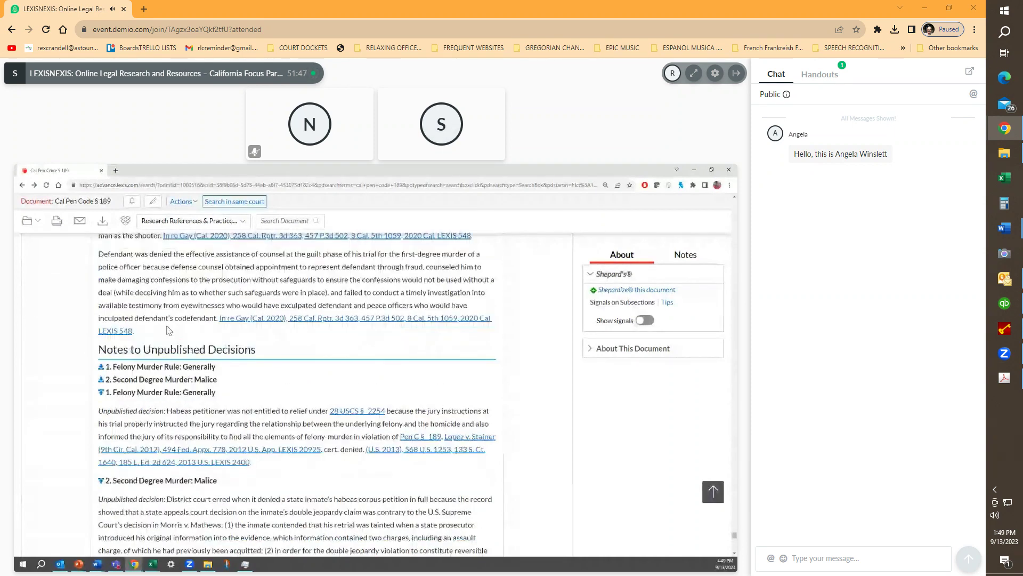
{"action": "scroll", "coordinate": [165, 327], "scroll_direction": "up", "scroll_amount": 3}
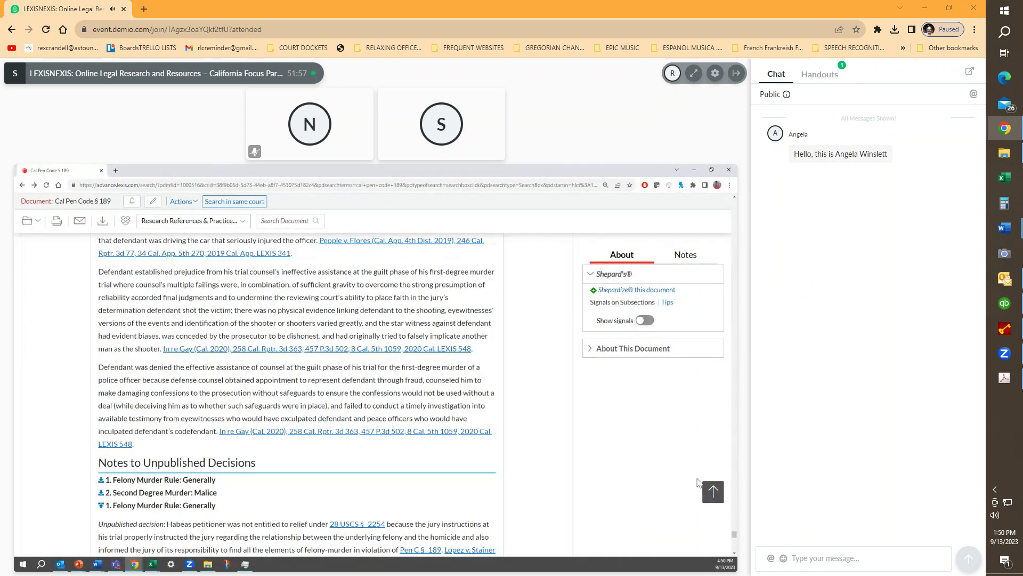
Turn Shepard's signals on beside the § 189 subsections, then switch them off again
{"action": "left_click", "coordinate": [709, 497]}
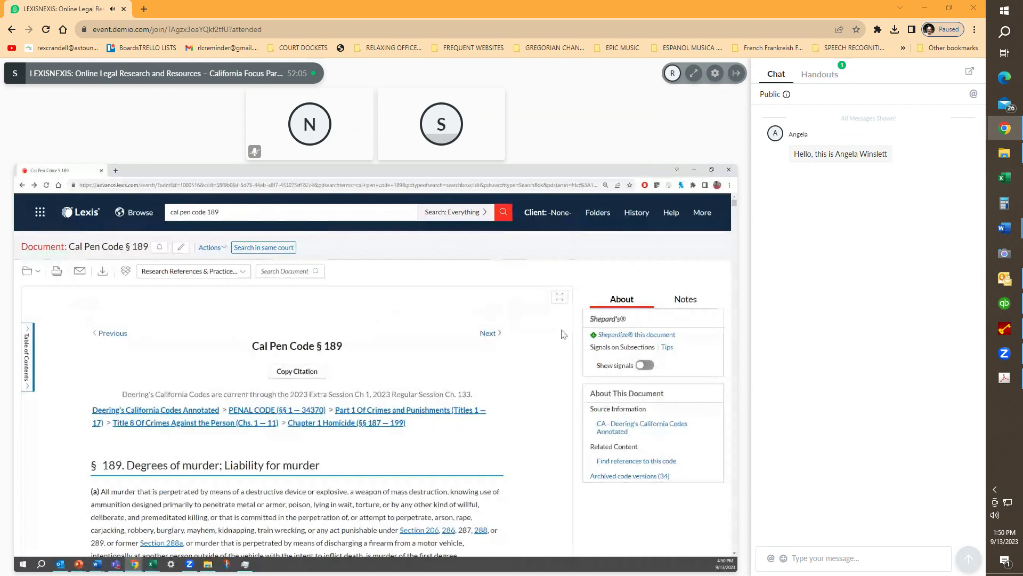
{"action": "left_click", "coordinate": [644, 365]}
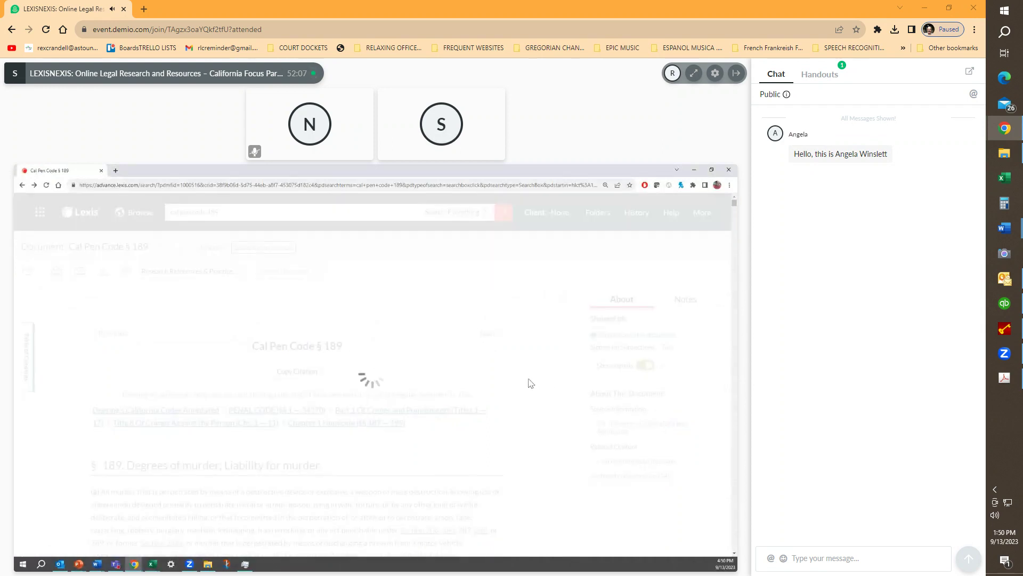
{"action": "scroll", "coordinate": [507, 359], "scroll_direction": "down", "scroll_amount": 5}
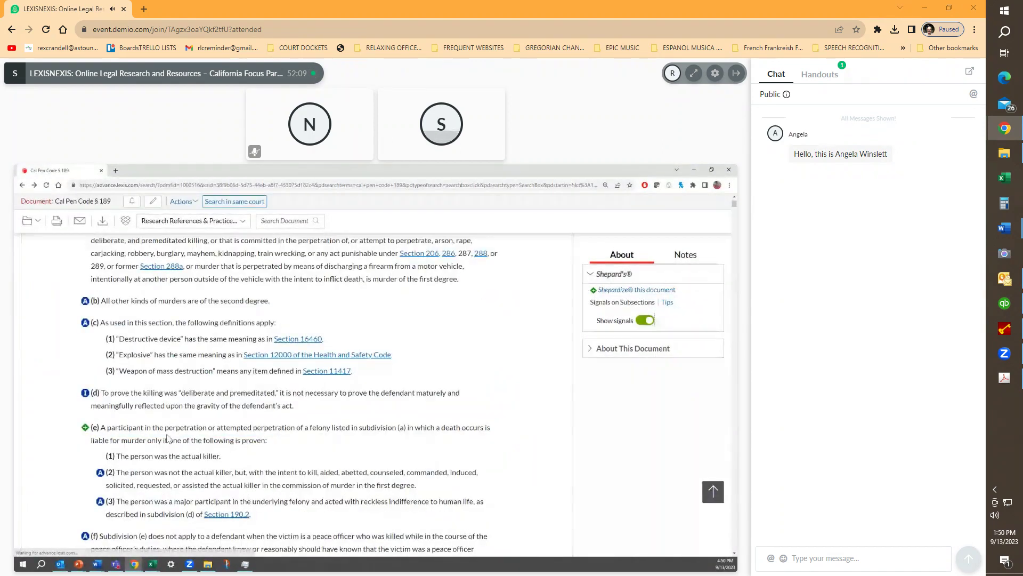
{"action": "mouse_move", "coordinate": [84, 433]}
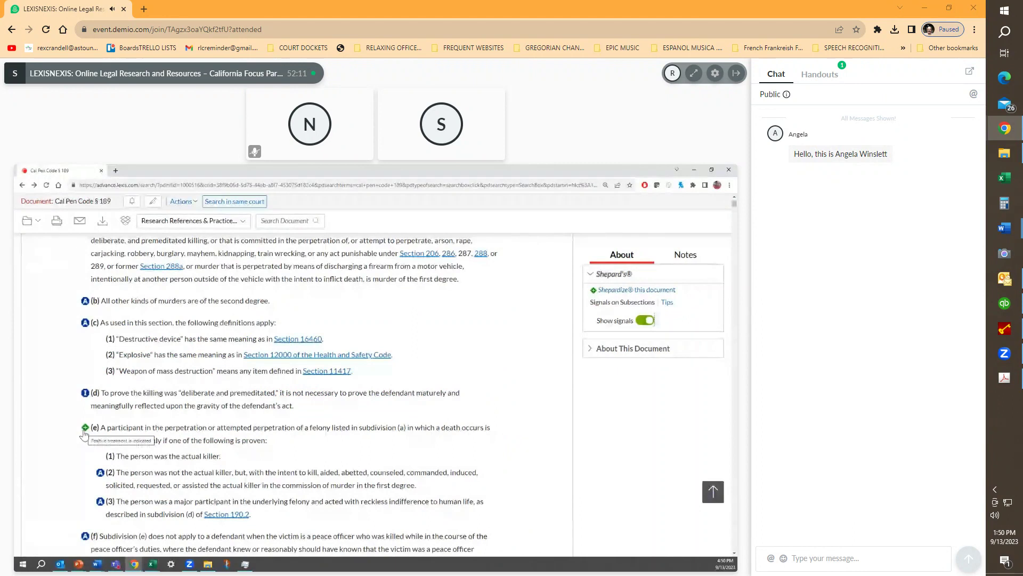
{"action": "scroll", "coordinate": [149, 404], "scroll_direction": "up", "scroll_amount": 3}
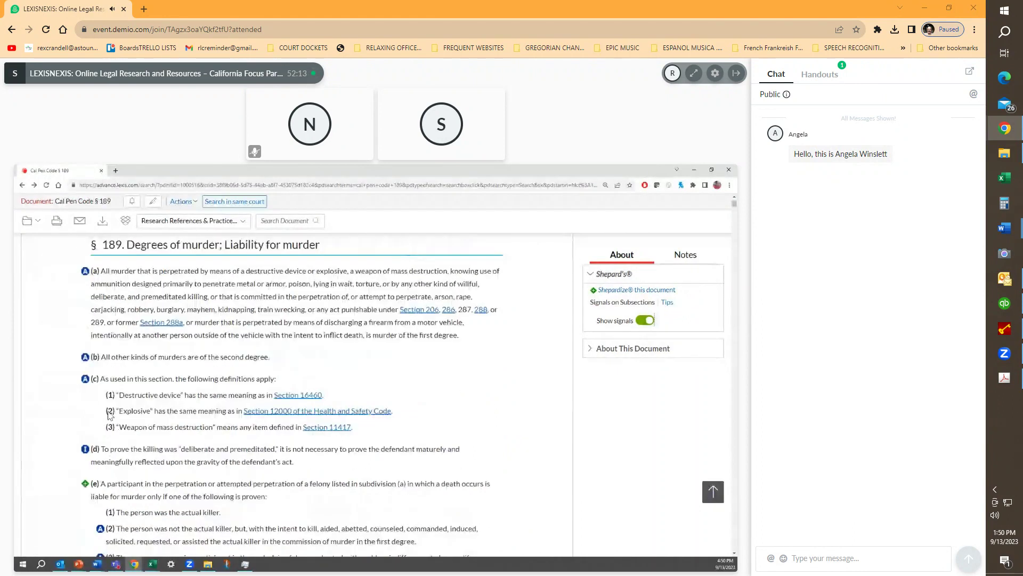
{"action": "left_click", "coordinate": [645, 320]}
Shepardize Cal. Penal Code sec. 189 and open its Subsection Reports showing 7527 comprehensive cites
{"action": "left_click", "coordinate": [642, 292]}
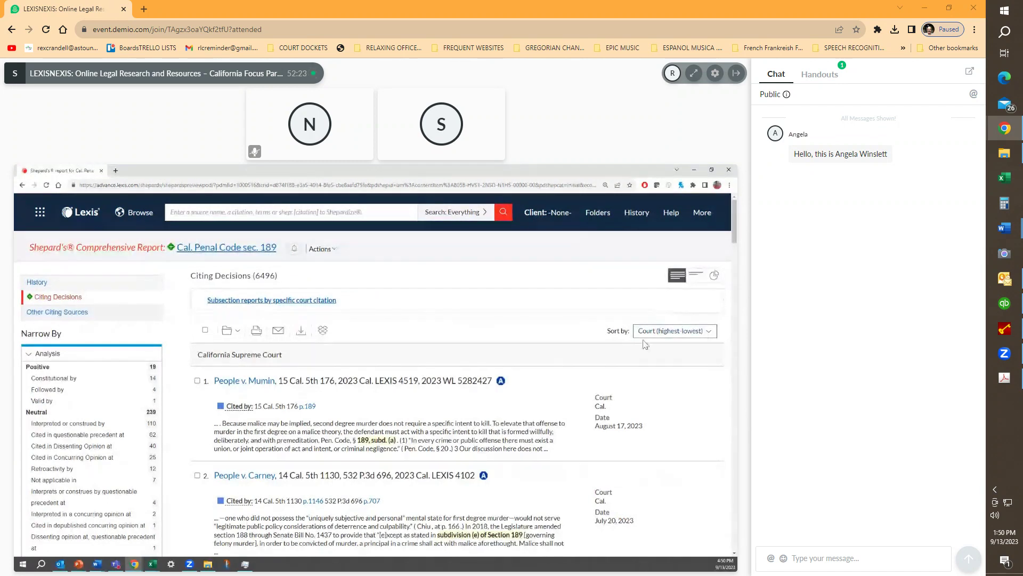
{"action": "left_click", "coordinate": [273, 304]}
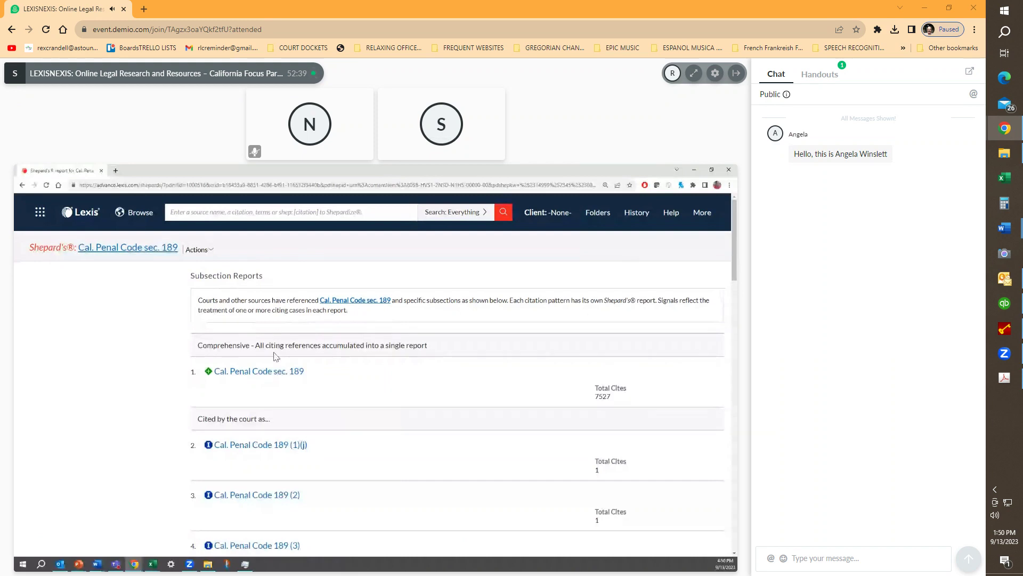
Scroll the Shepard's subsection reports list and open the report for Cal. Penal Code 189(2)
{"action": "scroll", "coordinate": [315, 363], "scroll_direction": "down", "scroll_amount": 3}
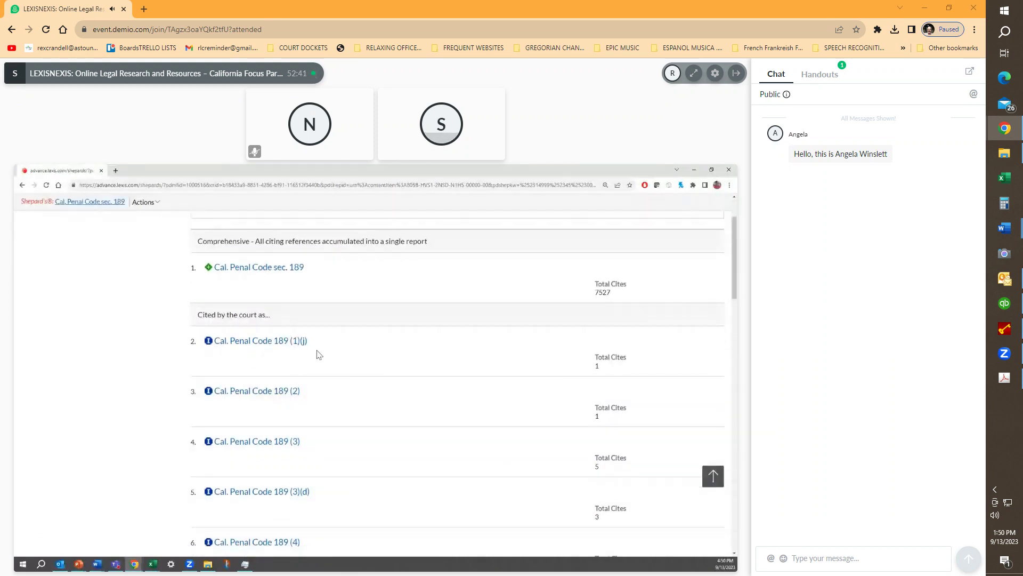
{"action": "left_click_drag", "start_coordinate": [310, 341], "coordinate": [292, 344]}
{"action": "left_click", "coordinate": [370, 358]}
{"action": "scroll", "coordinate": [328, 350], "scroll_direction": "down", "scroll_amount": 1}
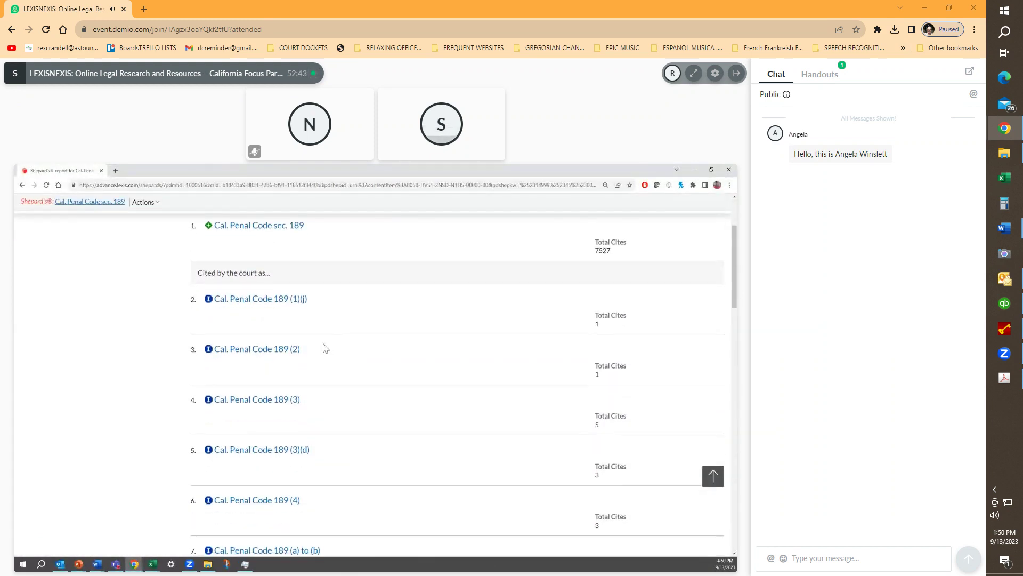
{"action": "left_click", "coordinate": [287, 350]}
Scroll through the Cal. Penal Code 189(2) subsection report
{"action": "left_click_drag", "start_coordinate": [604, 326], "coordinate": [596, 324]}
{"action": "scroll", "coordinate": [393, 359], "scroll_direction": "down", "scroll_amount": 4}
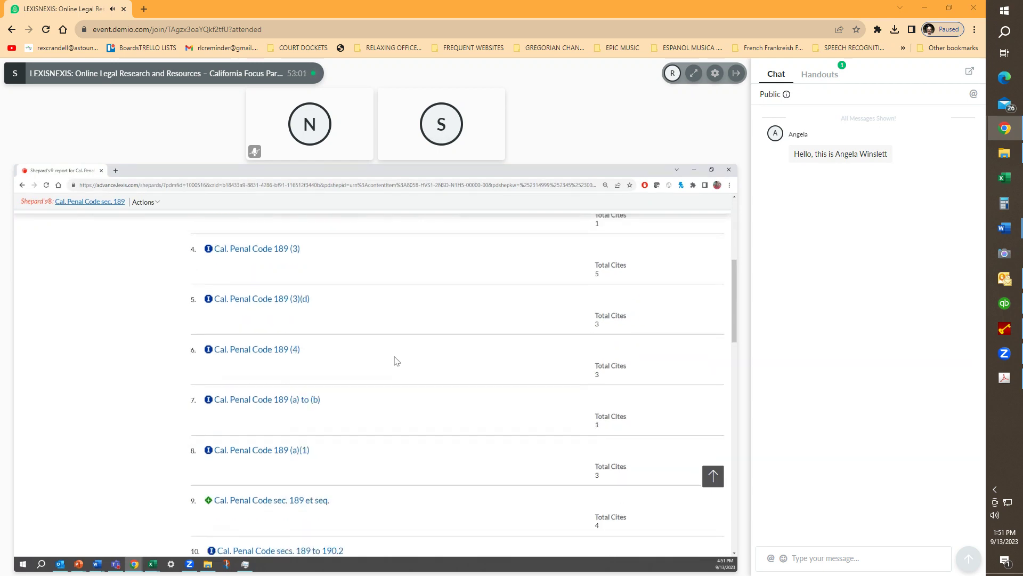
{"action": "scroll", "coordinate": [397, 361], "scroll_direction": "down", "scroll_amount": 5}
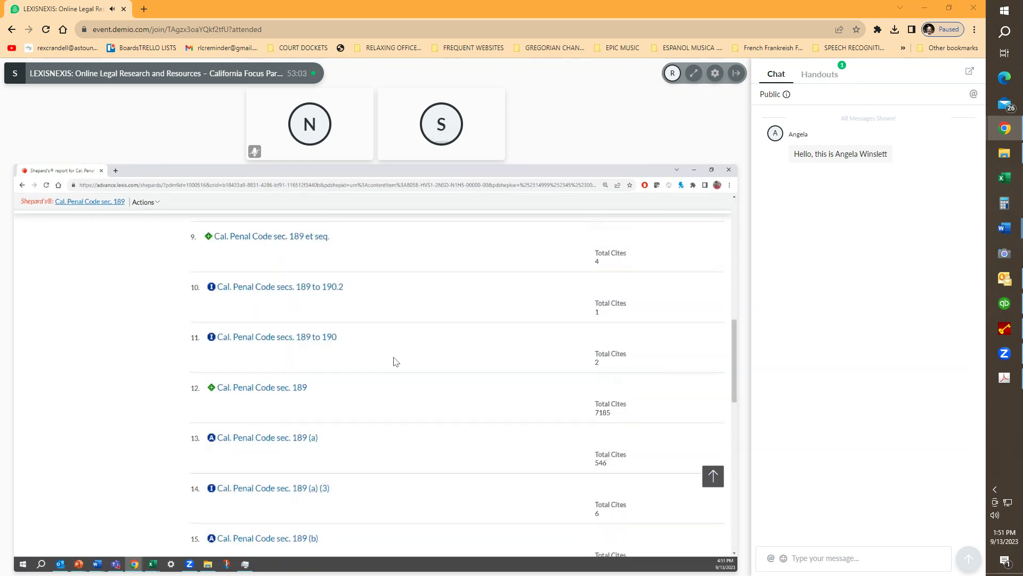
{"action": "scroll", "coordinate": [396, 361], "scroll_direction": "down", "scroll_amount": 2}
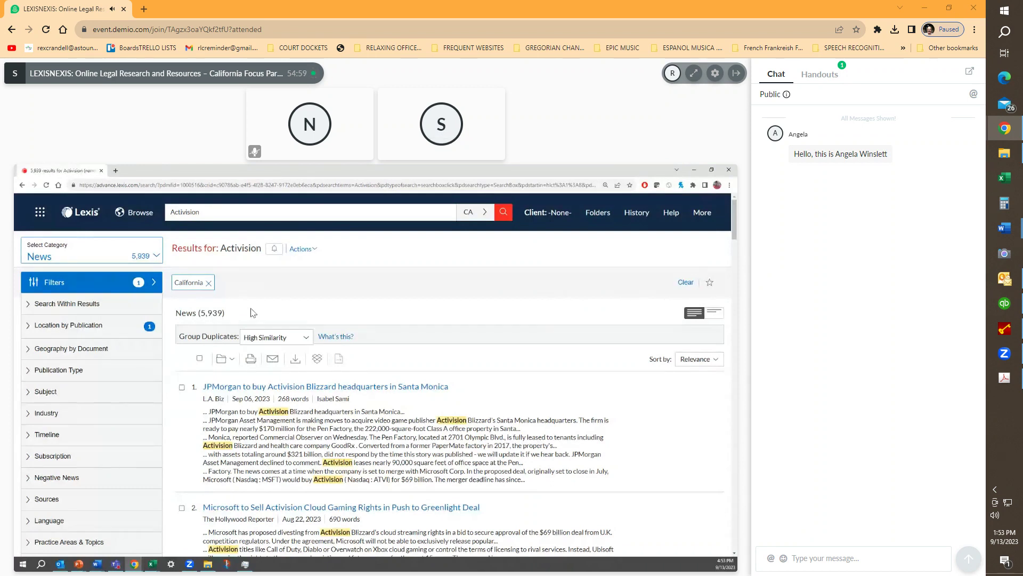
Briefly expand Geography by Document, then expand Negative News to reveal Business and Personal News
{"action": "left_click", "coordinate": [69, 356]}
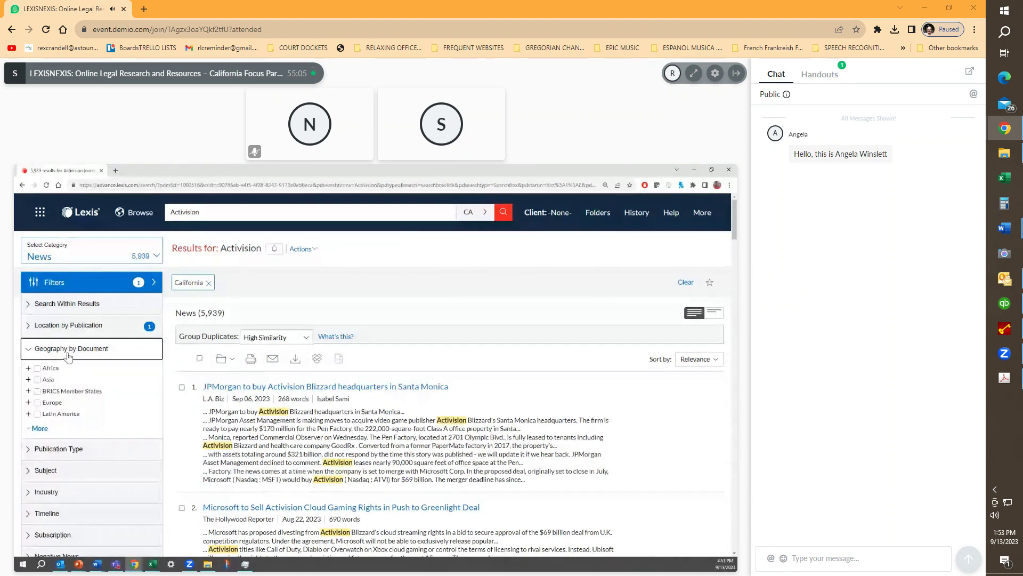
{"action": "left_click", "coordinate": [72, 355]}
{"action": "scroll", "coordinate": [65, 363], "scroll_direction": "down", "scroll_amount": 3}
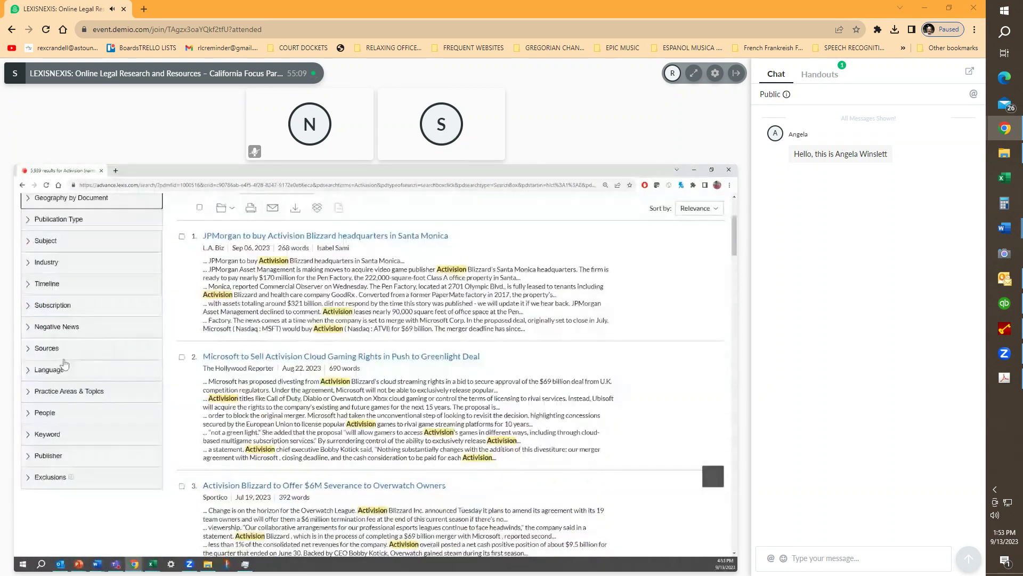
{"action": "left_click", "coordinate": [72, 327]}
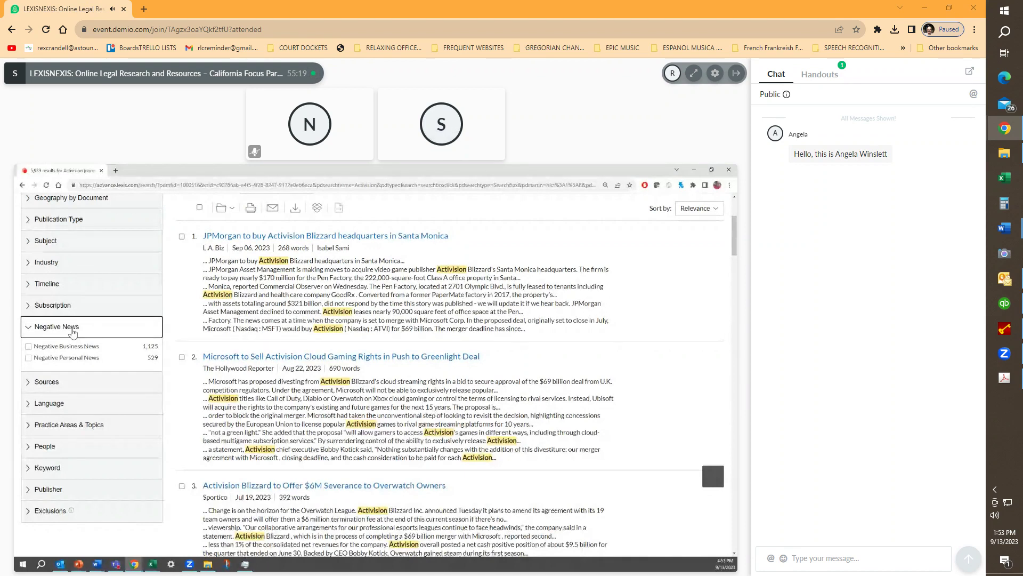
Limit the Activision news to Negative Personal News (434 items) and scan the results
{"action": "left_click", "coordinate": [28, 358]}
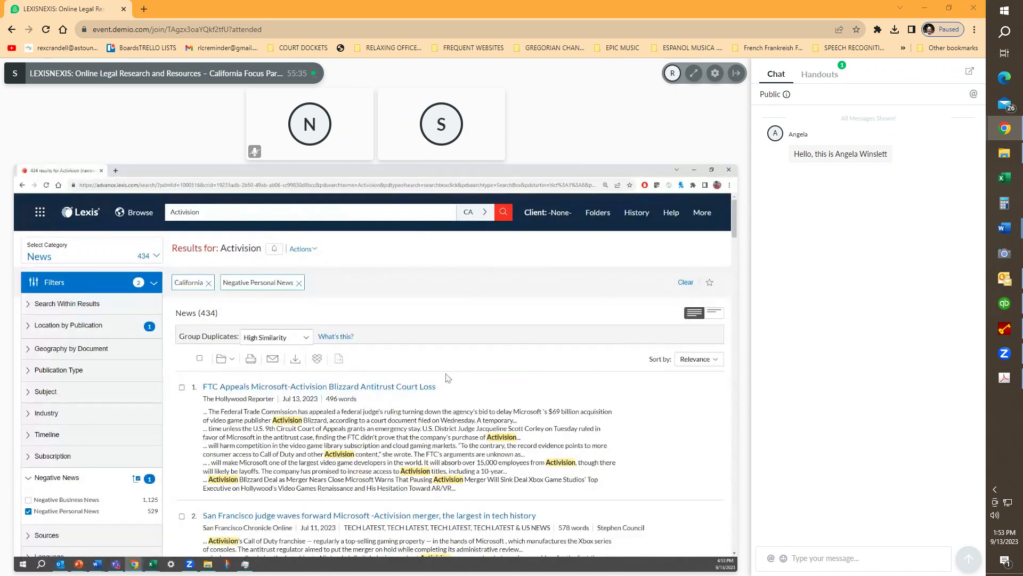
{"action": "scroll", "coordinate": [411, 375], "scroll_direction": "down", "scroll_amount": 1}
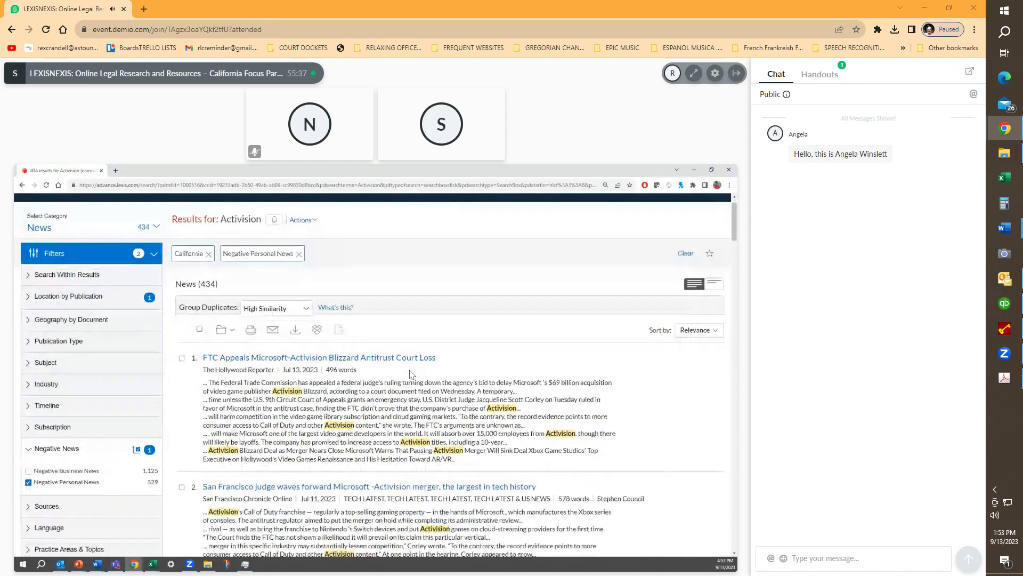
{"action": "scroll", "coordinate": [411, 352], "scroll_direction": "up", "scroll_amount": 1}
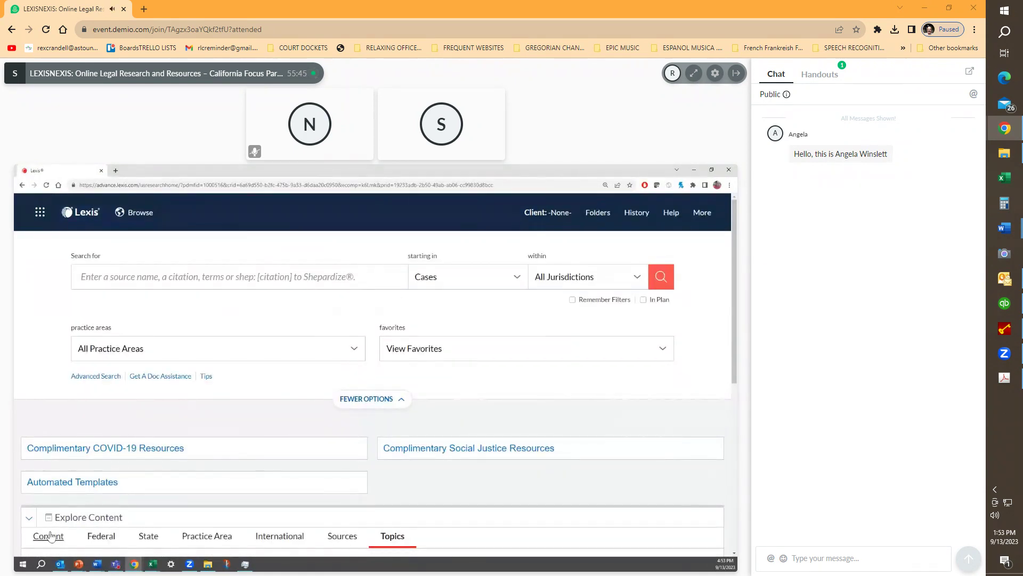
Collapse Explore Content on the home page and go to the Get A Doc Assistance page
{"action": "left_click", "coordinate": [29, 517]}
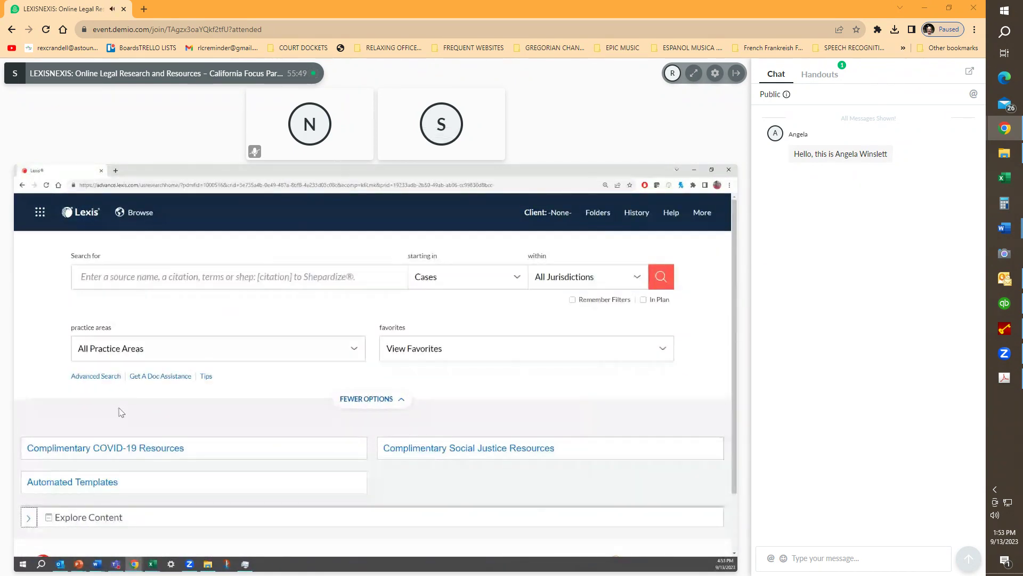
{"action": "left_click", "coordinate": [145, 376]}
{"action": "left_click", "coordinate": [153, 376]}
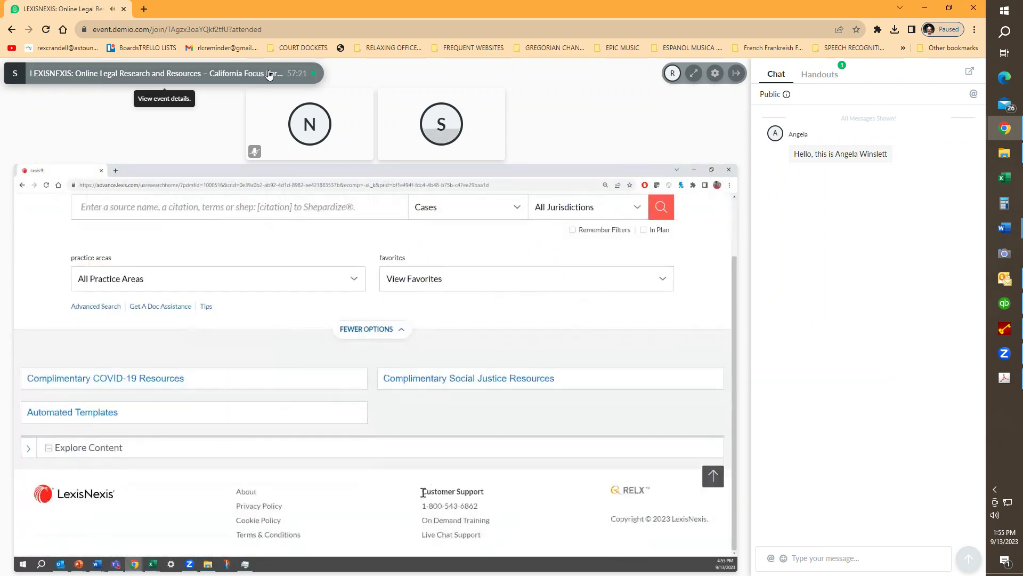
{"action": "left_click", "coordinate": [264, 74]}
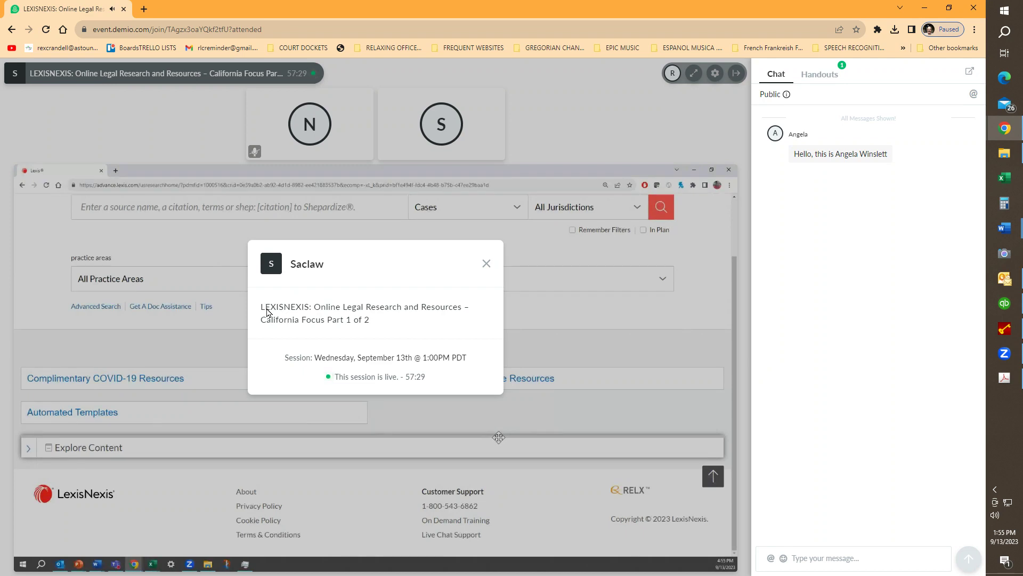
{"action": "left_click", "coordinate": [486, 265]}
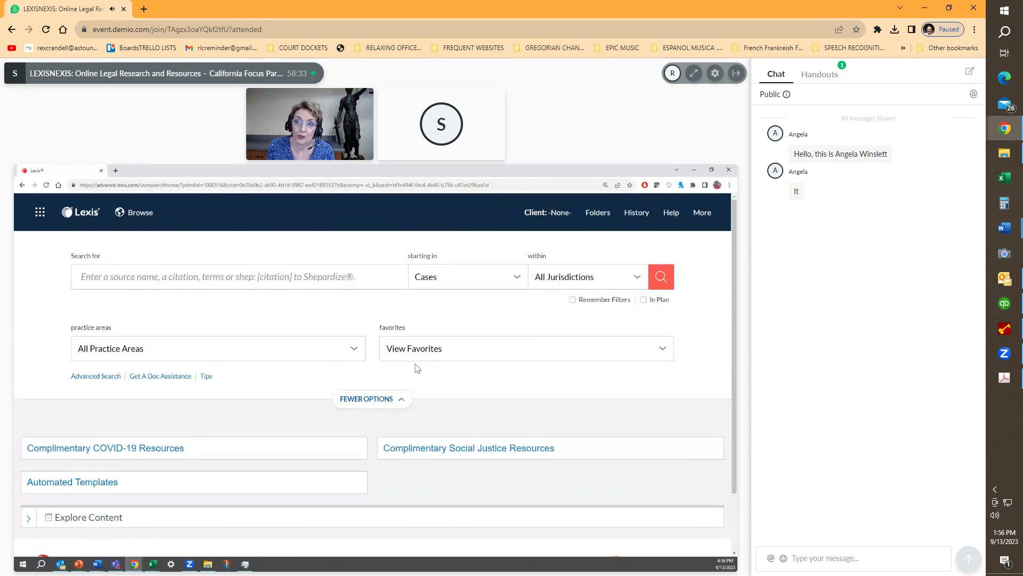
Capture a rectangular snip of the Demio session title bar with Win+Shift+S
{"action": "key", "text": "super+shift+s"}
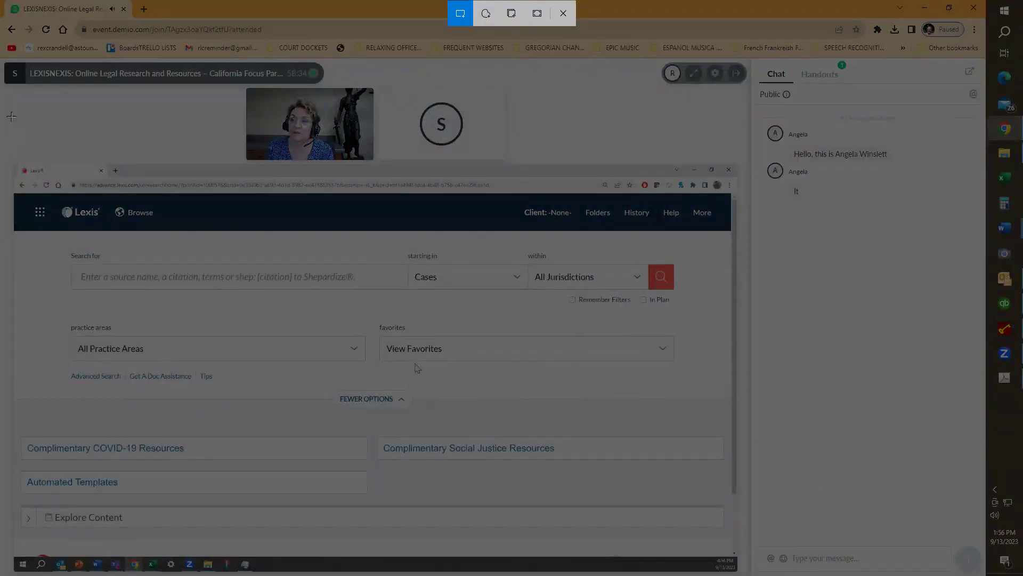
{"action": "left_click_drag", "start_coordinate": [8, 59], "coordinate": [338, 84]}
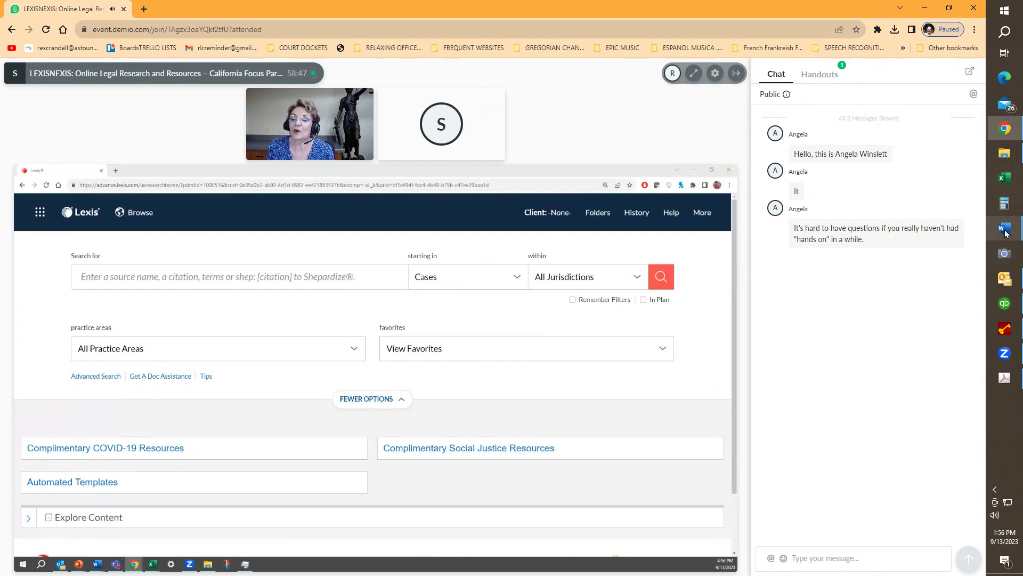
{"action": "mouse_move", "coordinate": [1005, 233]}
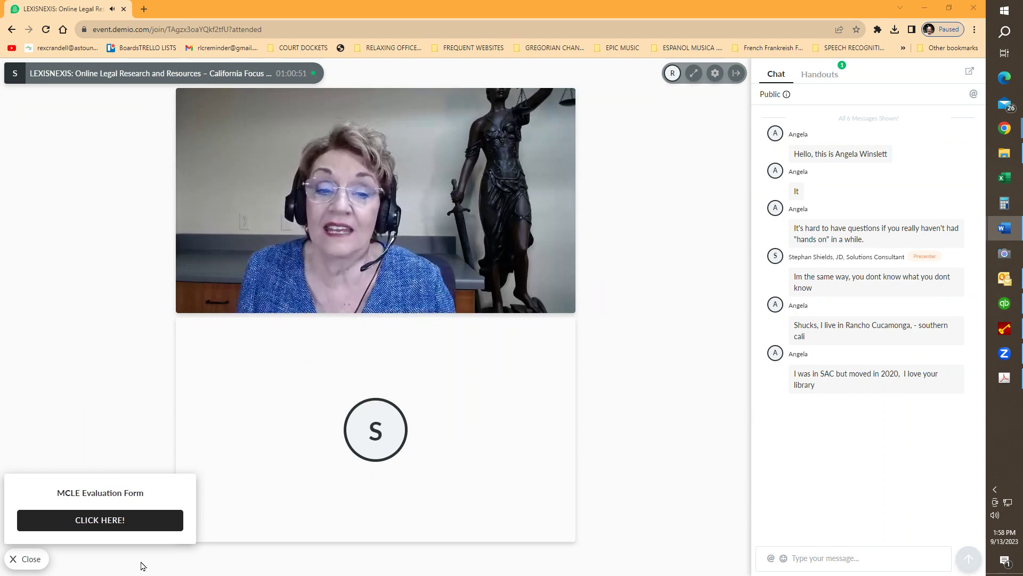
Open the MCLE evaluation form and move its saclaw.org tab into its own Chrome window
{"action": "left_click", "coordinate": [130, 521]}
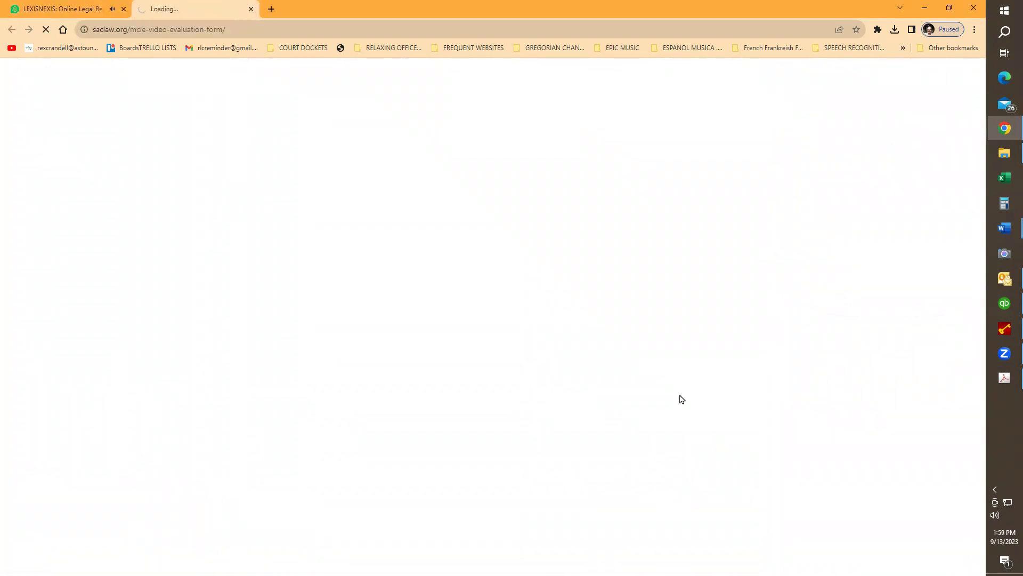
{"action": "left_click_drag", "start_coordinate": [173, 9], "coordinate": [1022, 149]}
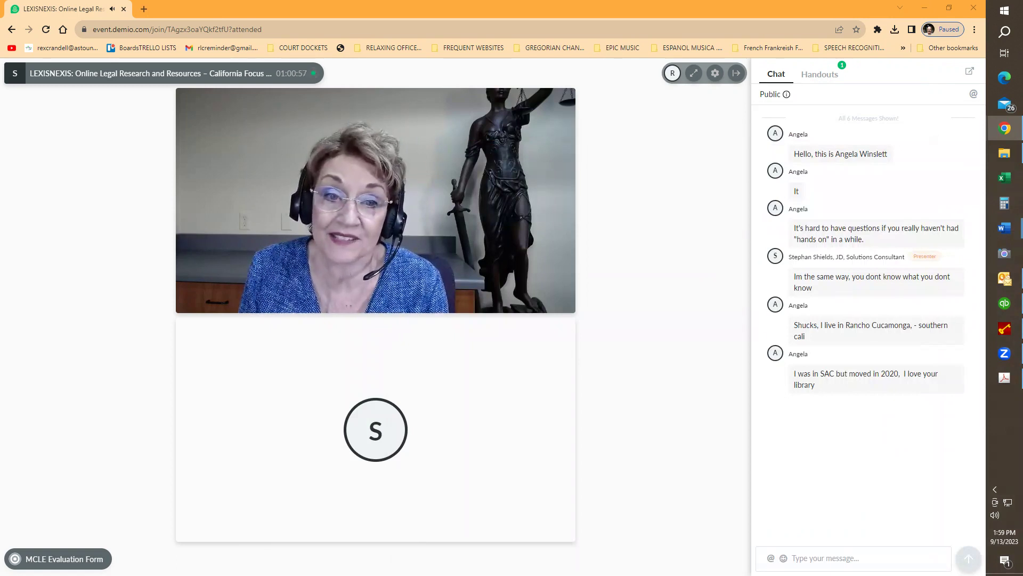